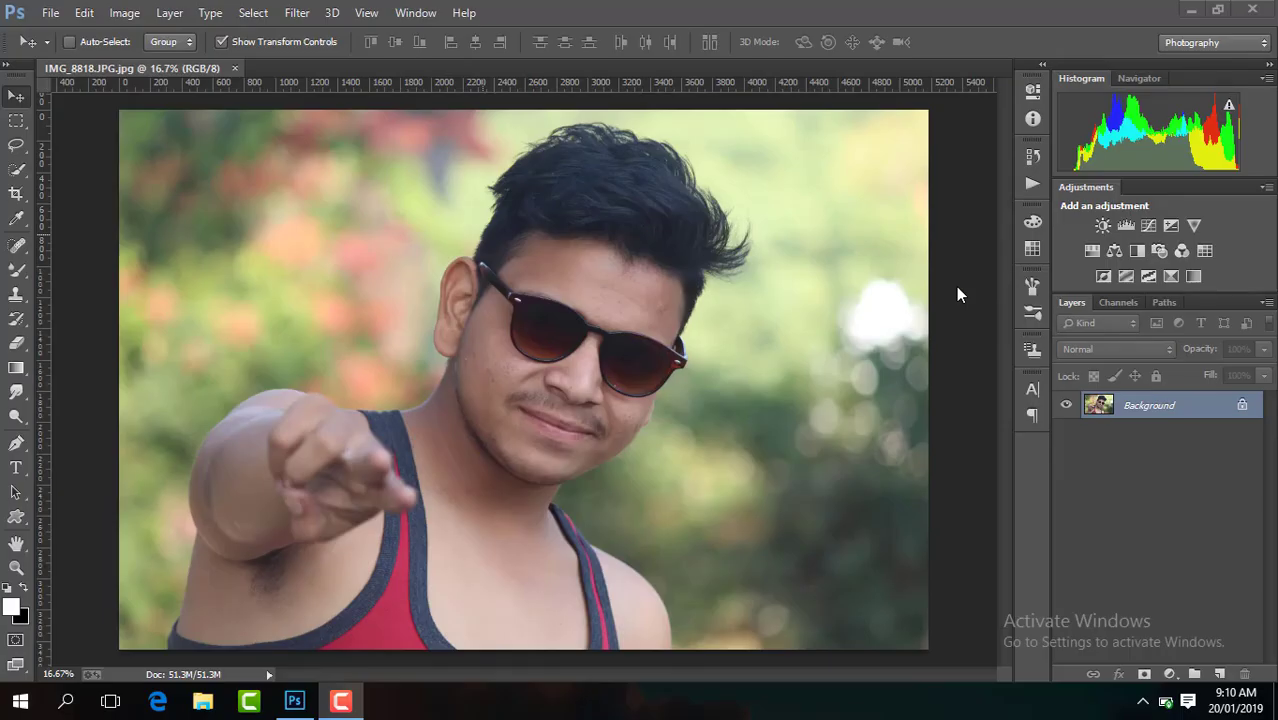
Step: Duplicate the portrait's Background layer as Layer 1 with Ctrl+J
{"action": "left_click", "coordinate": [957, 288]}
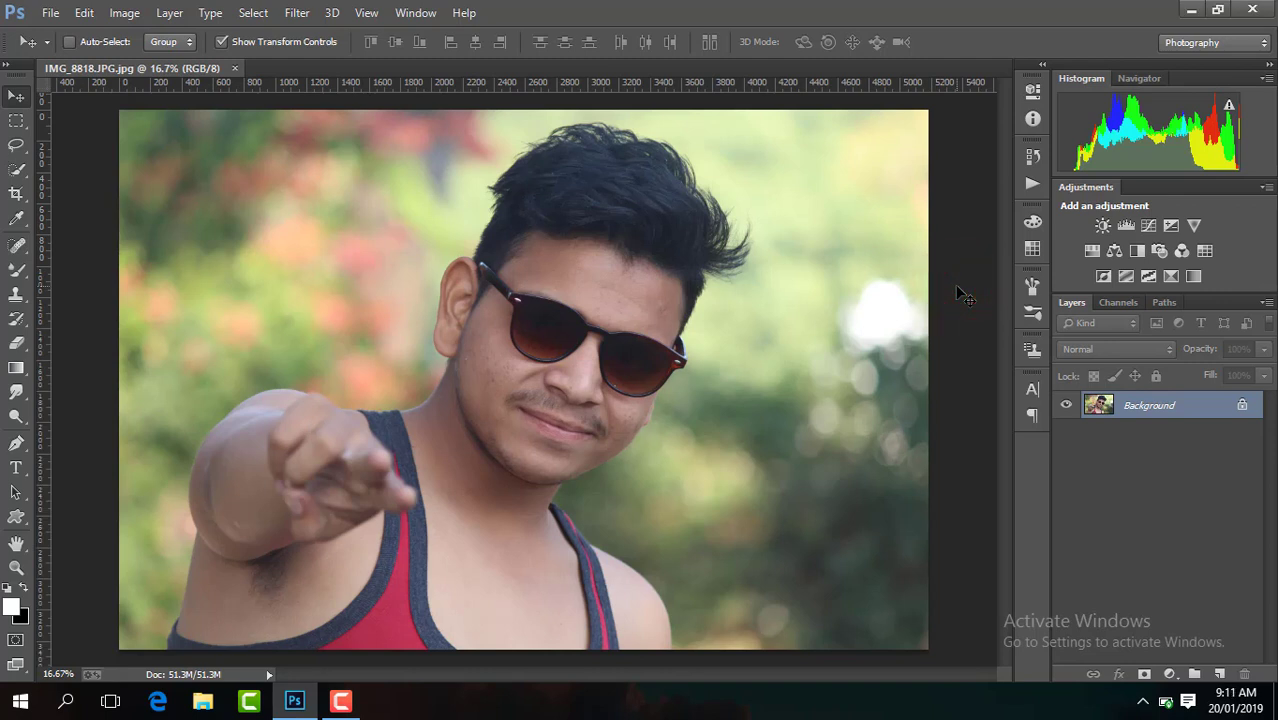
{"action": "key", "text": "ctrl+j"}
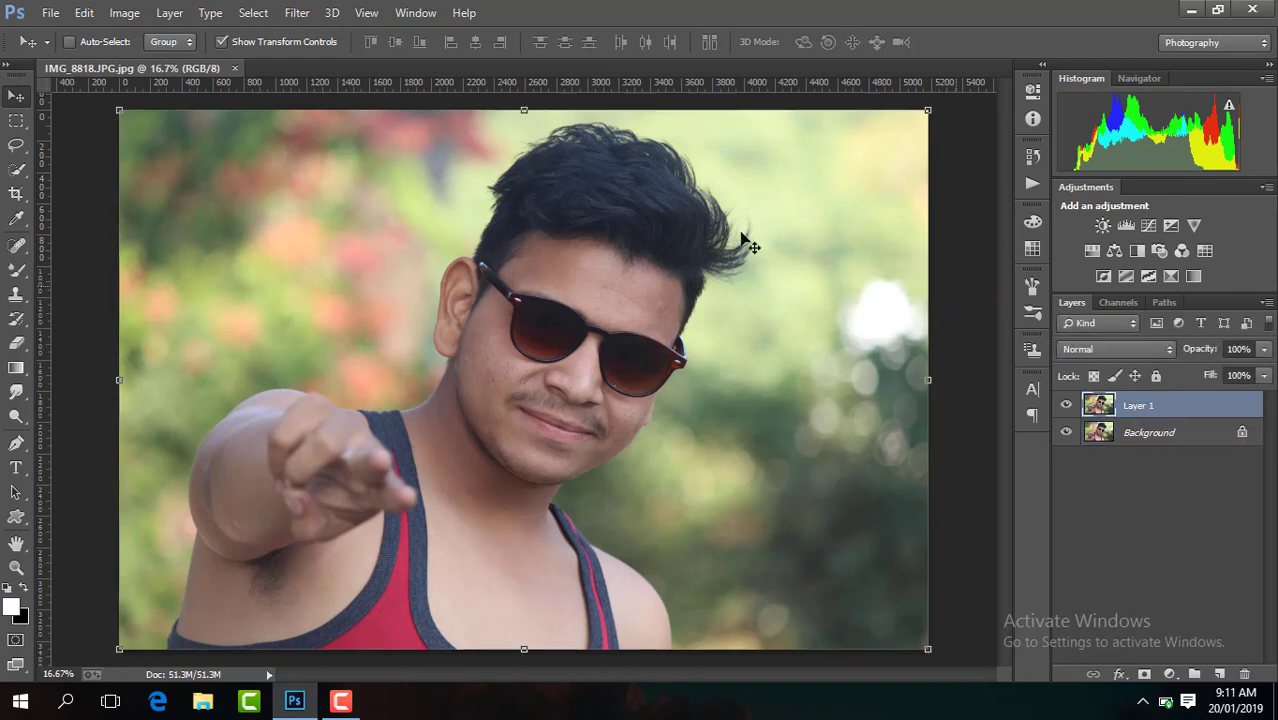
{"action": "left_click", "coordinate": [298, 12]}
Step: In Camera Raw, set Highlights -100, Contrast +23, Shadows +49, Blacks +39, Clarity +32, Vibrance +37
{"action": "left_click", "coordinate": [362, 120]}
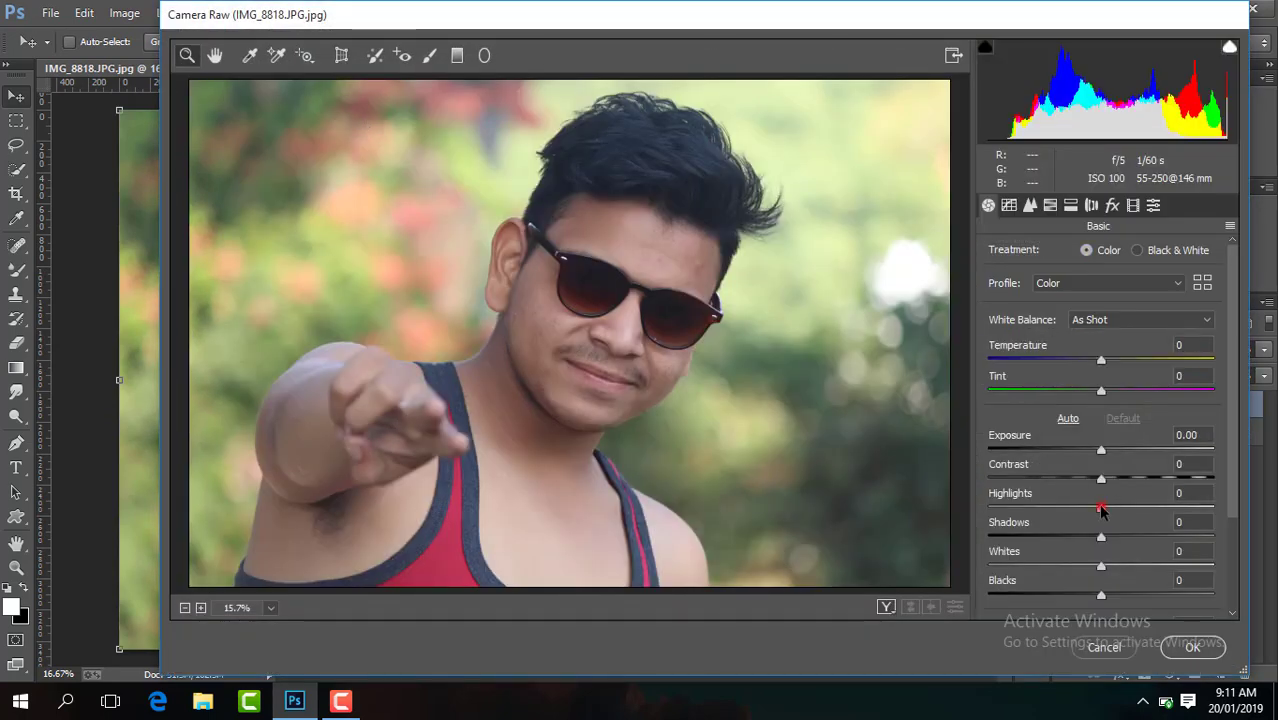
{"action": "left_click_drag", "start_coordinate": [1101, 508], "coordinate": [989, 508]}
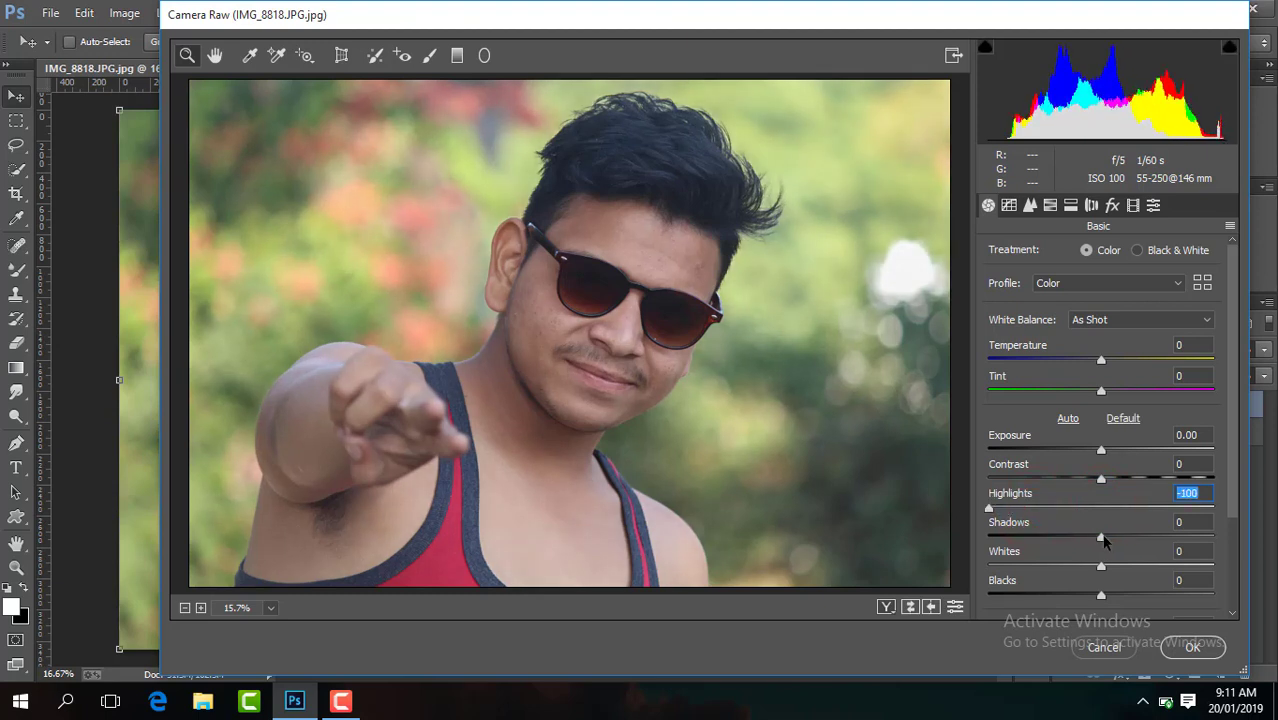
{"action": "left_click_drag", "start_coordinate": [1101, 538], "coordinate": [1156, 538]}
{"action": "left_click_drag", "start_coordinate": [1101, 479], "coordinate": [1127, 480]}
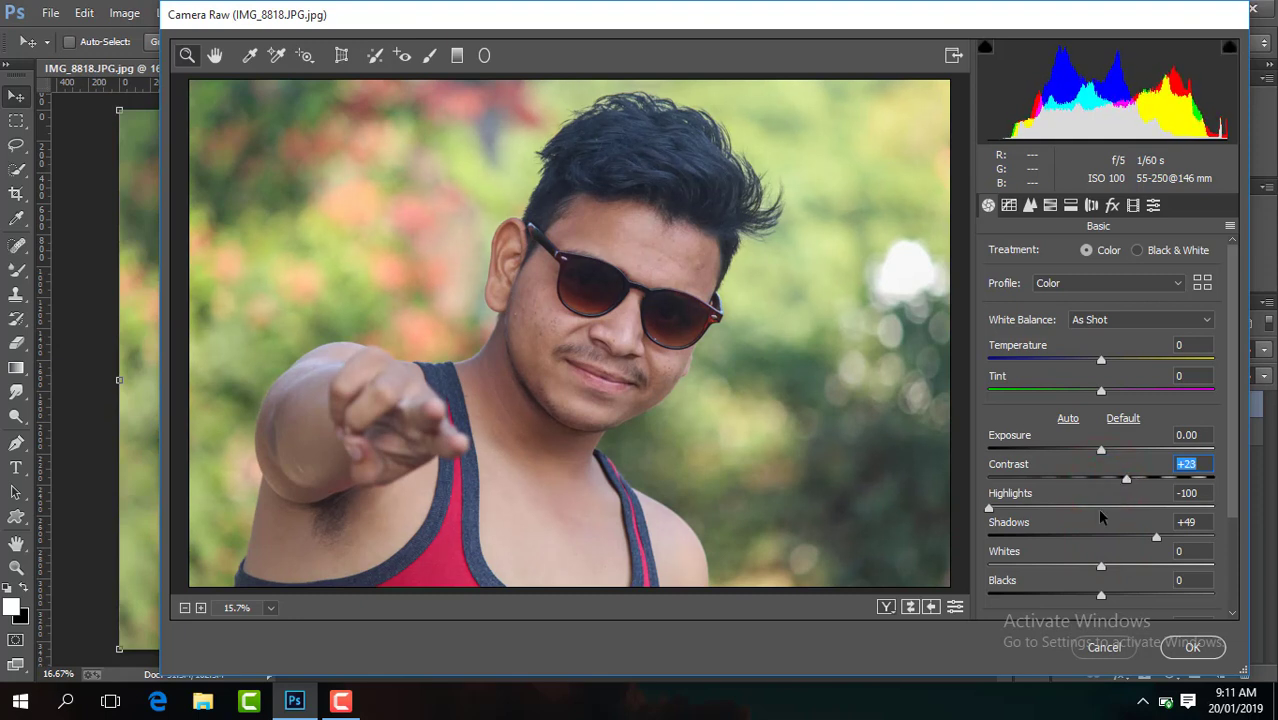
{"action": "left_click_drag", "start_coordinate": [1101, 595], "coordinate": [1145, 595]}
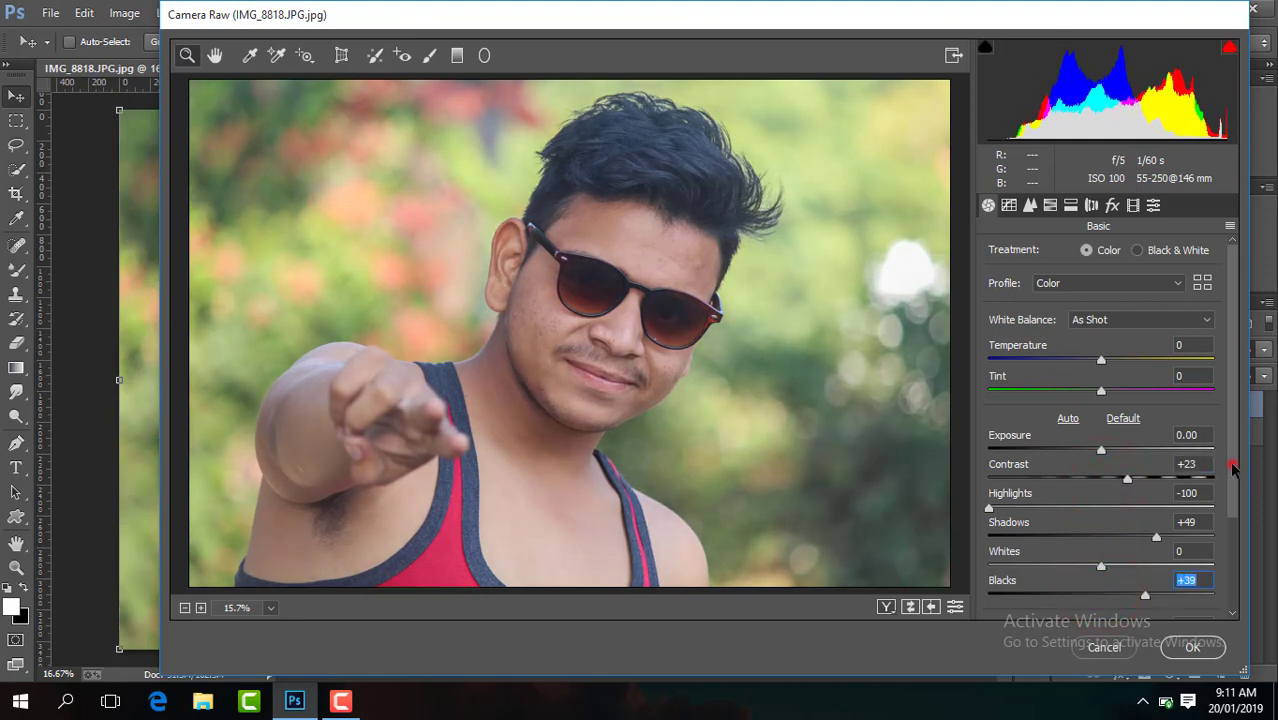
{"action": "left_click_drag", "start_coordinate": [1232, 458], "coordinate": [1232, 558]}
{"action": "left_click_drag", "start_coordinate": [1103, 512], "coordinate": [1139, 514]}
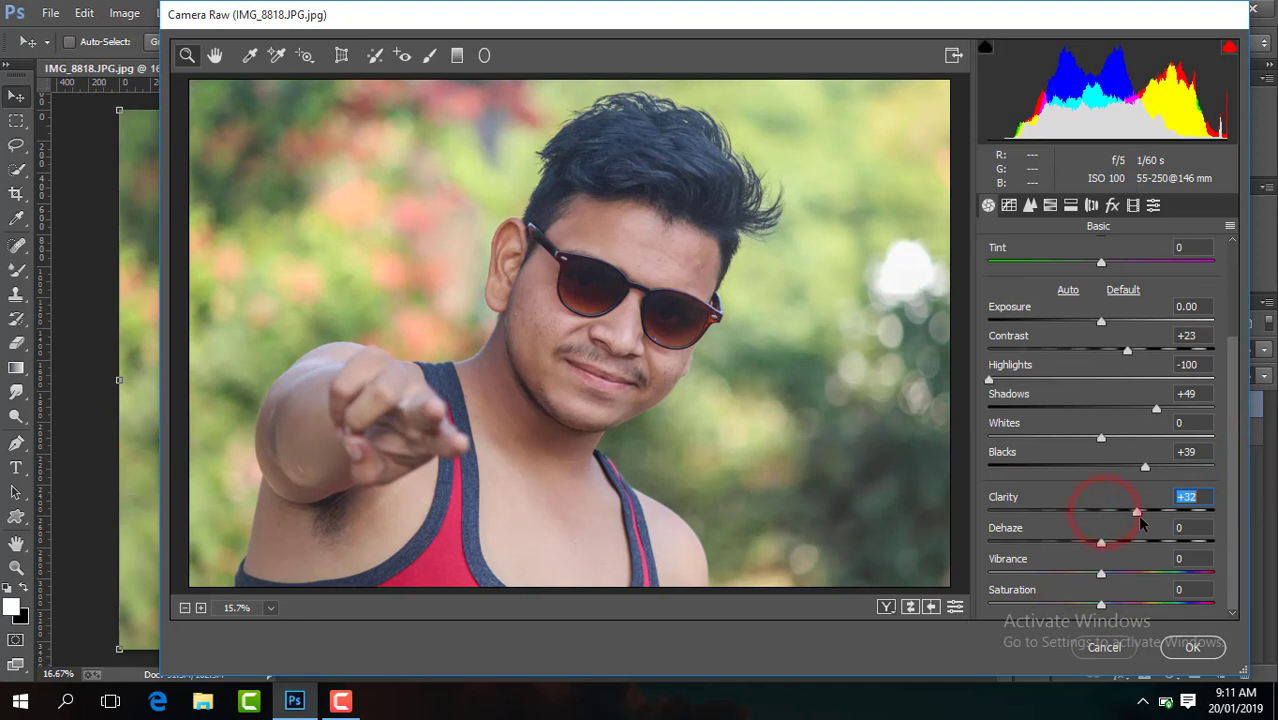
{"action": "left_click_drag", "start_coordinate": [1101, 573], "coordinate": [1142, 573]}
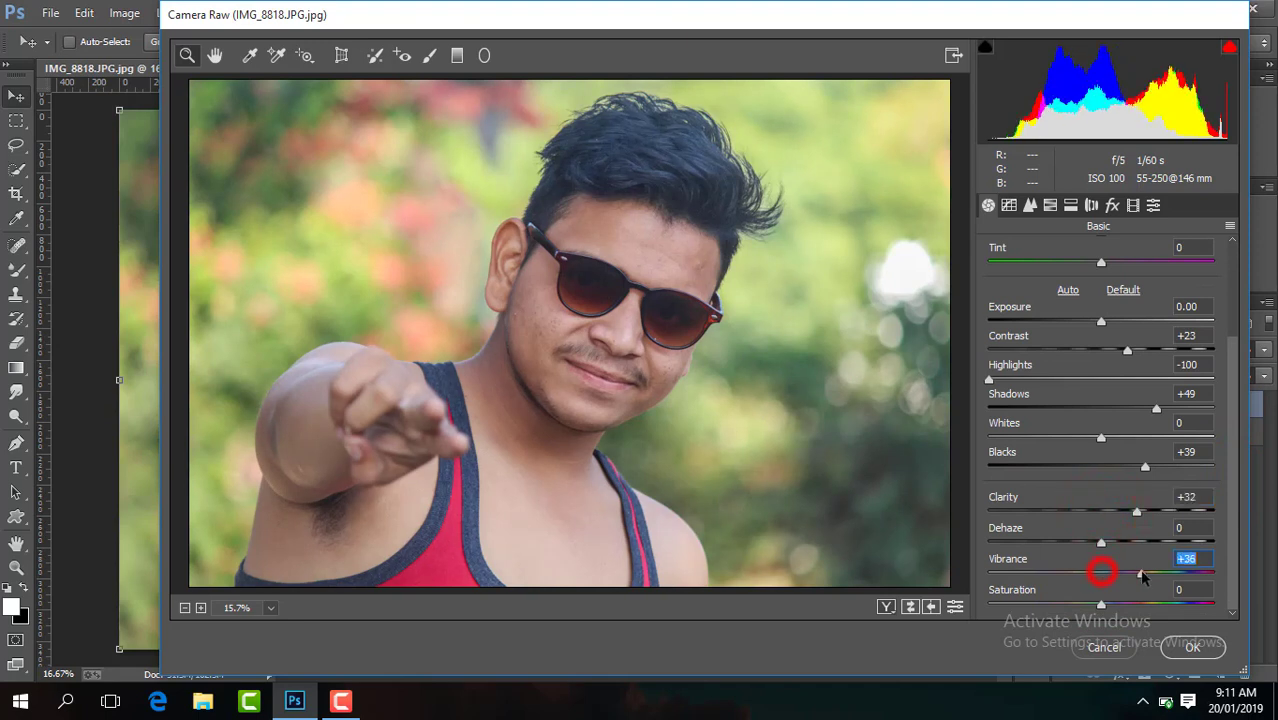
{"action": "left_click", "coordinate": [1050, 205]}
Step: Drop Greens and Yellows saturation to -100, undoing a trial Blues desaturation
{"action": "left_click", "coordinate": [1050, 250]}
{"action": "left_click", "coordinate": [1107, 407]}
{"action": "left_click_drag", "start_coordinate": [1037, 413], "coordinate": [994, 410]}
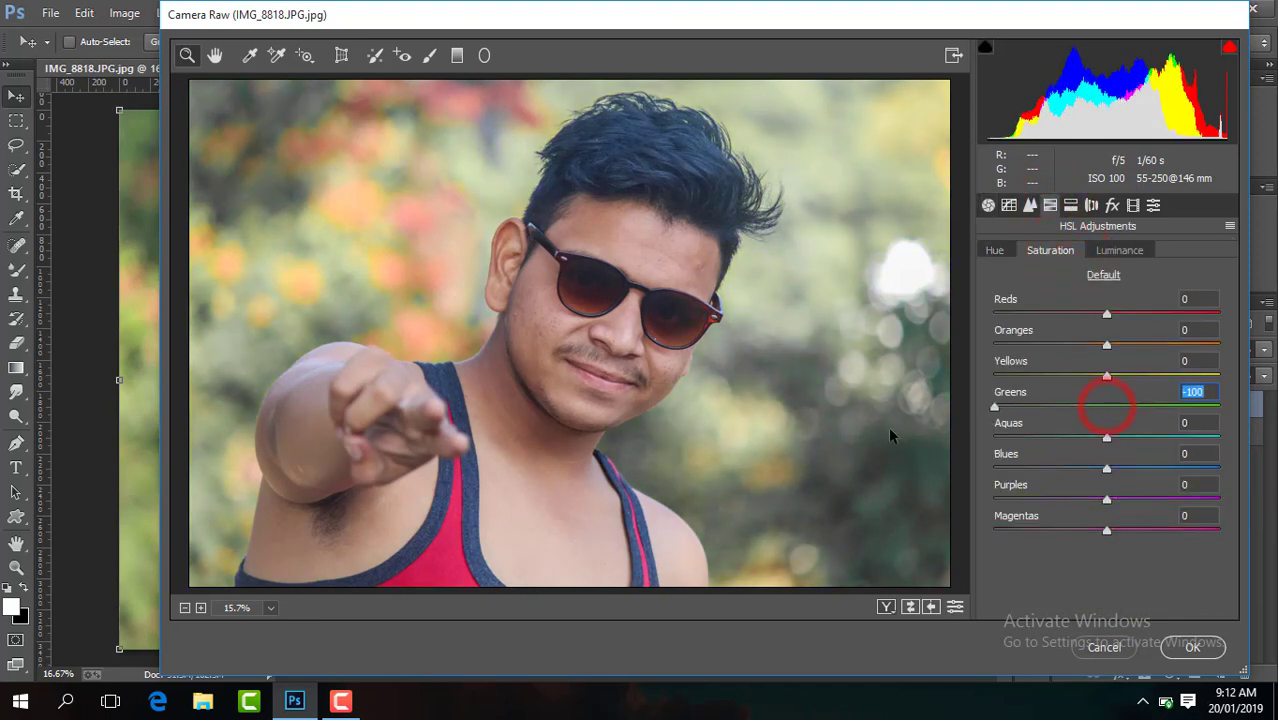
{"action": "left_click_drag", "start_coordinate": [1107, 376], "coordinate": [897, 414]}
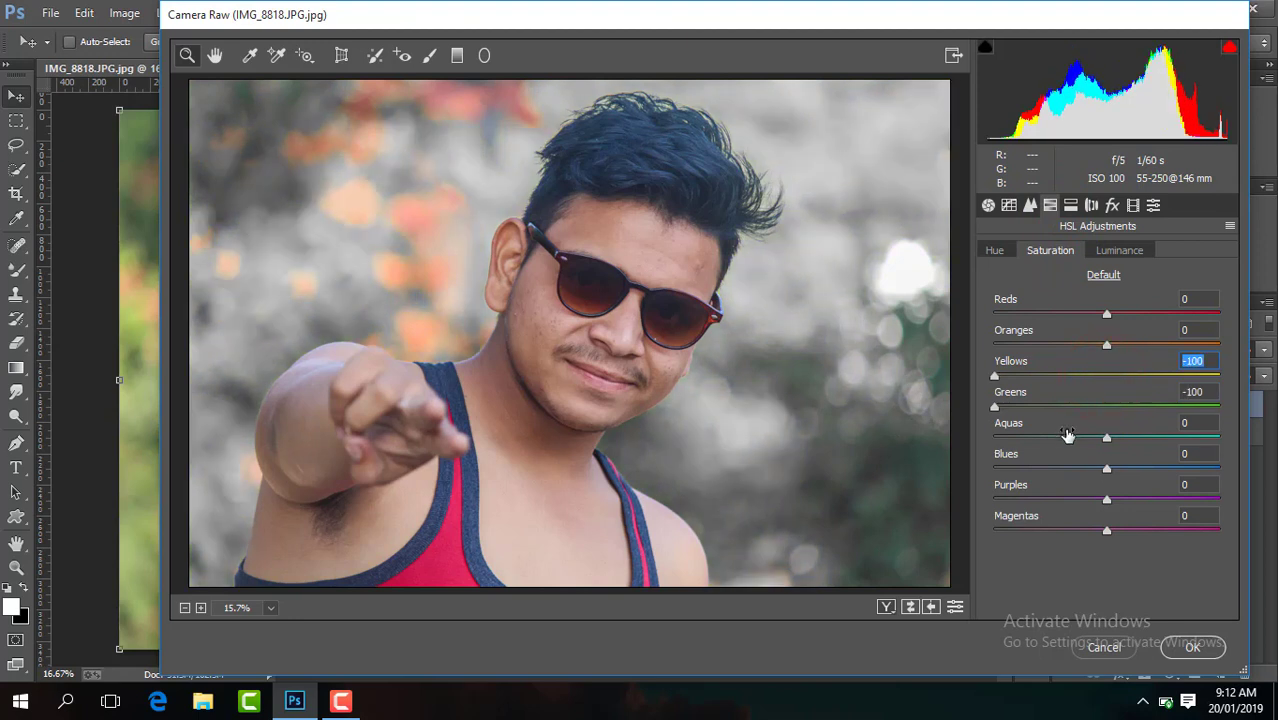
{"action": "left_click_drag", "start_coordinate": [1107, 468], "coordinate": [913, 482]}
{"action": "key", "text": "ctrl+z"}
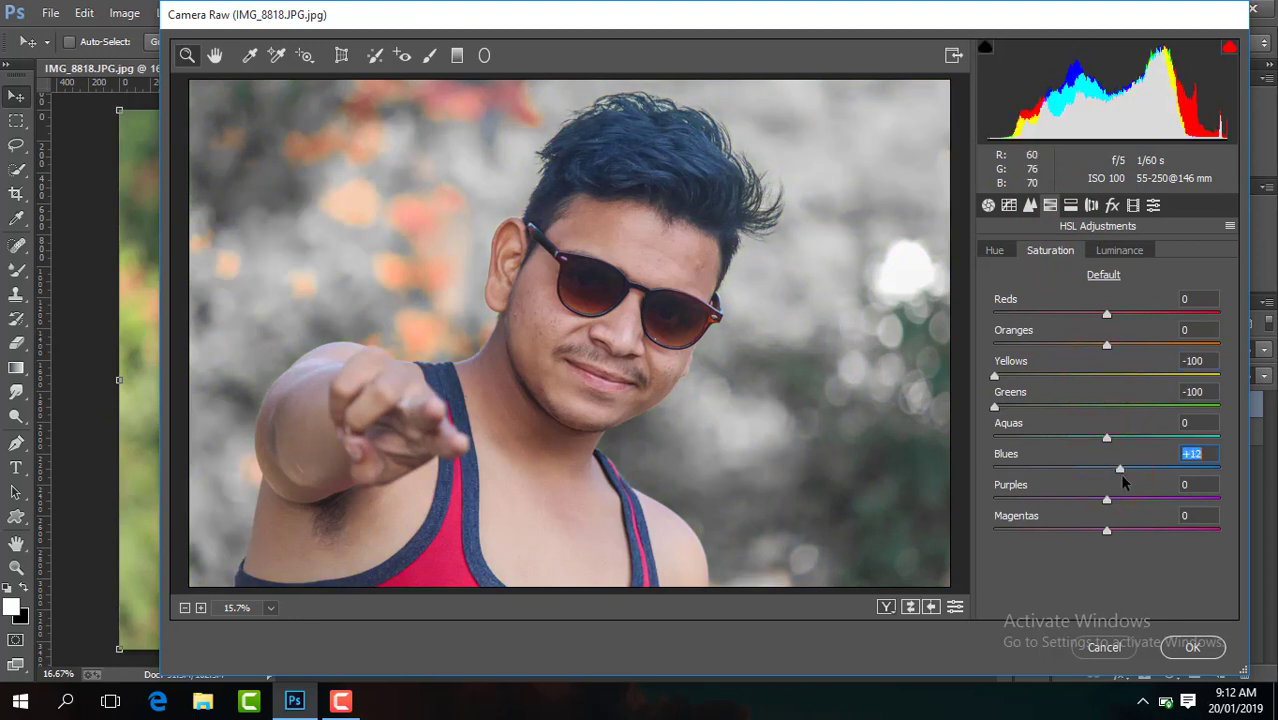
Step: Shift the Blues hue toward teal and slightly desaturate the Oranges
{"action": "left_click", "coordinate": [995, 250]}
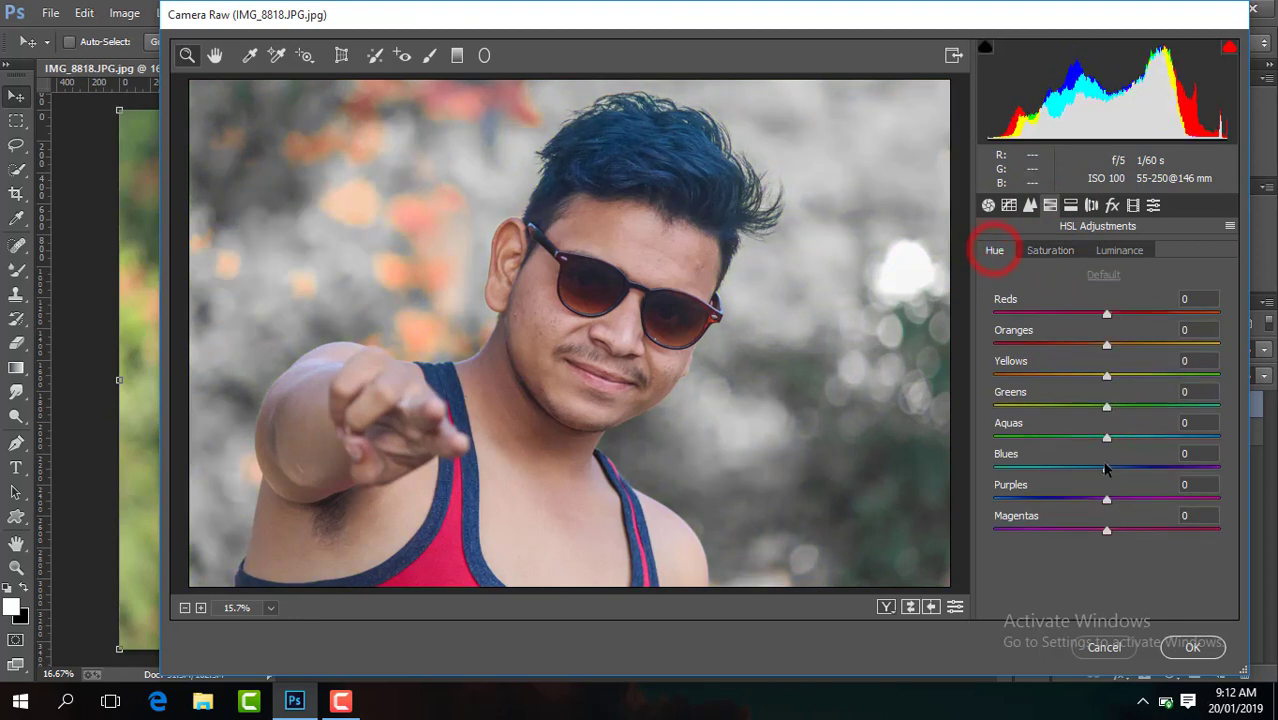
{"action": "left_click_drag", "start_coordinate": [1107, 468], "coordinate": [1076, 468]}
{"action": "left_click", "coordinate": [1118, 250]}
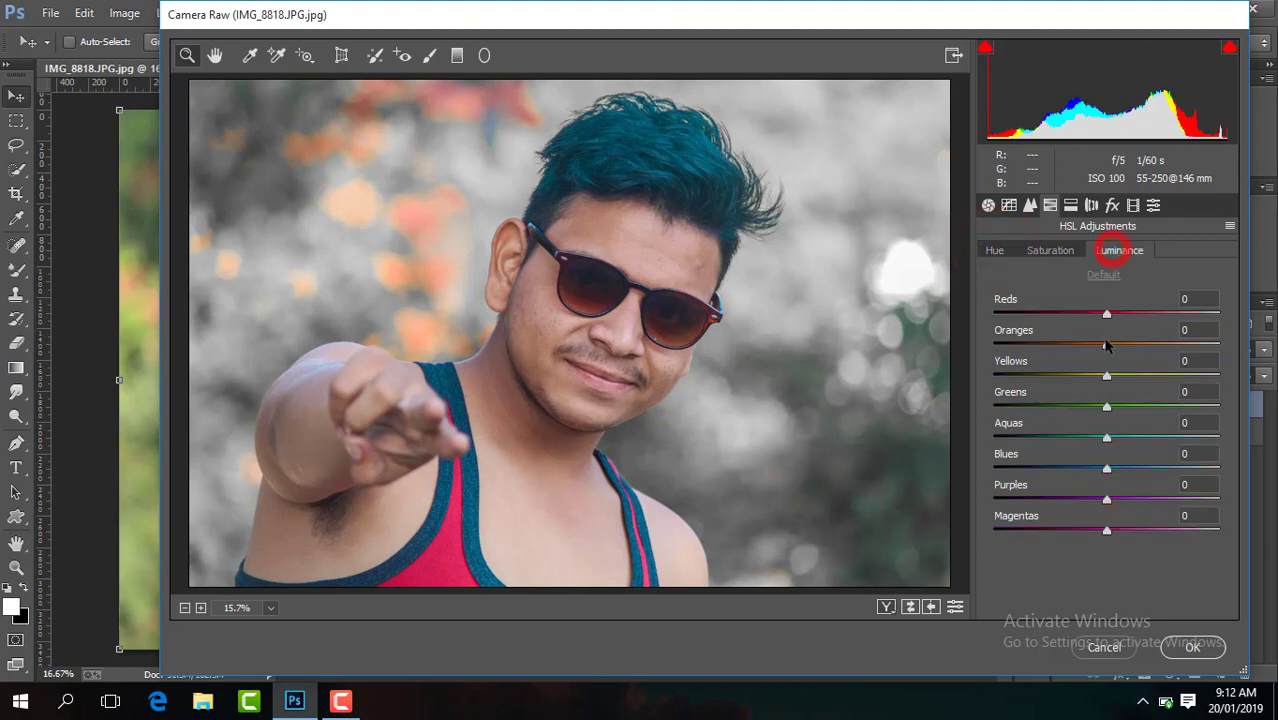
{"action": "left_click", "coordinate": [1068, 250]}
{"action": "left_click_drag", "start_coordinate": [1106, 344], "coordinate": [1098, 344]}
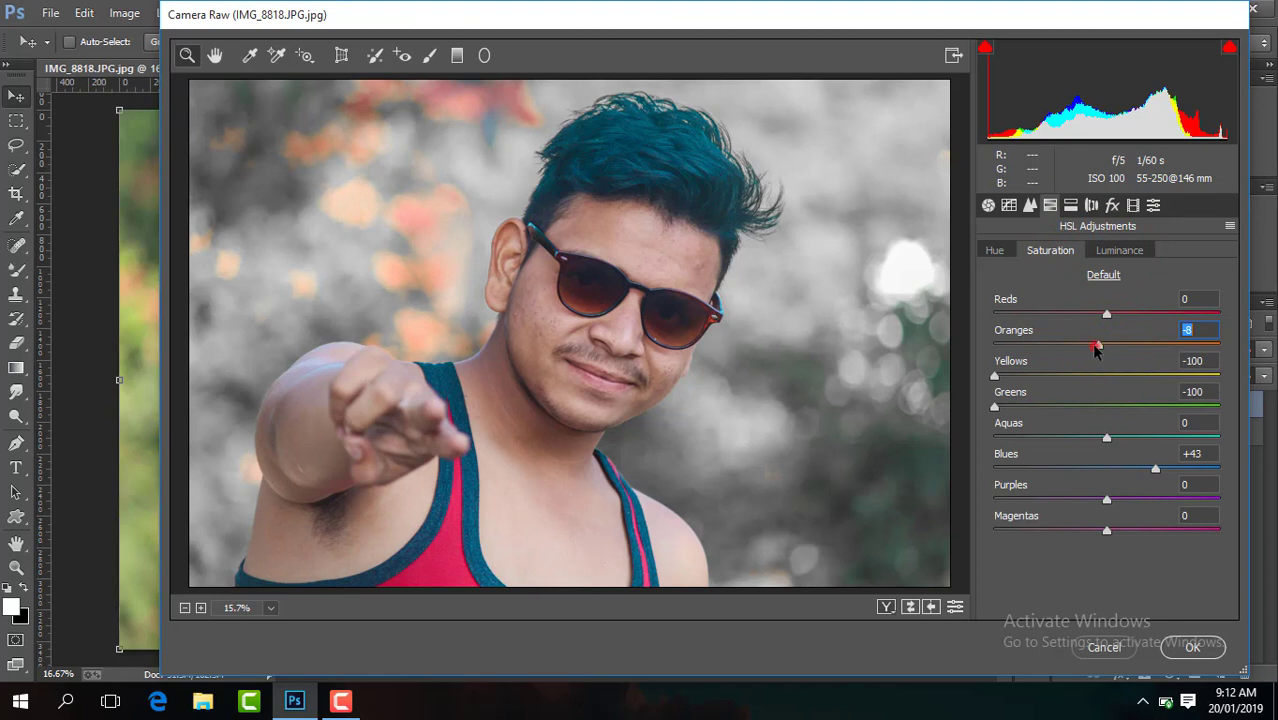
Step: Set sharpening amount to 58 and luminance noise reduction to 35
{"action": "left_click", "coordinate": [1098, 344]}
{"action": "left_click", "coordinate": [1030, 205]}
{"action": "left_click_drag", "start_coordinate": [988, 283], "coordinate": [1075, 283]}
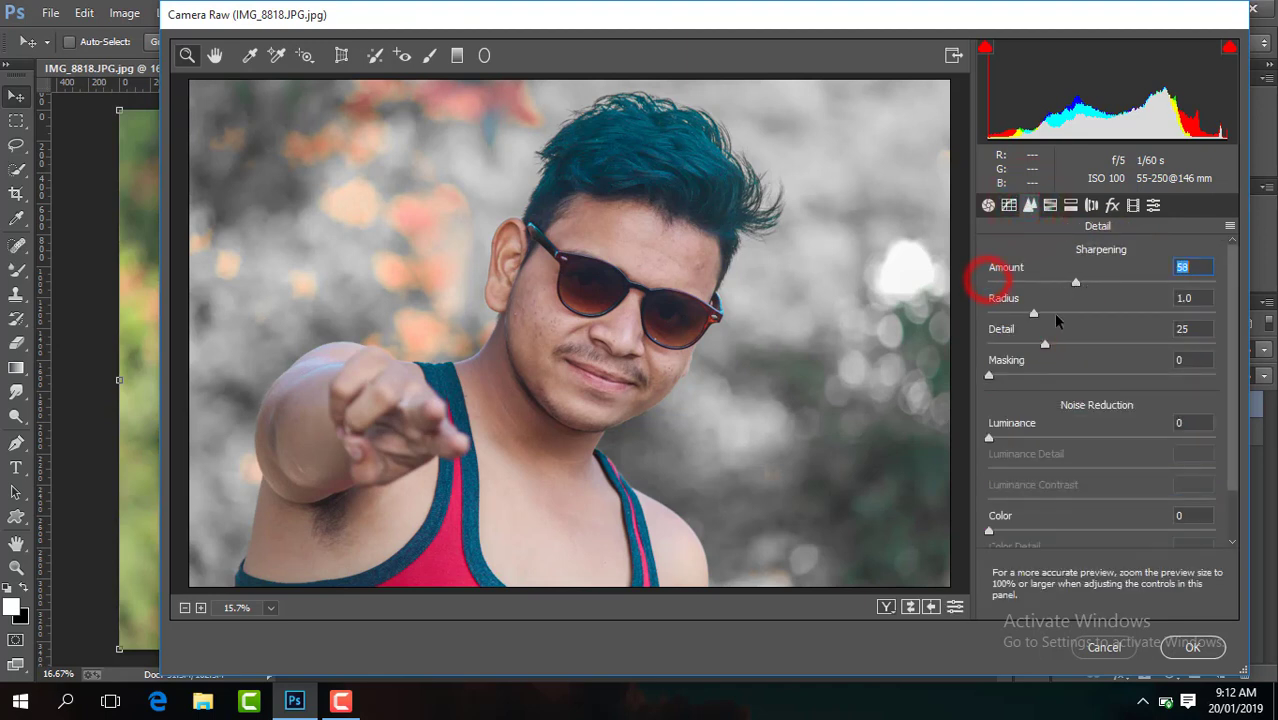
{"action": "left_click_drag", "start_coordinate": [989, 438], "coordinate": [1066, 438]}
Step: Push the Greens and Yellows hue to -100 and add a -19 vignette
{"action": "left_click", "coordinate": [1050, 205]}
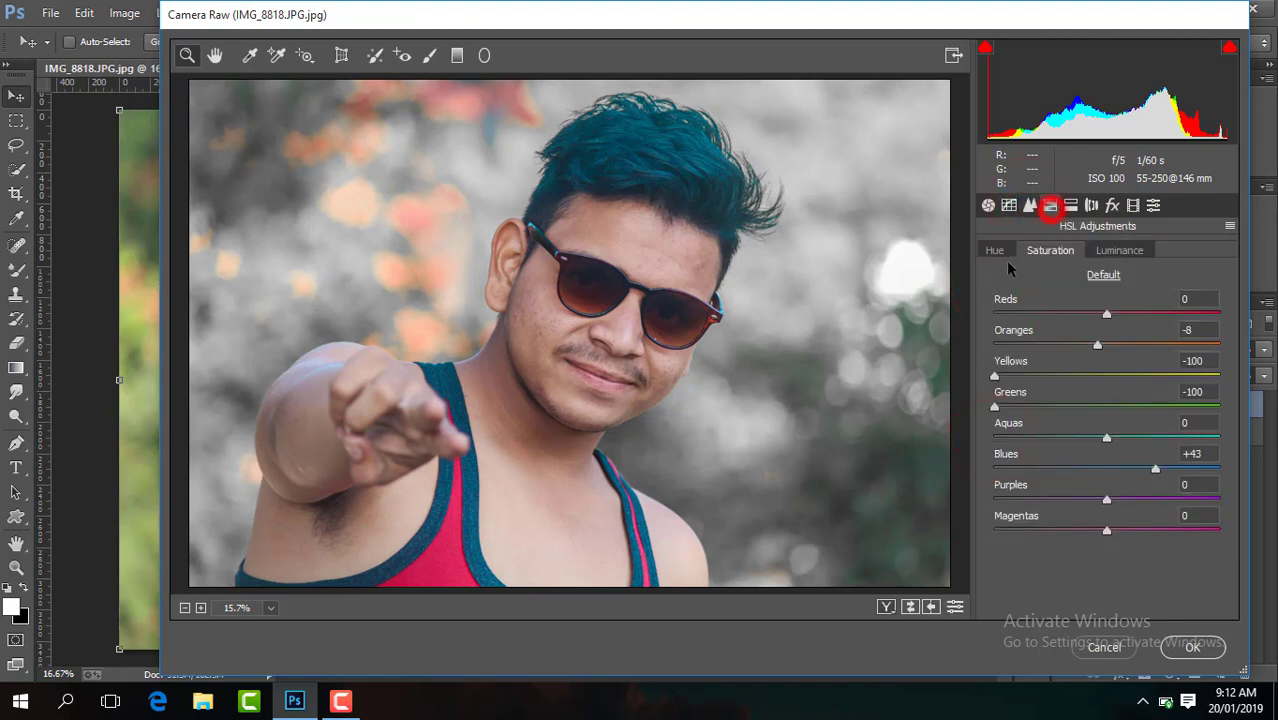
{"action": "left_click", "coordinate": [994, 250]}
{"action": "left_click_drag", "start_coordinate": [1107, 408], "coordinate": [969, 413]}
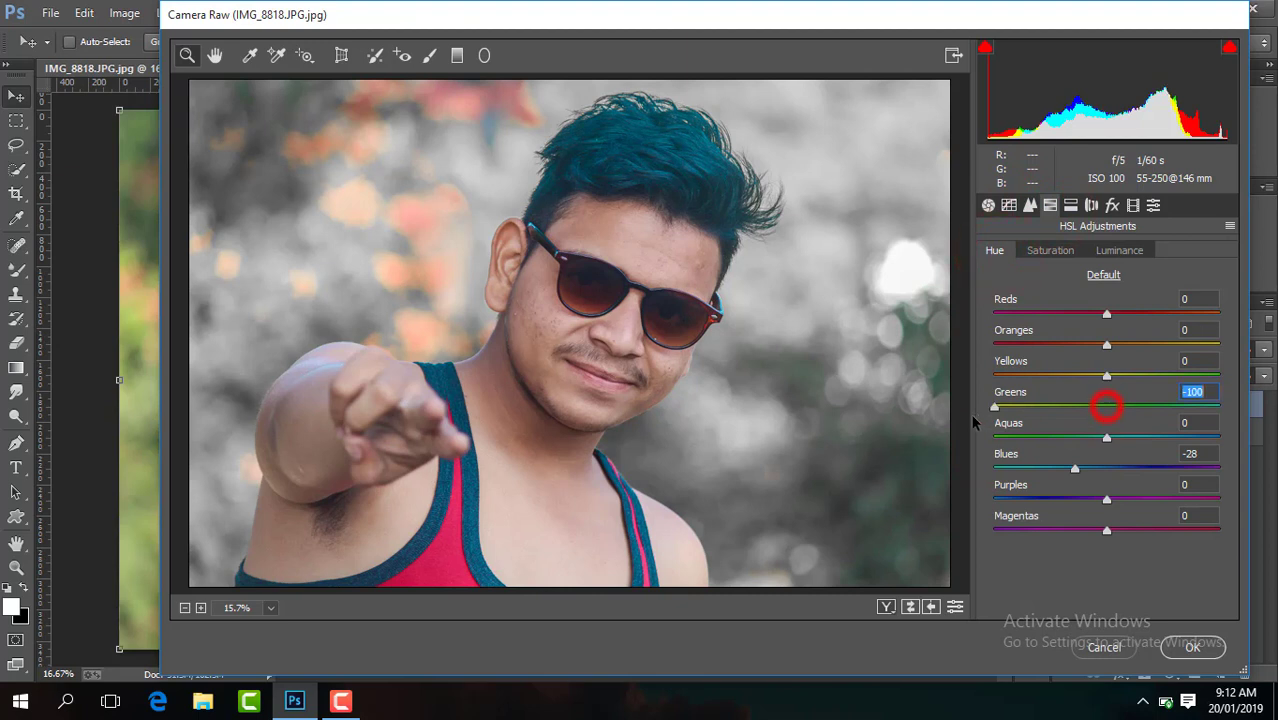
{"action": "left_click", "coordinate": [1106, 376]}
{"action": "left_click", "coordinate": [1175, 373]}
{"action": "left_click_drag", "start_coordinate": [1174, 373], "coordinate": [776, 435]}
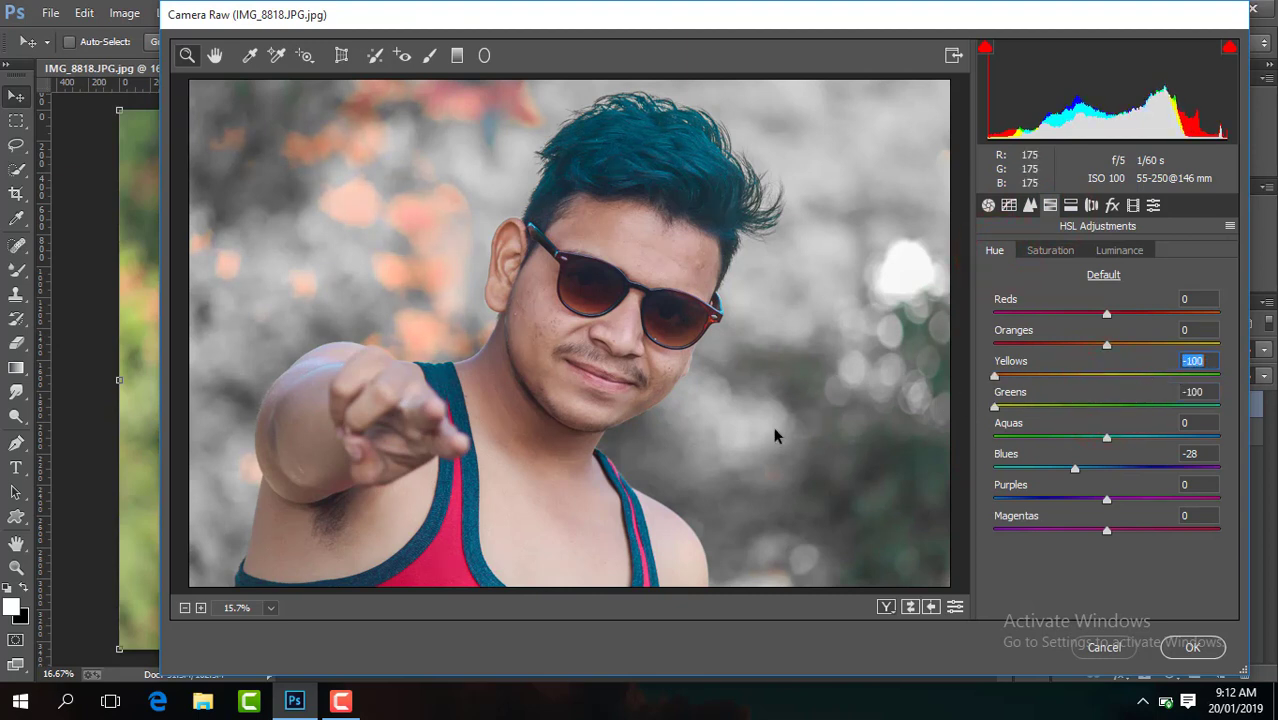
{"action": "left_click", "coordinate": [1112, 205]}
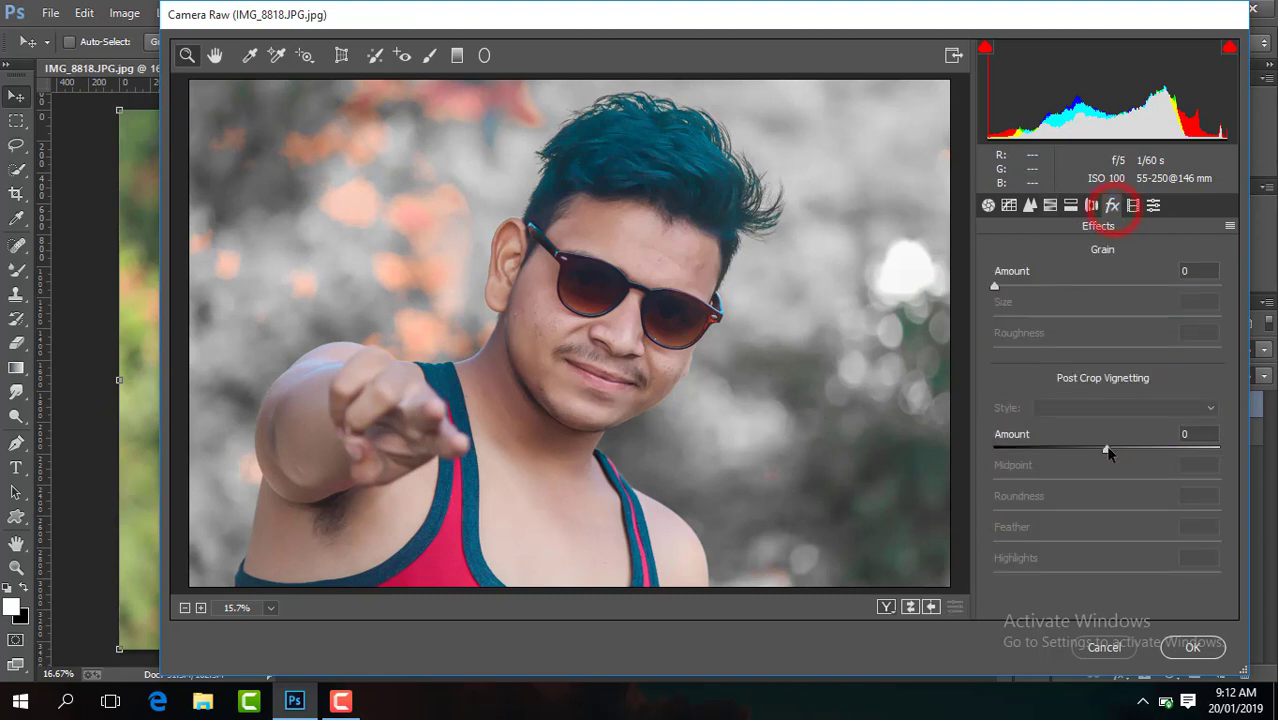
{"action": "left_click_drag", "start_coordinate": [1107, 449], "coordinate": [1088, 450]}
Step: Apply the Camera Raw edits and toggle Layer 1's visibility to compare with the original
{"action": "left_click", "coordinate": [1192, 647]}
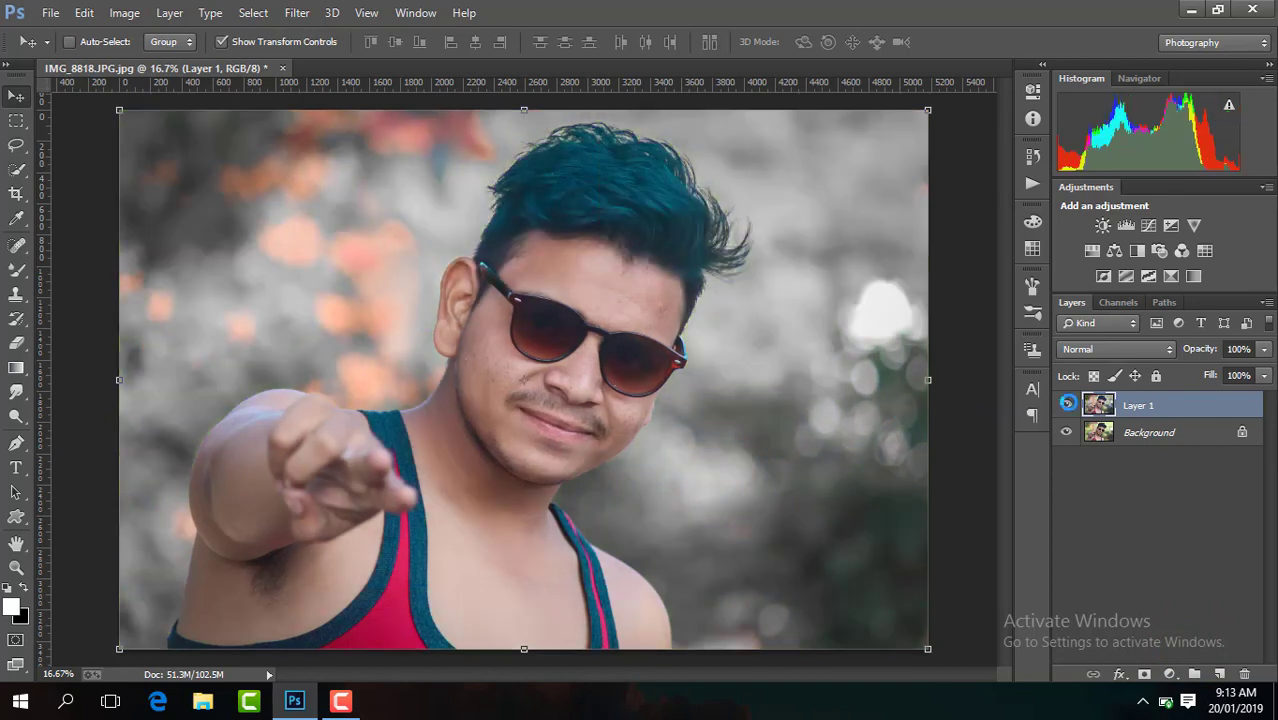
{"action": "left_click", "coordinate": [1067, 404]}
{"action": "left_click", "coordinate": [1067, 405]}
{"action": "left_click", "coordinate": [1067, 404]}
{"action": "left_click", "coordinate": [1067, 404]}
Step: Add a Brightness/Contrast adjustment layer with Contrast 20
{"action": "left_click", "coordinate": [1170, 674]}
{"action": "left_click", "coordinate": [1172, 337]}
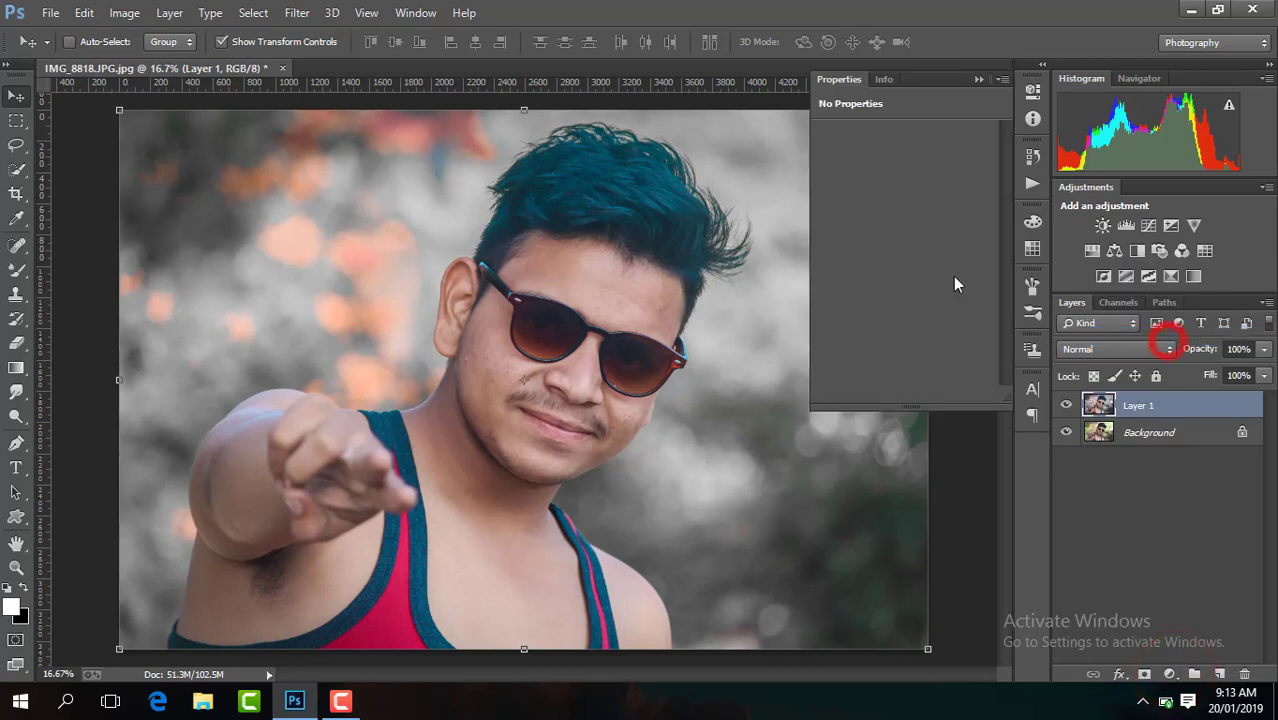
{"action": "left_click_drag", "start_coordinate": [905, 221], "coordinate": [917, 220]}
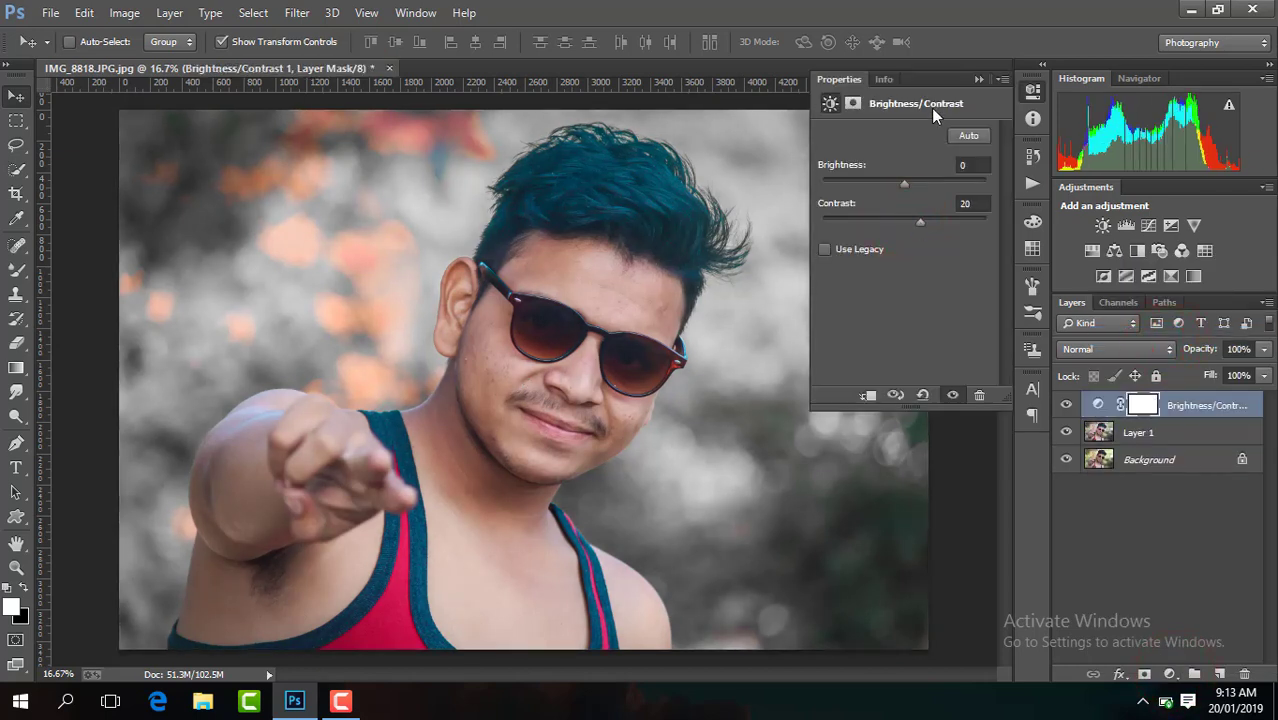
{"action": "left_click", "coordinate": [975, 79]}
Step: Add a Selective Color layer with Blacks +7, then Merge Visible into Layer 1
{"action": "left_click", "coordinate": [1167, 675]}
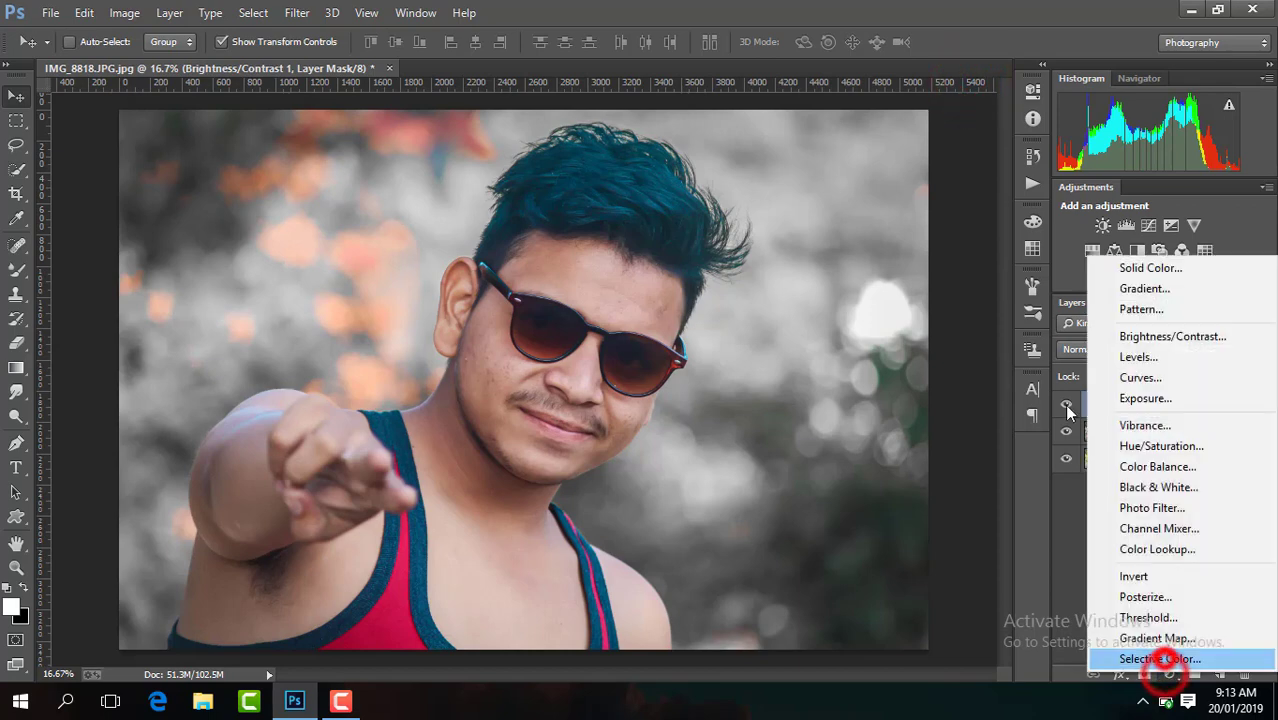
{"action": "left_click", "coordinate": [1150, 659]}
{"action": "left_click_drag", "start_coordinate": [905, 319], "coordinate": [903, 322]}
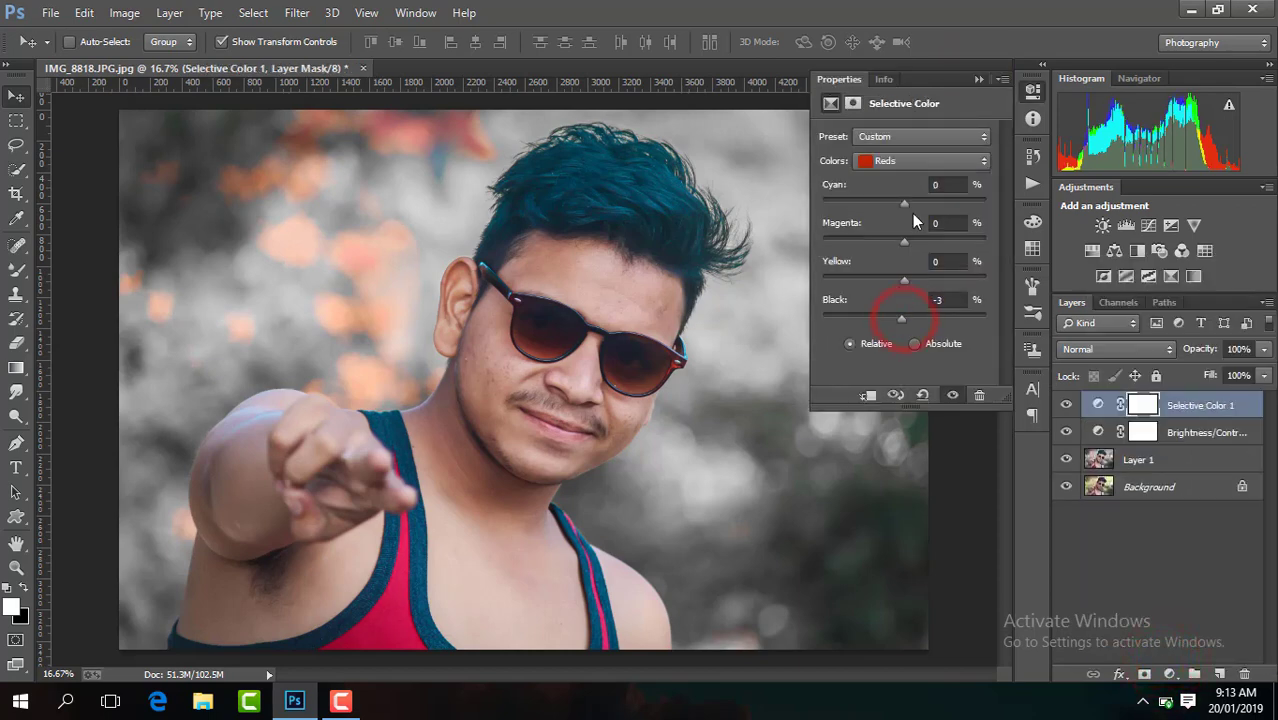
{"action": "left_click", "coordinate": [920, 158]}
{"action": "left_click", "coordinate": [928, 300]}
{"action": "left_click_drag", "start_coordinate": [904, 318], "coordinate": [911, 320]}
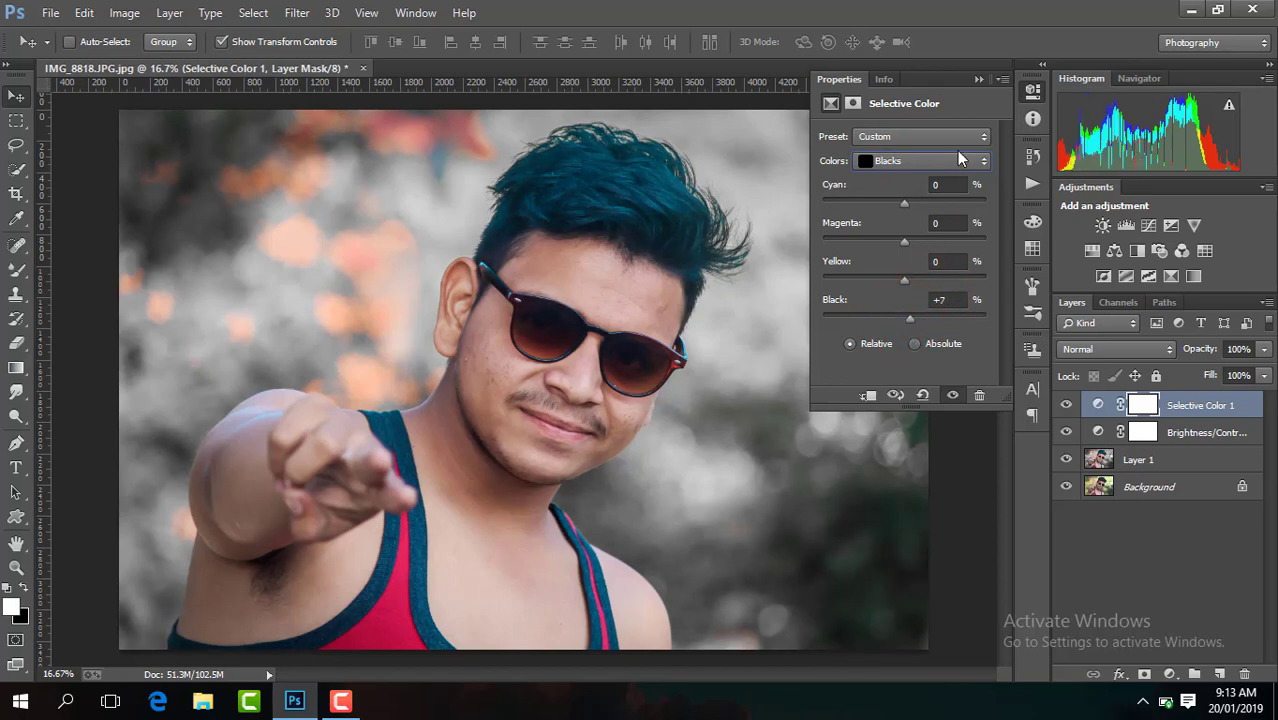
{"action": "left_click", "coordinate": [977, 80]}
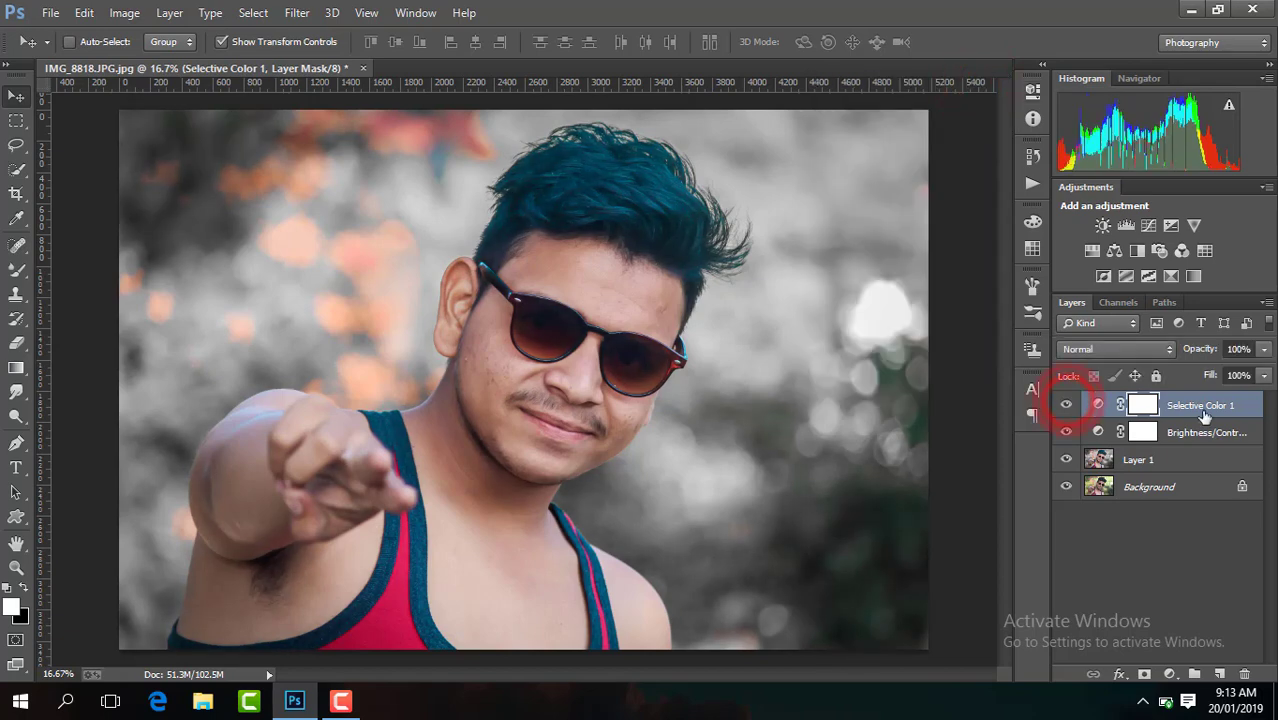
{"action": "right_click", "coordinate": [1068, 412]}
{"action": "left_click", "coordinate": [911, 563]}
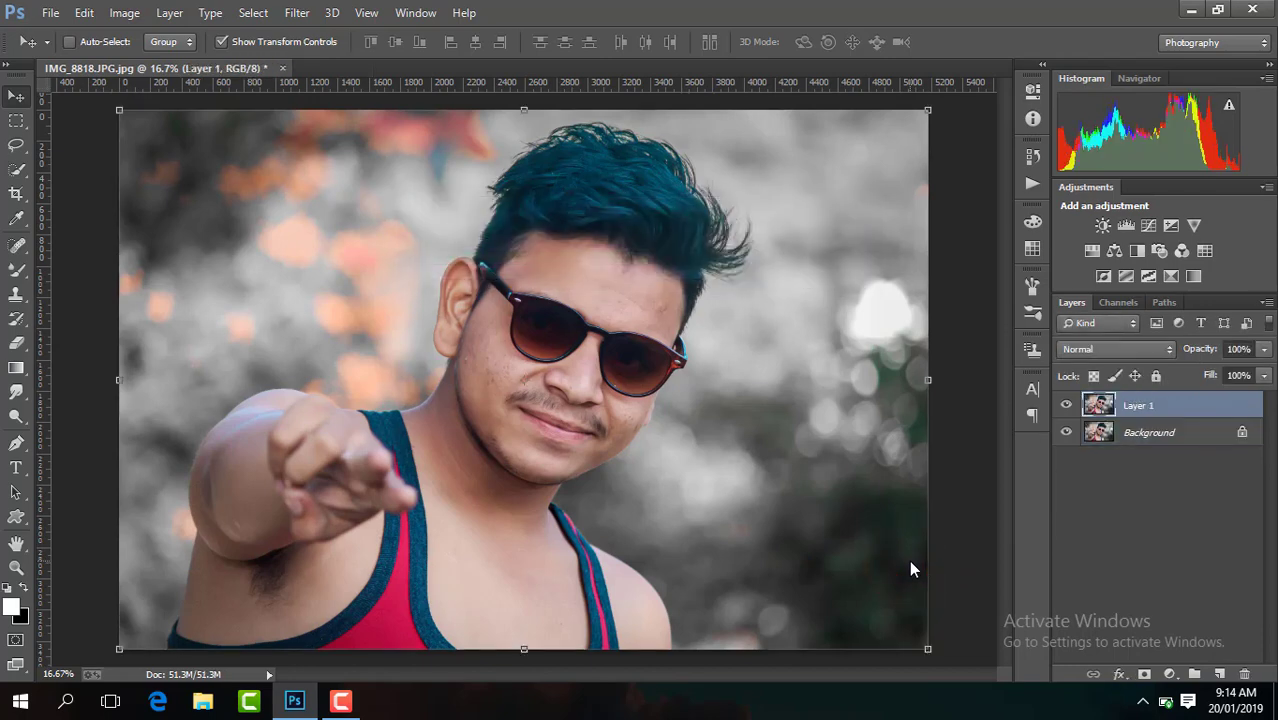
Step: Apply Sharpen More, merge Layer 1 down into the Background, and duplicate it again
{"action": "left_click", "coordinate": [297, 12]}
{"action": "mouse_move", "coordinate": [316, 345]}
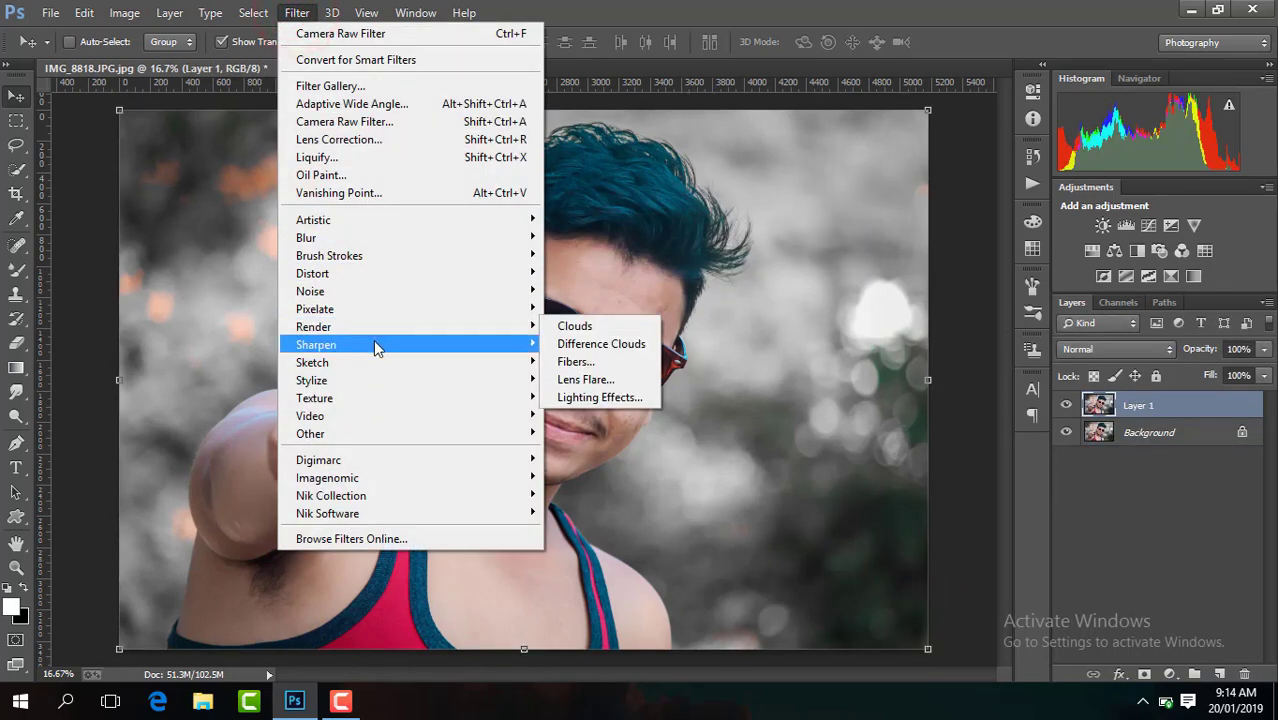
{"action": "left_click", "coordinate": [575, 397]}
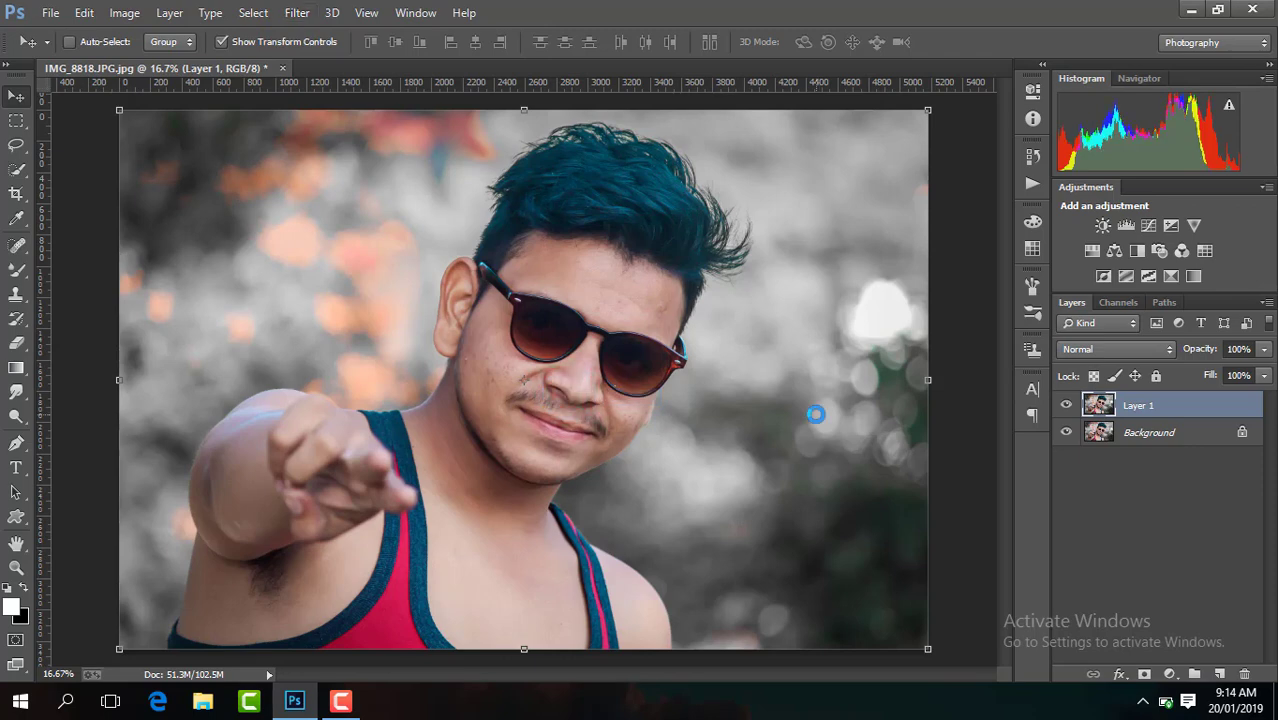
{"action": "right_click", "coordinate": [1140, 405]}
{"action": "left_click", "coordinate": [878, 532]}
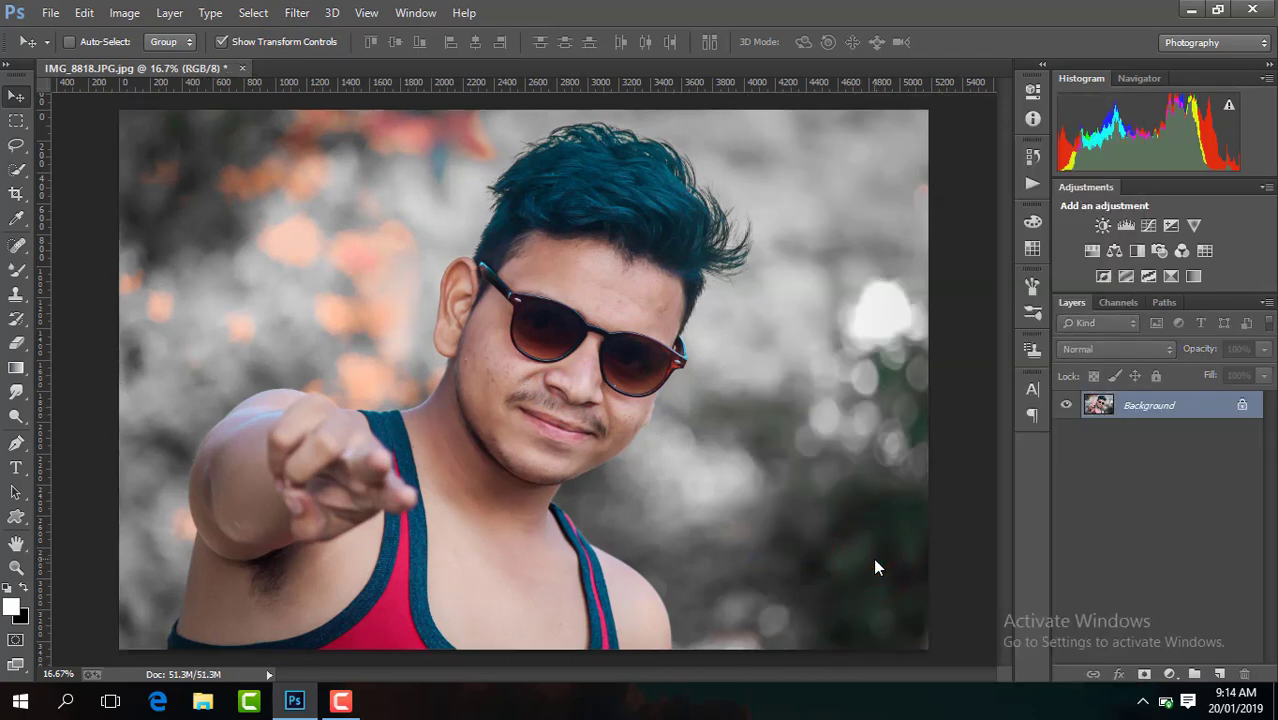
{"action": "key", "text": "ctrl+j"}
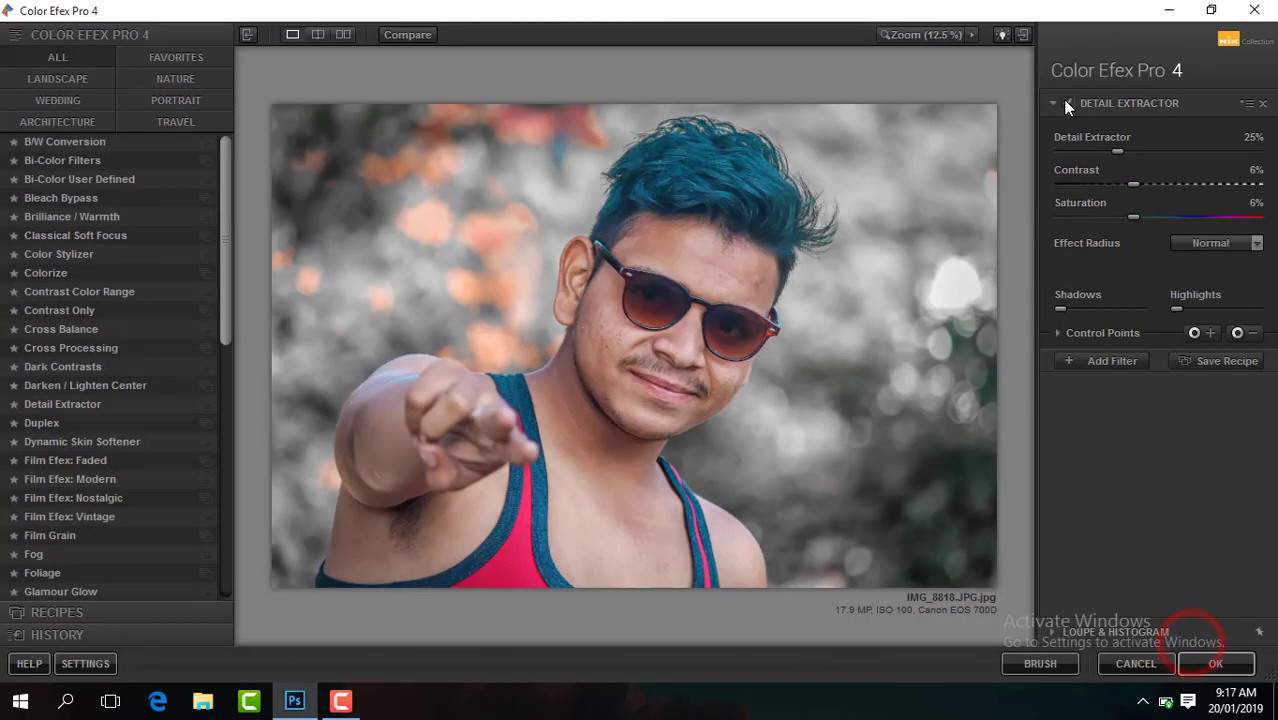
Step: In Color Efex Pro 4, add Contrast Color Range (45°, Color Contrast 12%, Brightness -5%) and apply
{"action": "left_click", "coordinate": [1068, 103]}
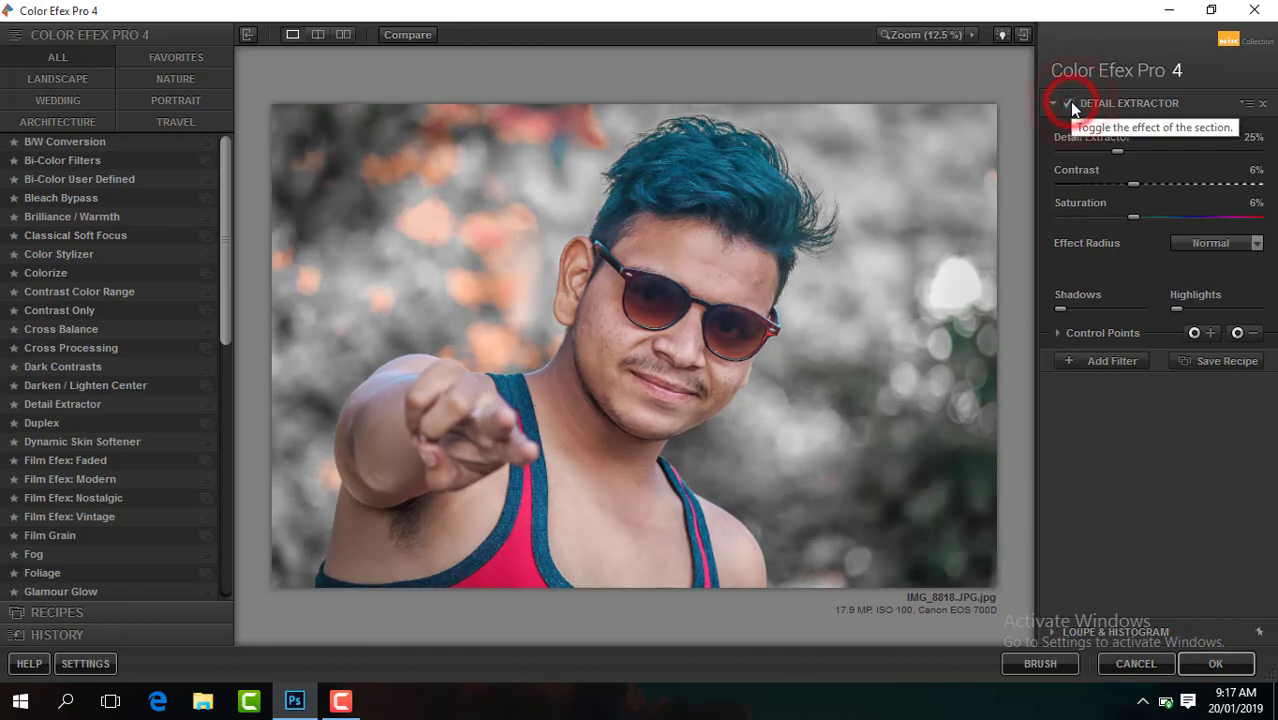
{"action": "left_click", "coordinate": [1112, 360]}
{"action": "left_click", "coordinate": [190, 291]}
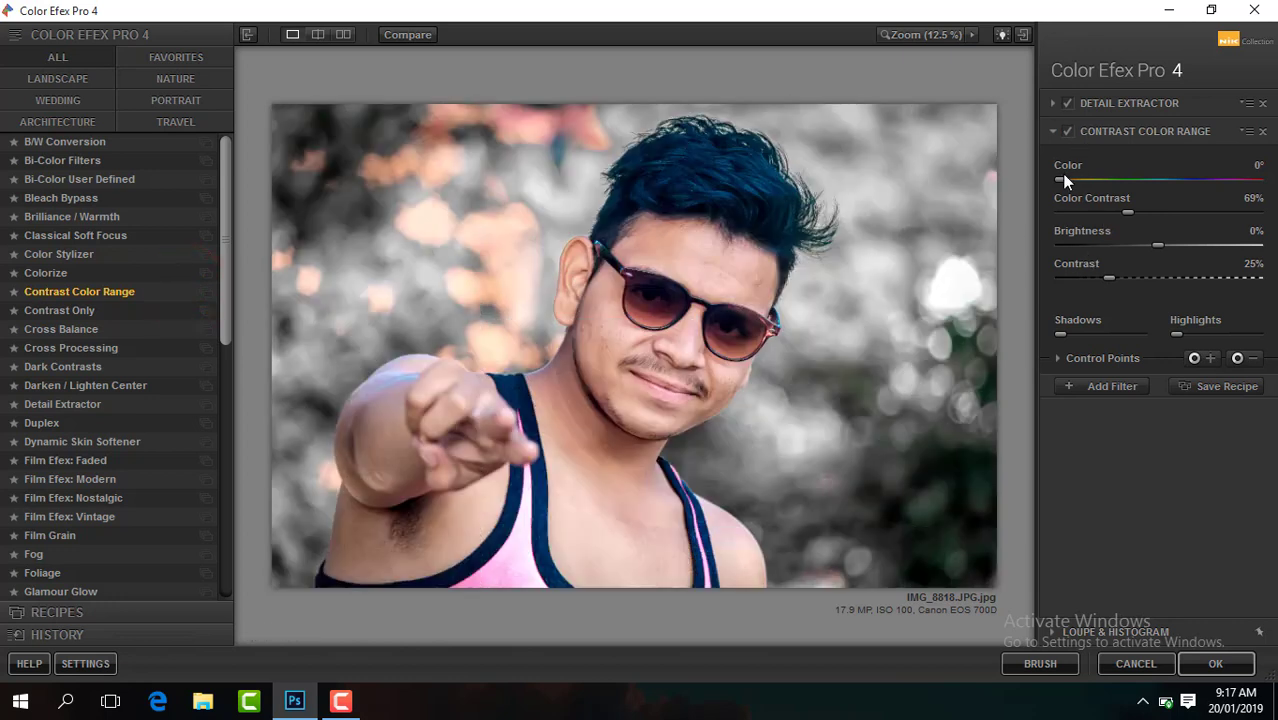
{"action": "mouse_move", "coordinate": [1061, 176]}
{"action": "left_mouse_down"}
{"action": "mouse_move", "coordinate": [1084, 175]}
{"action": "mouse_move", "coordinate": [1095, 218]}
{"action": "mouse_move", "coordinate": [1079, 218]}
{"action": "left_mouse_up"}
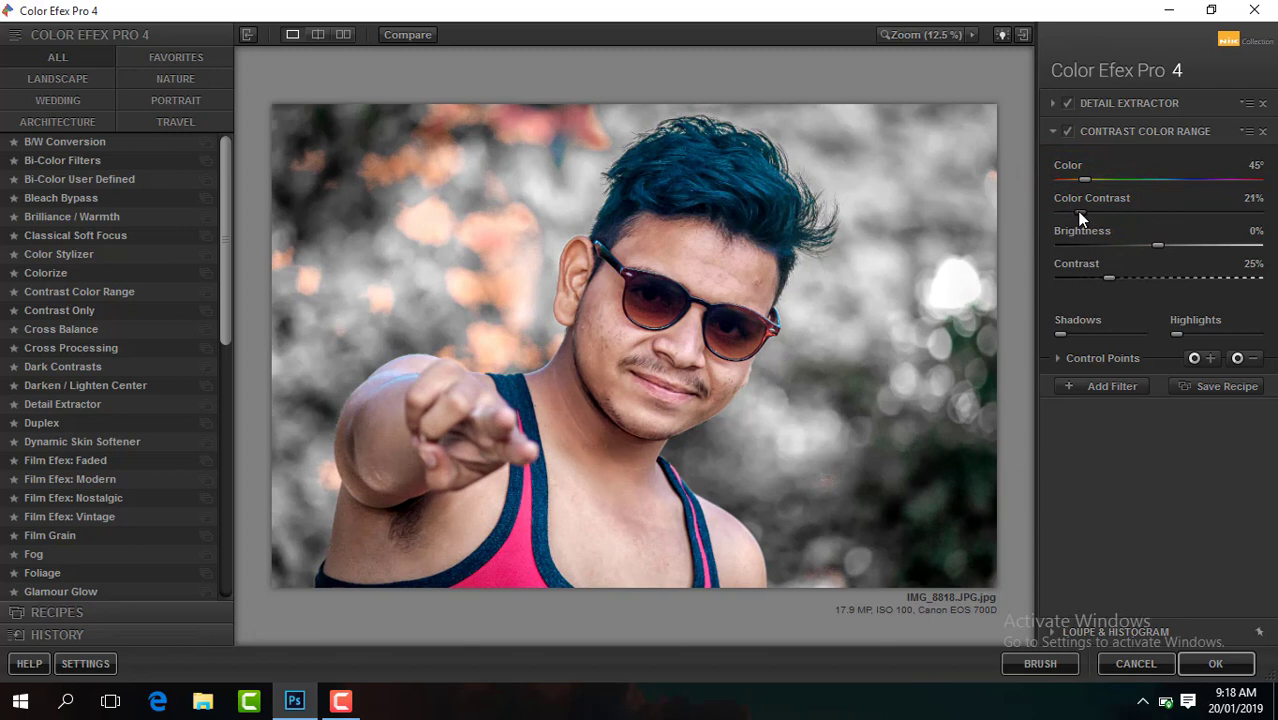
{"action": "left_click_drag", "start_coordinate": [1087, 215], "coordinate": [1072, 216]}
{"action": "left_click_drag", "start_coordinate": [1158, 245], "coordinate": [1124, 276]}
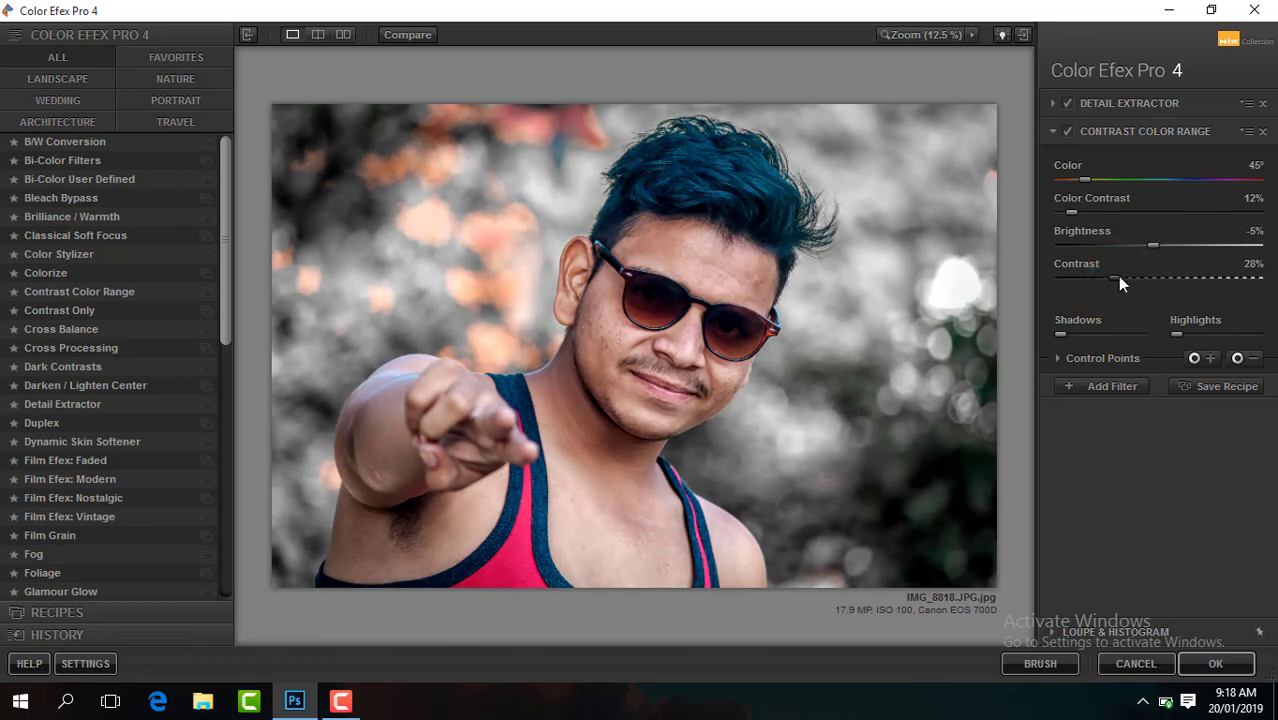
{"action": "left_click", "coordinate": [1114, 385]}
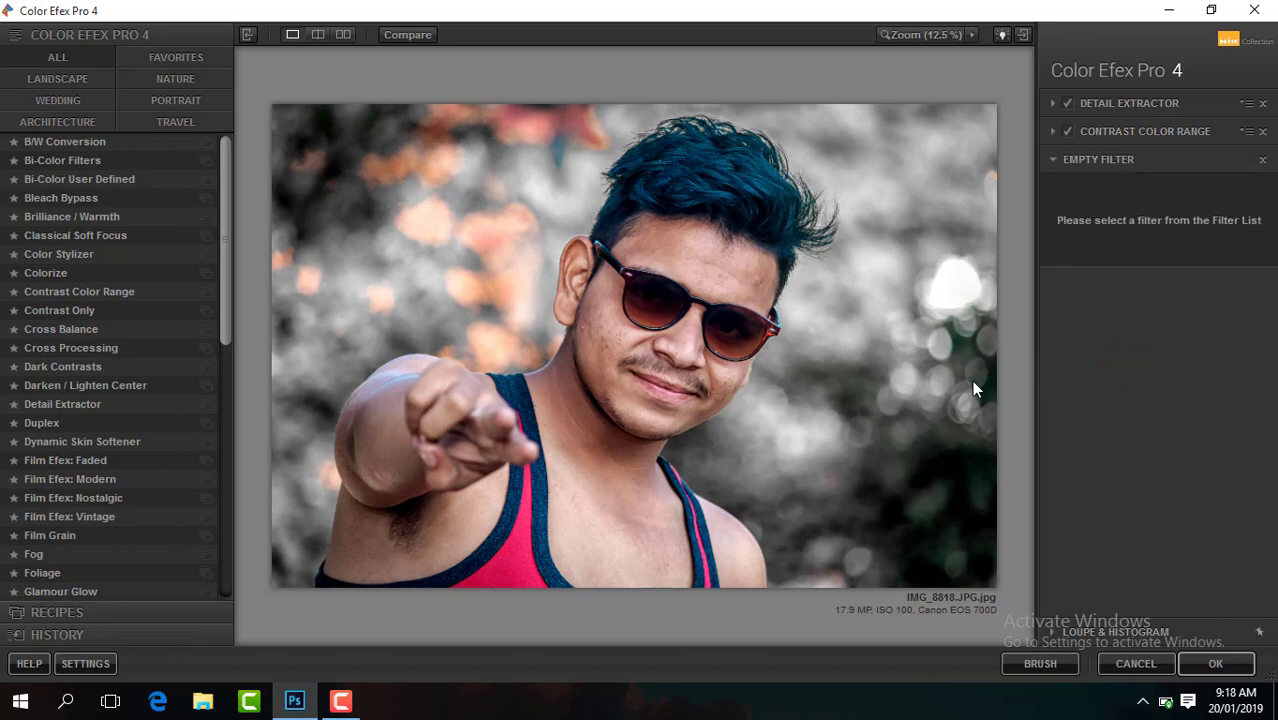
{"action": "left_click", "coordinate": [1217, 665]}
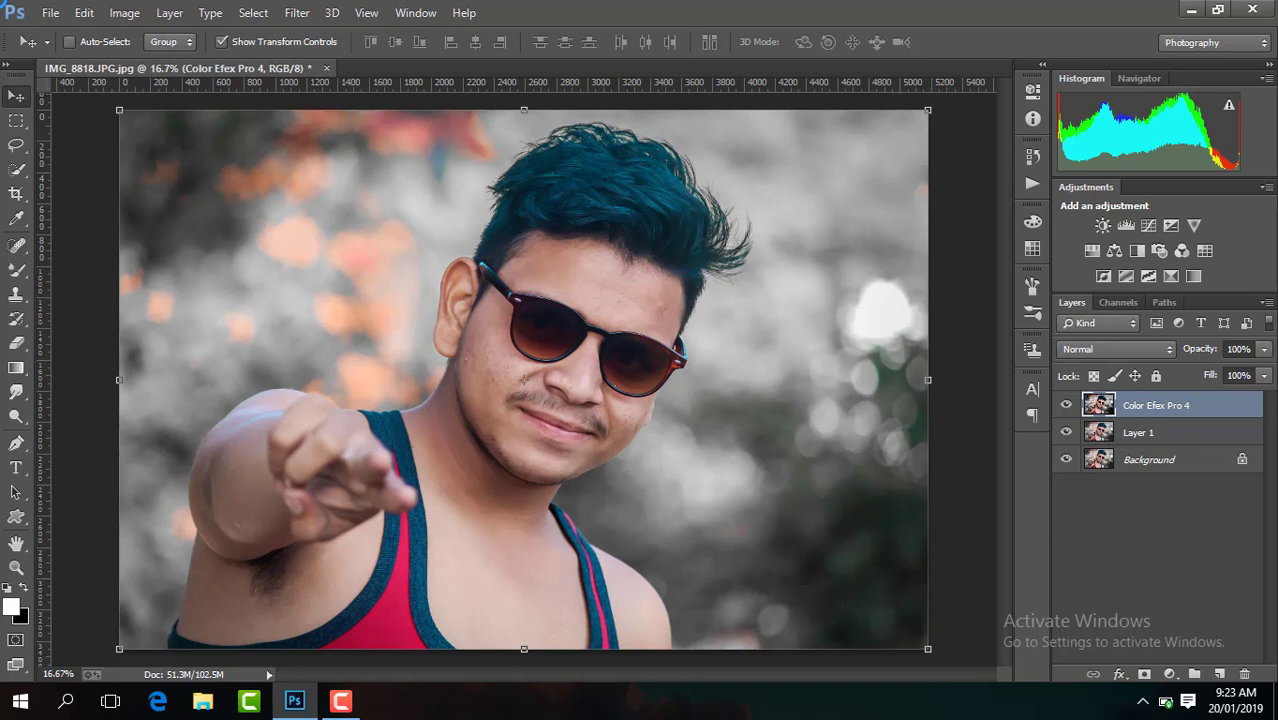
Step: Duplicate the Color Efex Pro 4 layer at 70% opacity and set a 279 px Mixer Brush
{"action": "left_click", "coordinate": [340, 700]}
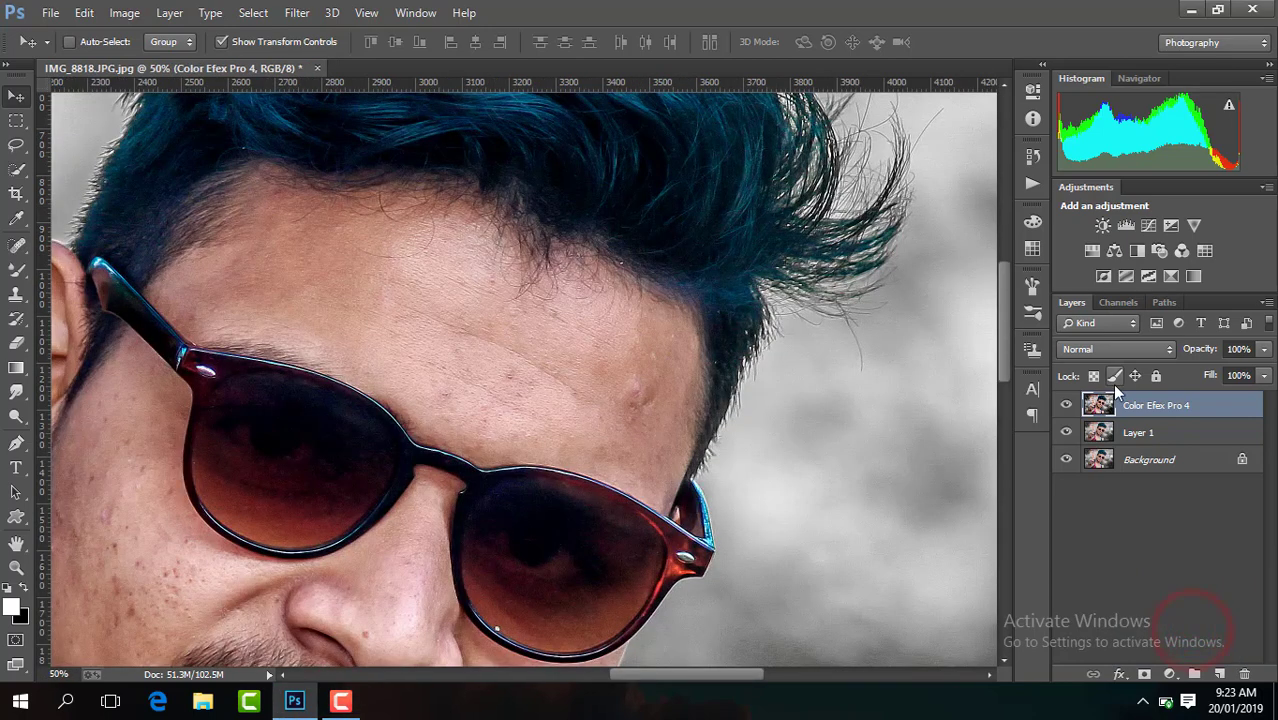
{"action": "key", "text": "ctrl+j"}
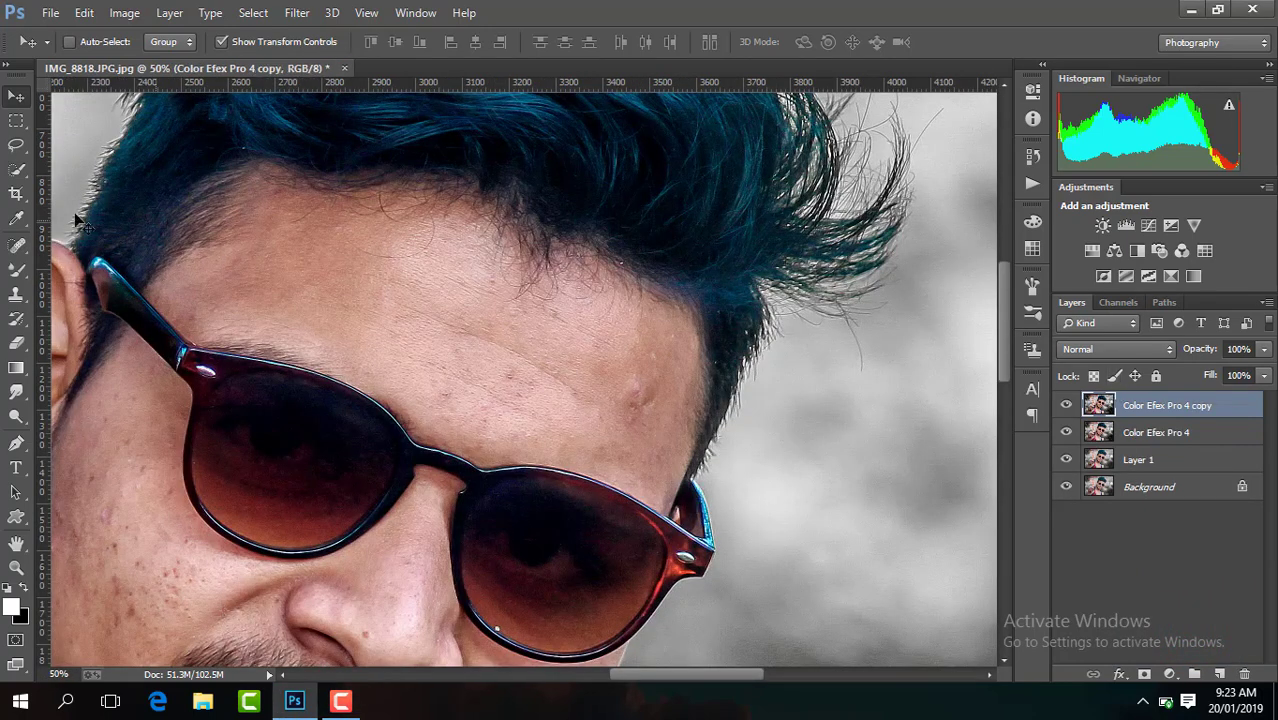
{"action": "left_click", "coordinate": [16, 269]}
{"action": "left_click", "coordinate": [1265, 349]}
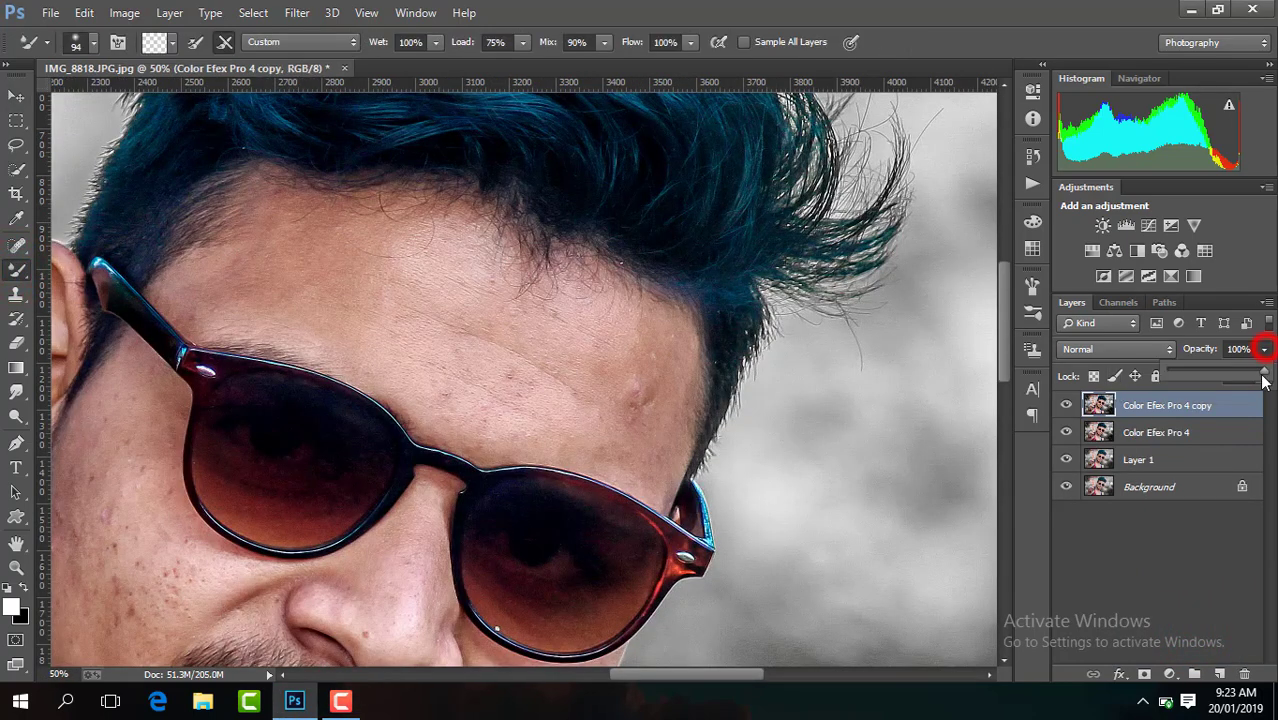
{"action": "left_click_drag", "start_coordinate": [1263, 378], "coordinate": [1235, 378]}
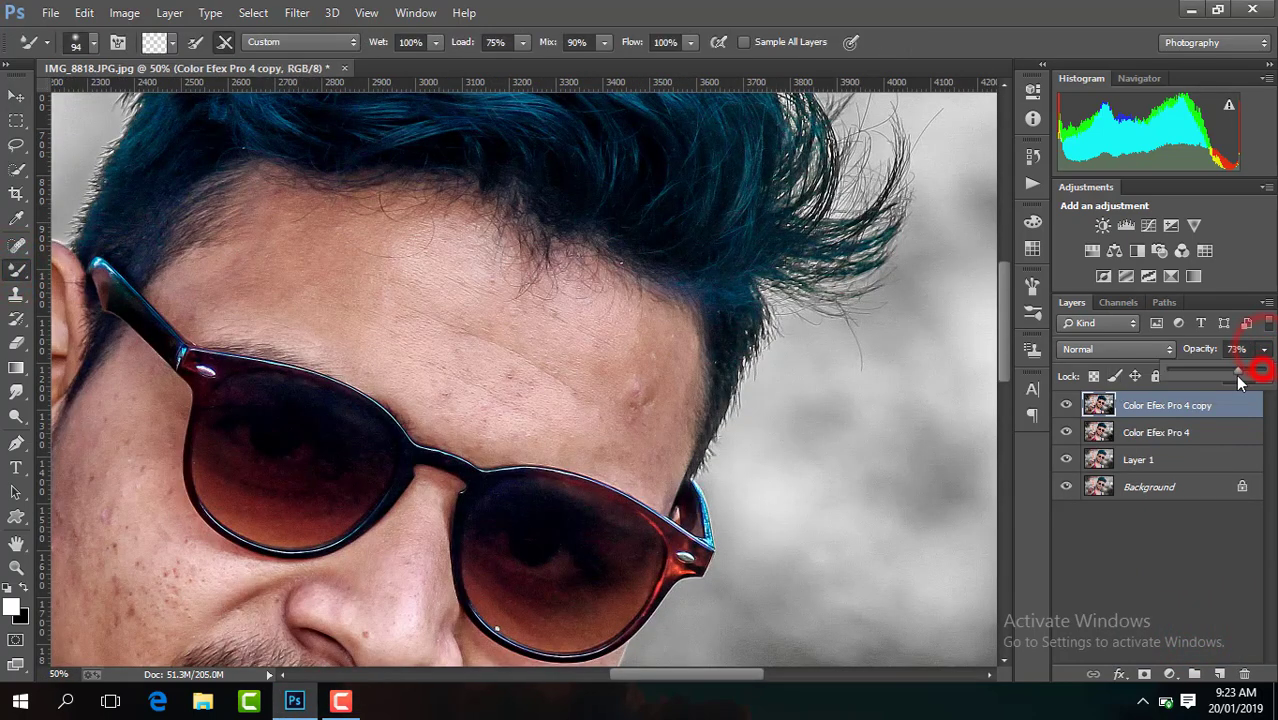
{"action": "left_click", "coordinate": [93, 44]}
{"action": "left_click_drag", "start_coordinate": [150, 100], "coordinate": [186, 104]}
{"action": "key", "text": "ctrl+plus"}
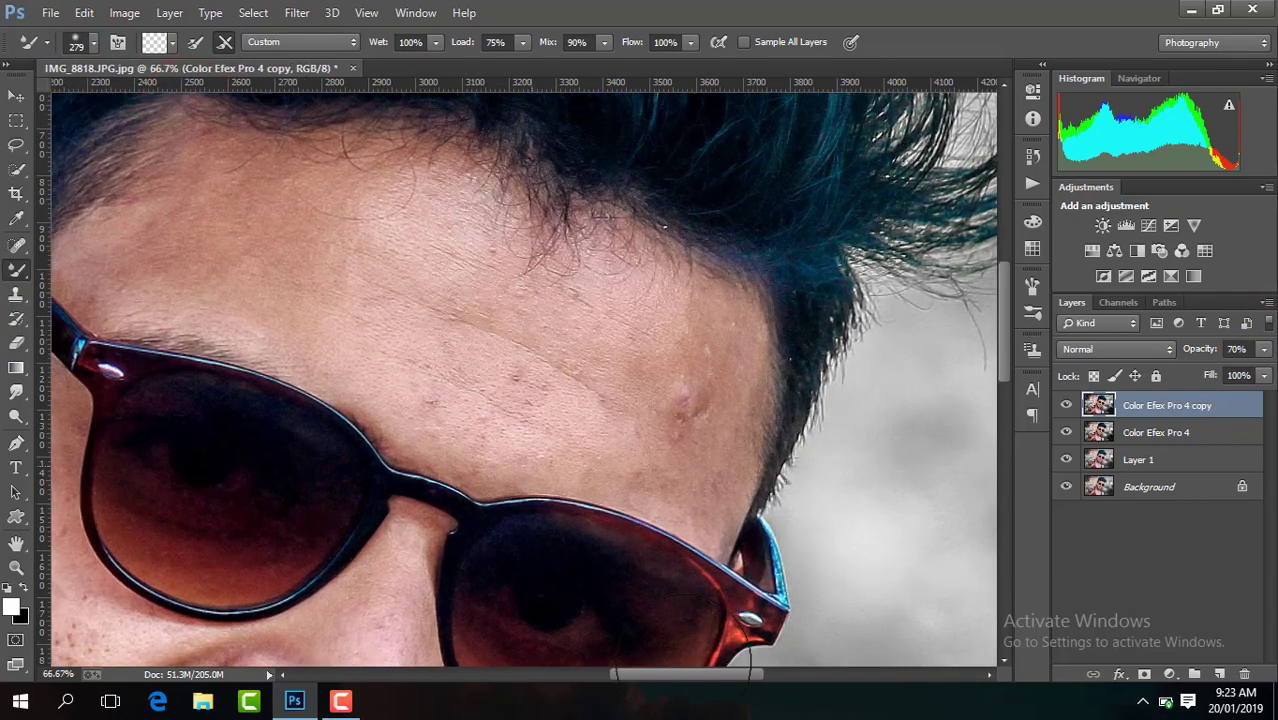
Step: Smooth the forehead skin, wrinkles and temple with the Mixer Brush
{"action": "left_click_drag", "start_coordinate": [718, 675], "coordinate": [706, 675]}
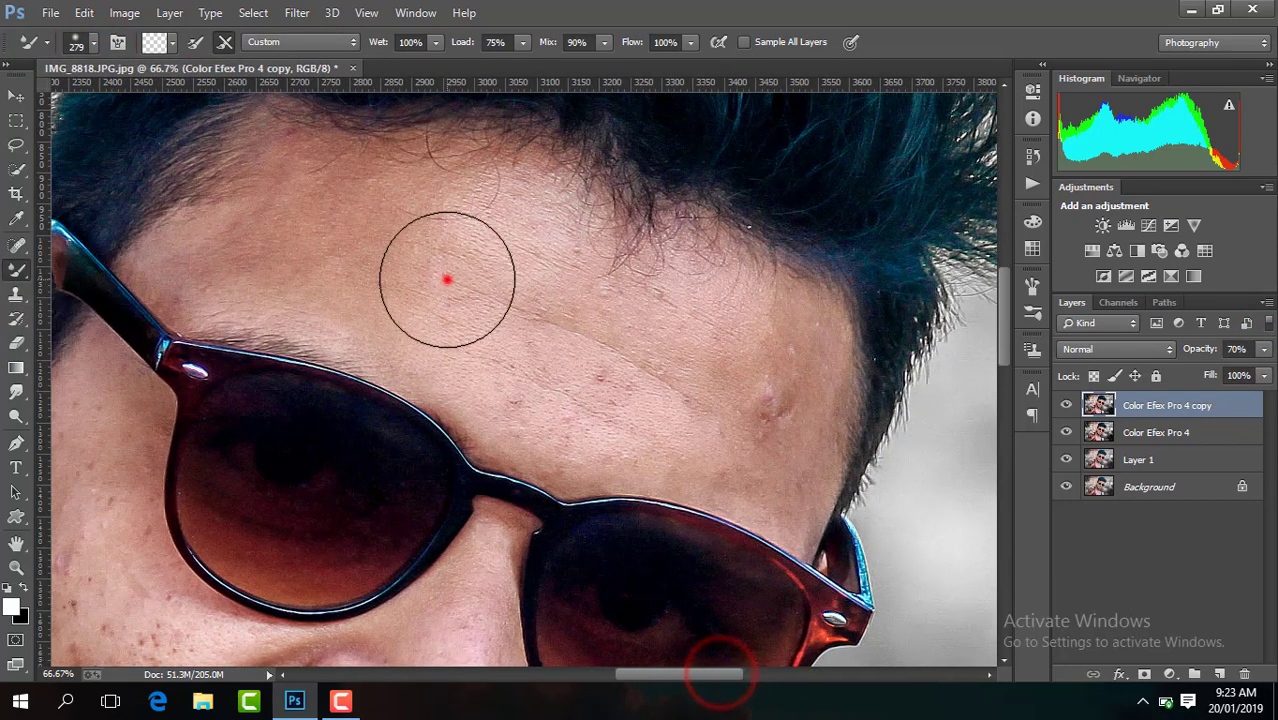
{"action": "left_click_drag", "start_coordinate": [447, 280], "coordinate": [462, 322]}
{"action": "mouse_move", "coordinate": [373, 280]}
{"action": "left_mouse_down"}
{"action": "mouse_move", "coordinate": [377, 218]}
{"action": "mouse_move", "coordinate": [262, 248]}
{"action": "left_mouse_up"}
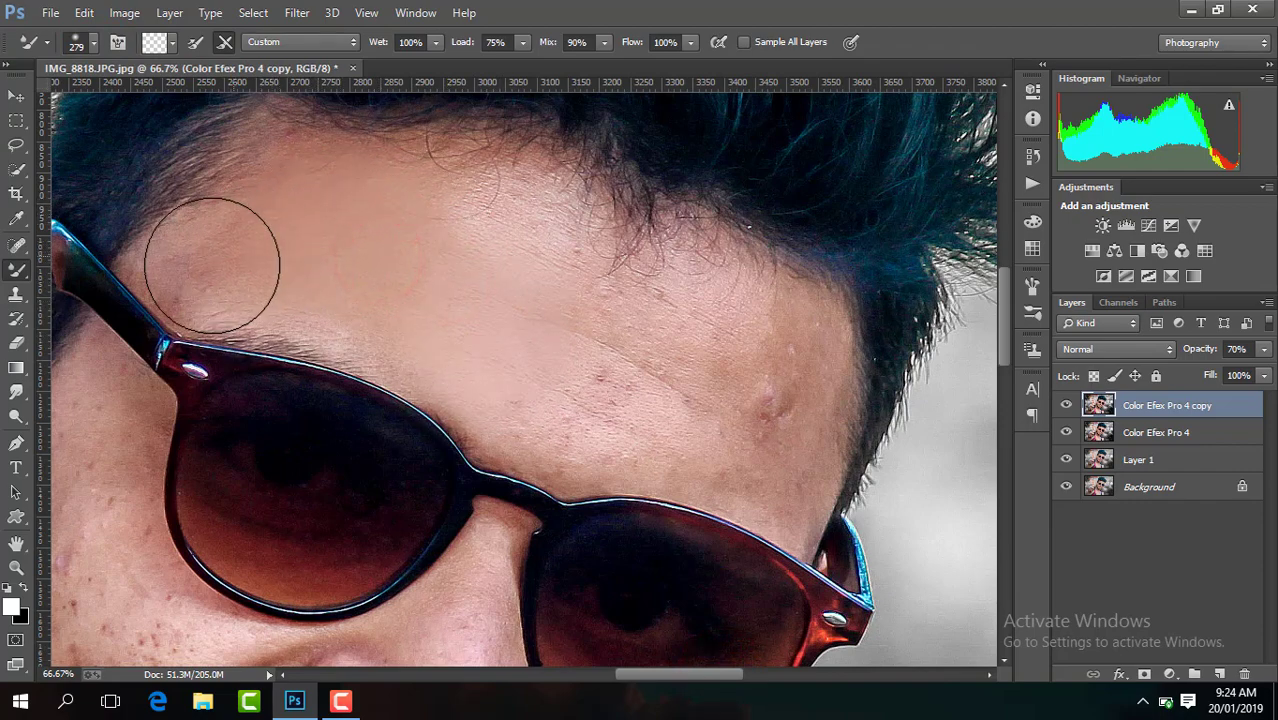
{"action": "mouse_move", "coordinate": [519, 300]}
{"action": "left_mouse_down"}
{"action": "mouse_move", "coordinate": [487, 216]}
{"action": "mouse_move", "coordinate": [411, 245]}
{"action": "left_mouse_up"}
{"action": "mouse_move", "coordinate": [600, 384]}
{"action": "left_mouse_down"}
{"action": "mouse_move", "coordinate": [611, 384]}
{"action": "mouse_move", "coordinate": [596, 379]}
{"action": "left_mouse_up"}
{"action": "left_click_drag", "start_coordinate": [750, 414], "coordinate": [745, 422]}
{"action": "left_click_drag", "start_coordinate": [748, 377], "coordinate": [750, 380]}
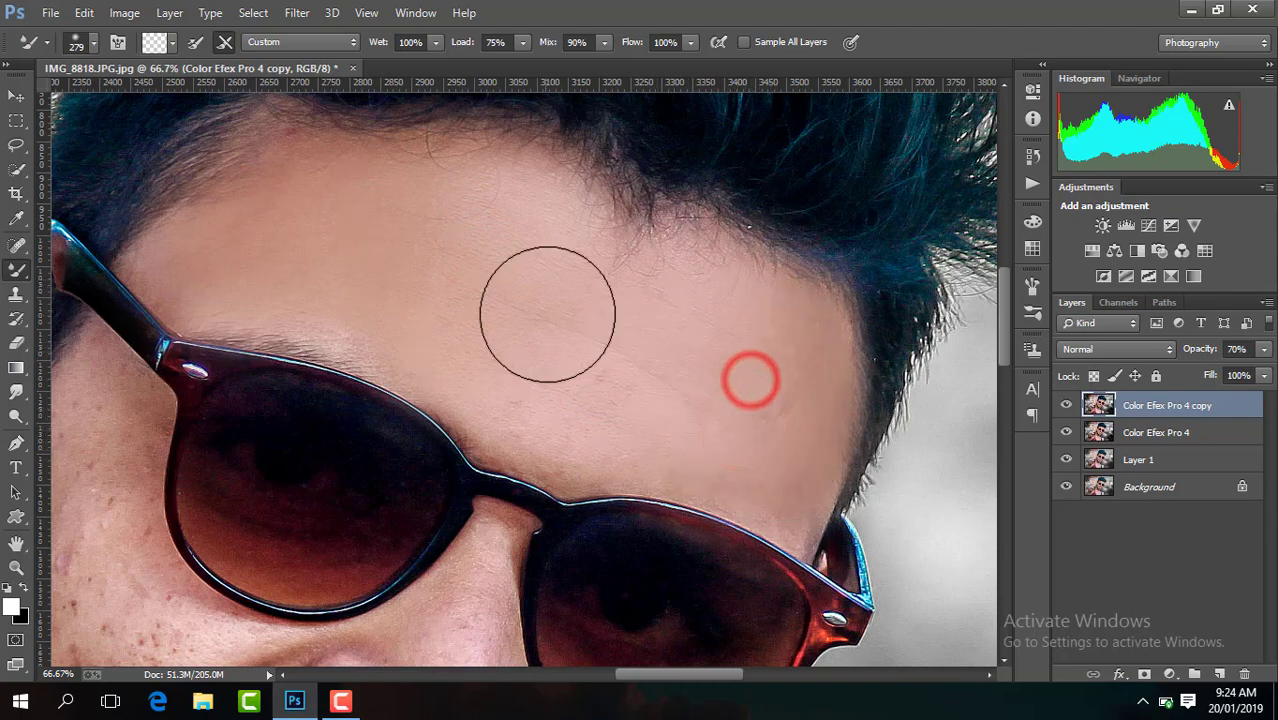
{"action": "left_click_drag", "start_coordinate": [547, 314], "coordinate": [548, 302]}
{"action": "left_click_drag", "start_coordinate": [781, 417], "coordinate": [781, 417]}
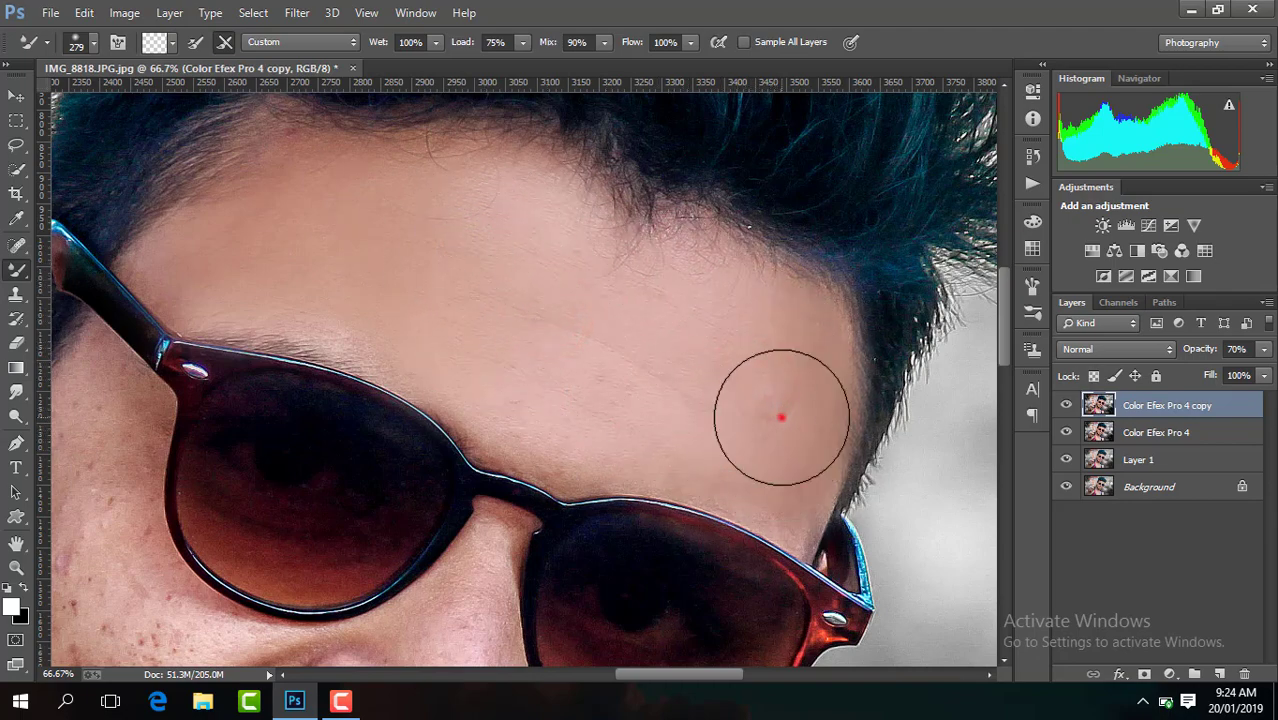
{"action": "left_click_drag", "start_coordinate": [998, 322], "coordinate": [1005, 377]}
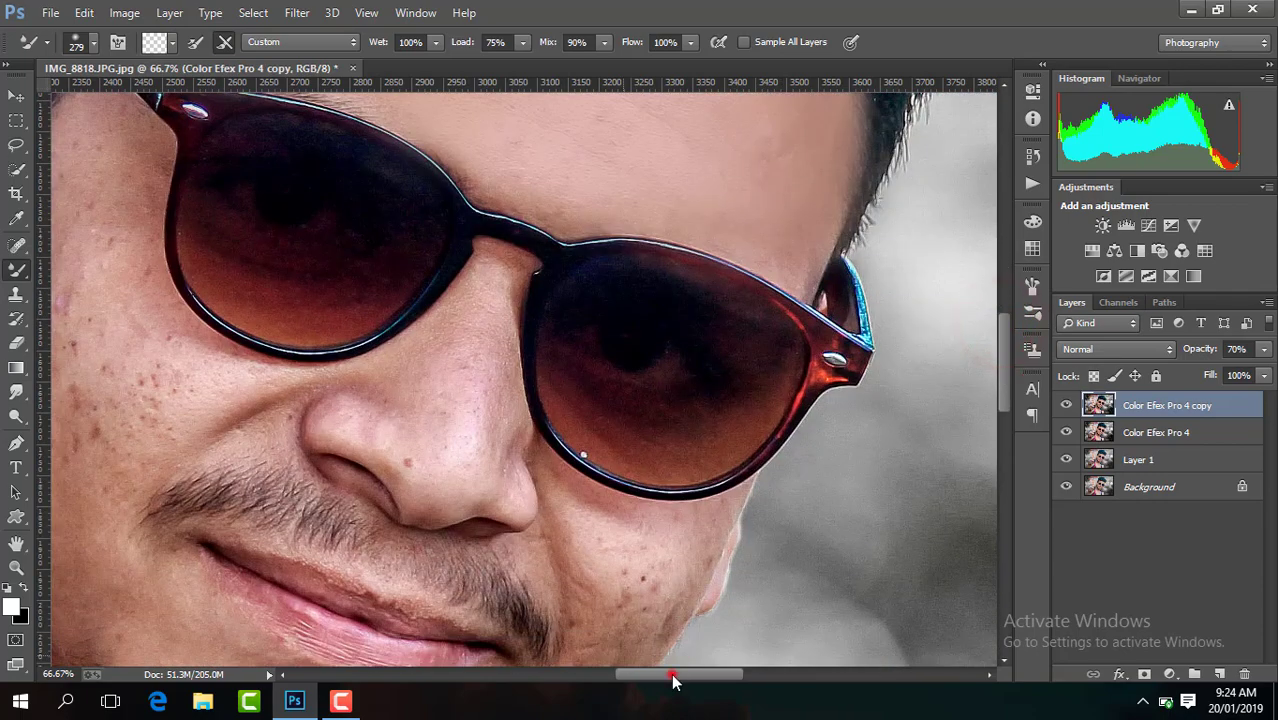
Step: Smooth the cheek acne, upper cheek near the glasses and lower cheek toward the jaw
{"action": "left_click_drag", "start_coordinate": [670, 674], "coordinate": [625, 674]}
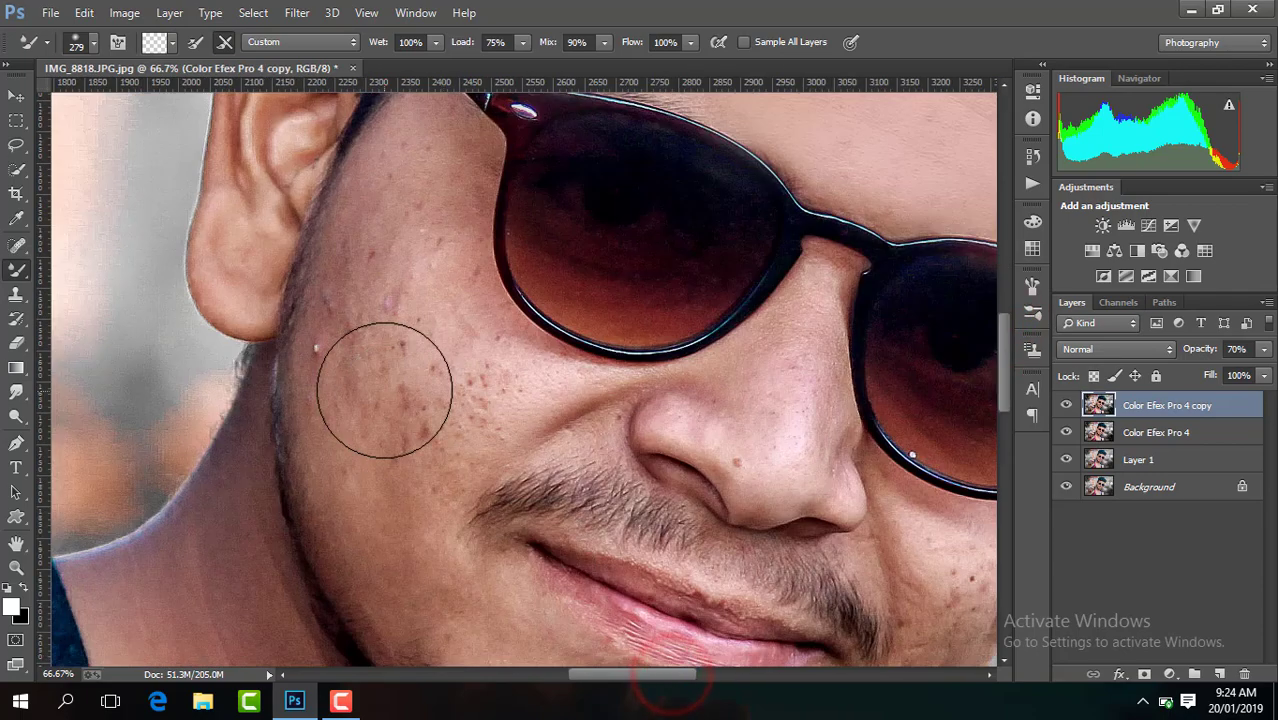
{"action": "mouse_move", "coordinate": [436, 374]}
{"action": "left_mouse_down"}
{"action": "mouse_move", "coordinate": [391, 285]}
{"action": "mouse_move", "coordinate": [434, 371]}
{"action": "mouse_move", "coordinate": [405, 248]}
{"action": "mouse_move", "coordinate": [429, 336]}
{"action": "left_mouse_up"}
{"action": "left_click_drag", "start_coordinate": [413, 255], "coordinate": [428, 177]}
{"action": "mouse_move", "coordinate": [405, 331]}
{"action": "left_mouse_down"}
{"action": "mouse_move", "coordinate": [380, 380]}
{"action": "mouse_move", "coordinate": [385, 432]}
{"action": "mouse_move", "coordinate": [428, 343]}
{"action": "mouse_move", "coordinate": [371, 386]}
{"action": "left_mouse_up"}
{"action": "mouse_move", "coordinate": [416, 556]}
{"action": "left_mouse_down"}
{"action": "mouse_move", "coordinate": [420, 575]}
{"action": "mouse_move", "coordinate": [385, 499]}
{"action": "left_mouse_up"}
{"action": "mouse_move", "coordinate": [377, 428]}
{"action": "left_mouse_down"}
{"action": "mouse_move", "coordinate": [385, 385]}
{"action": "mouse_move", "coordinate": [454, 394]}
{"action": "left_mouse_up"}
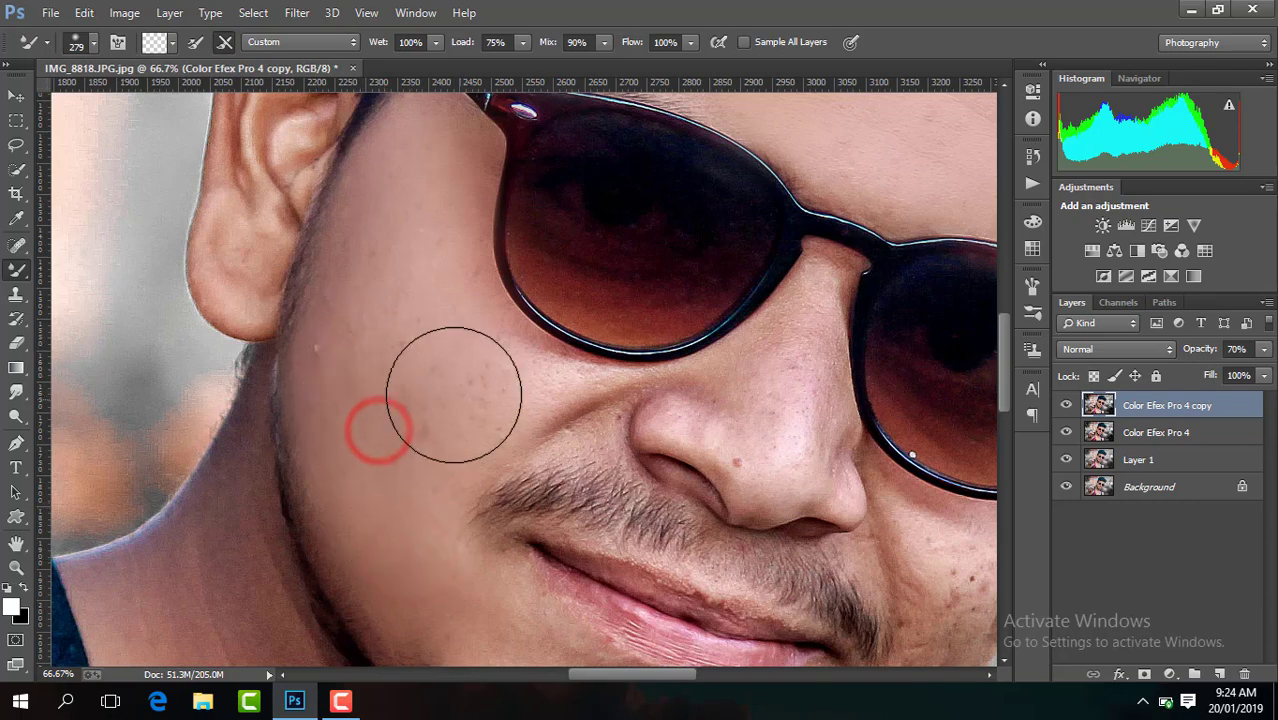
{"action": "left_click", "coordinate": [94, 44]}
Step: Shrink the Mixer Brush to 163 px and smooth the cheek below the glasses
{"action": "left_click_drag", "start_coordinate": [180, 88], "coordinate": [172, 88]}
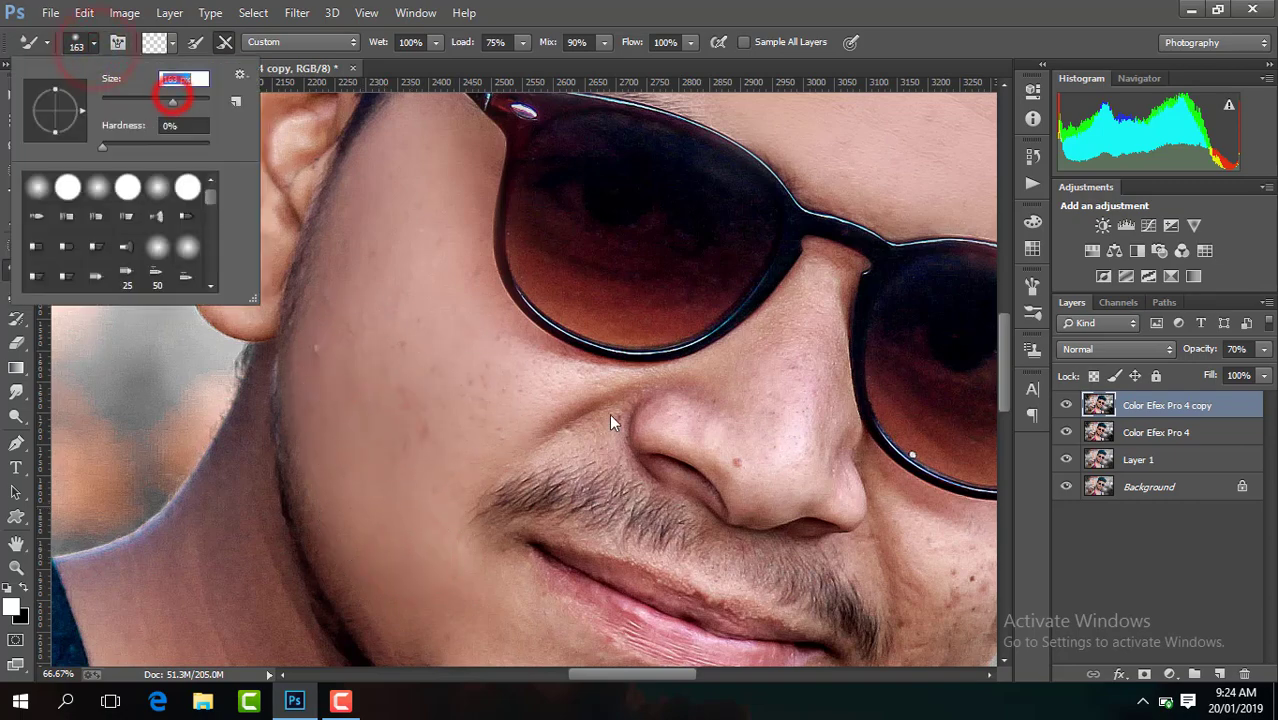
{"action": "left_click", "coordinate": [566, 412]}
{"action": "mouse_move", "coordinate": [456, 379]}
{"action": "left_mouse_down"}
{"action": "mouse_move", "coordinate": [510, 365]}
{"action": "mouse_move", "coordinate": [408, 308]}
{"action": "left_mouse_up"}
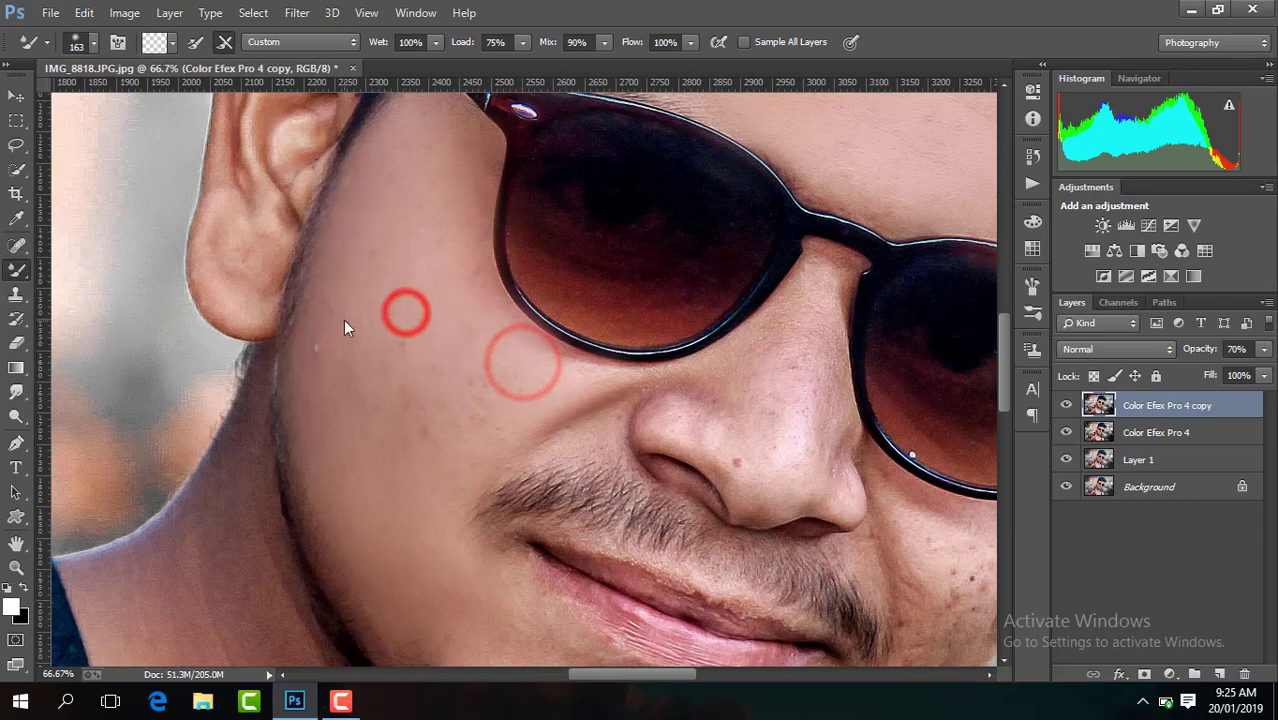
{"action": "left_click_drag", "start_coordinate": [438, 247], "coordinate": [460, 437]}
Step: Smooth the skin on the nose bridge, nose tip and a spot on the nose
{"action": "left_click_drag", "start_coordinate": [797, 437], "coordinate": [807, 317]}
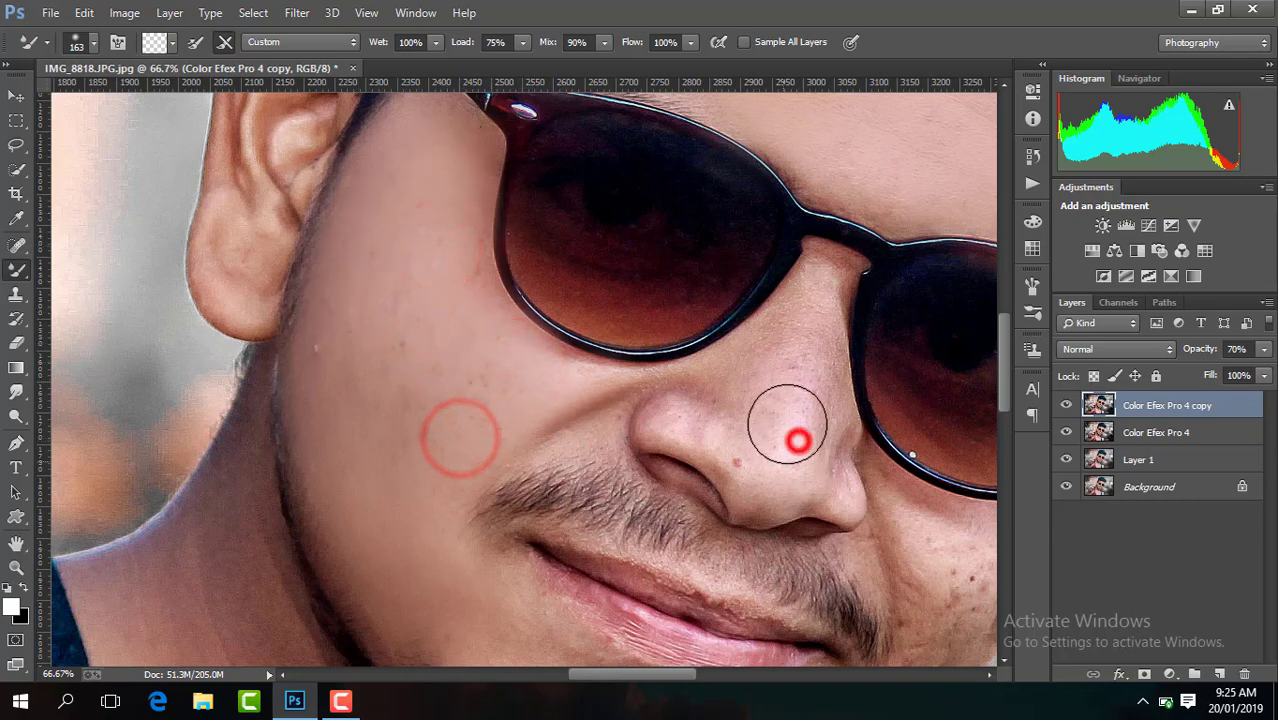
{"action": "left_click_drag", "start_coordinate": [747, 394], "coordinate": [685, 410]}
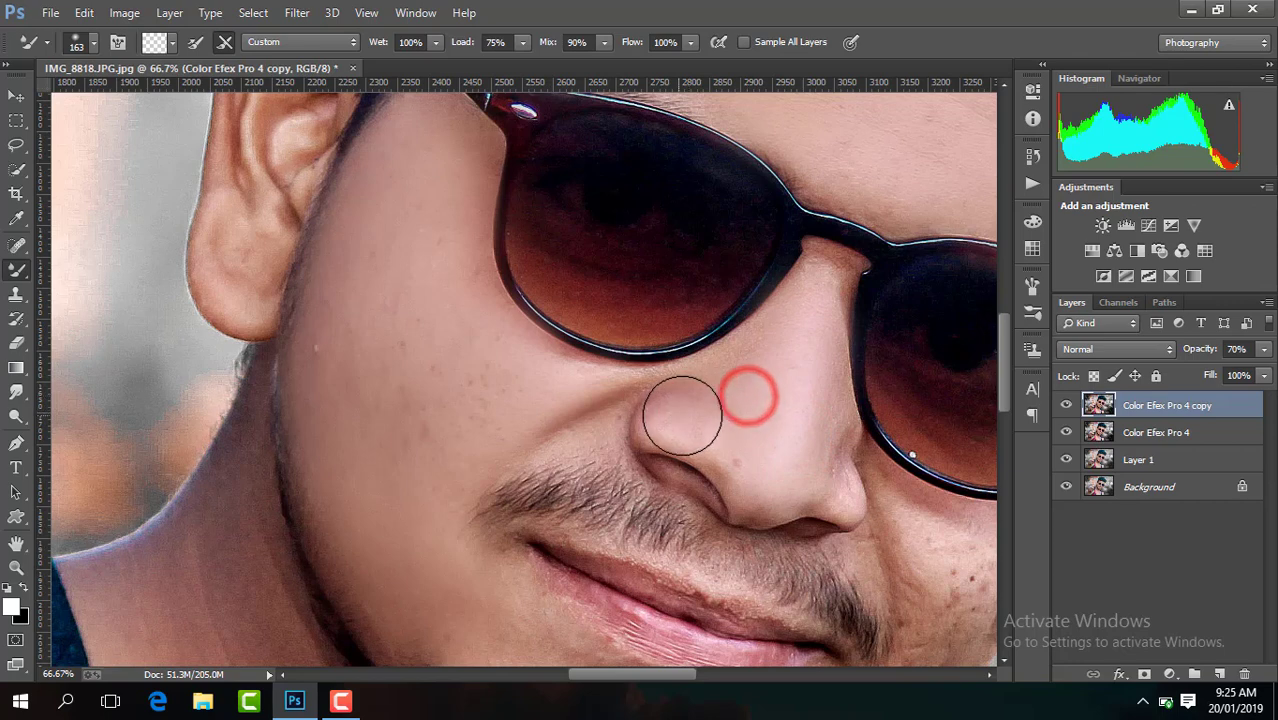
{"action": "left_click_drag", "start_coordinate": [747, 448], "coordinate": [816, 470]}
{"action": "left_click", "coordinate": [768, 428]}
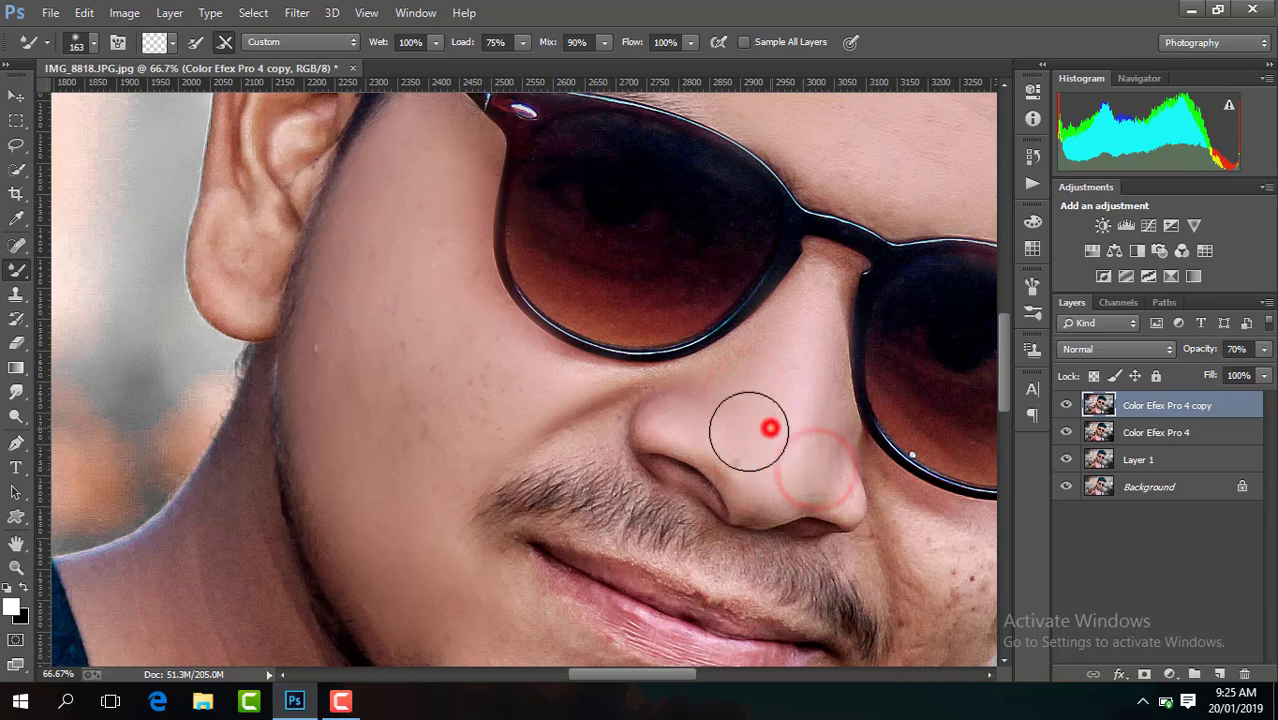
Step: Smooth the earlobe, ear, and both temples
{"action": "left_click_drag", "start_coordinate": [247, 262], "coordinate": [254, 226]}
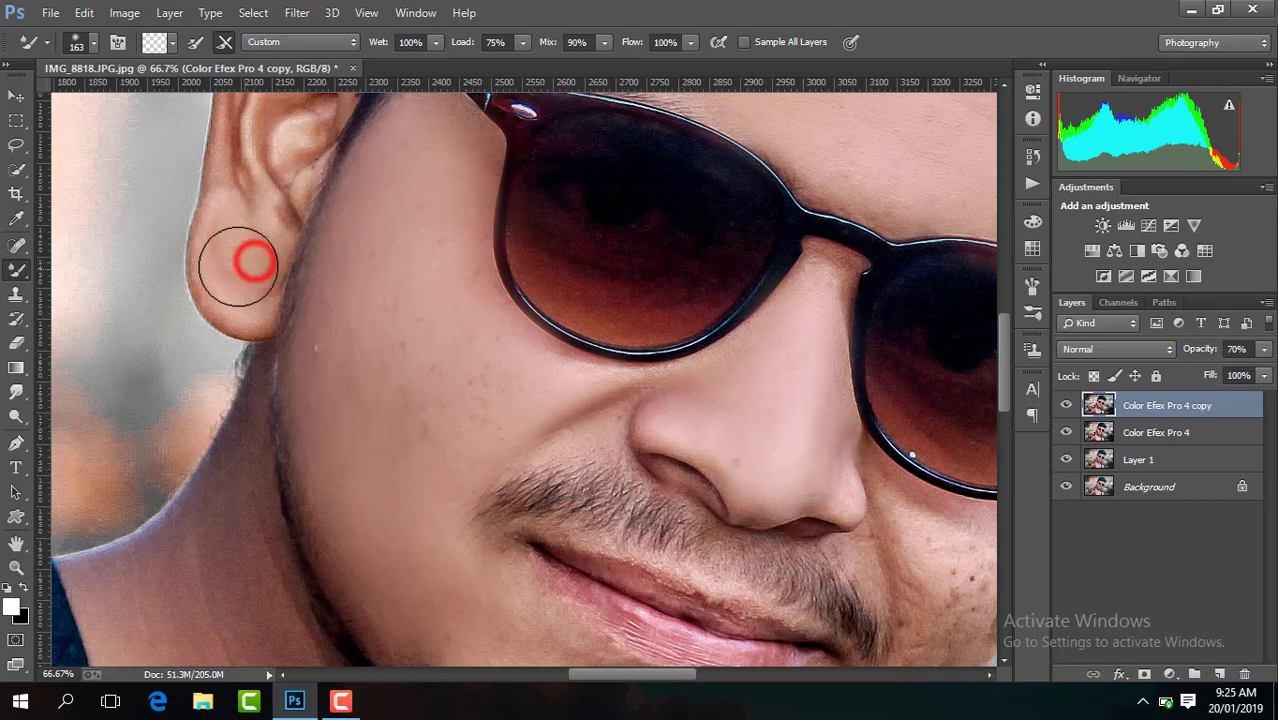
{"action": "left_click_drag", "start_coordinate": [1005, 362], "coordinate": [1005, 340]}
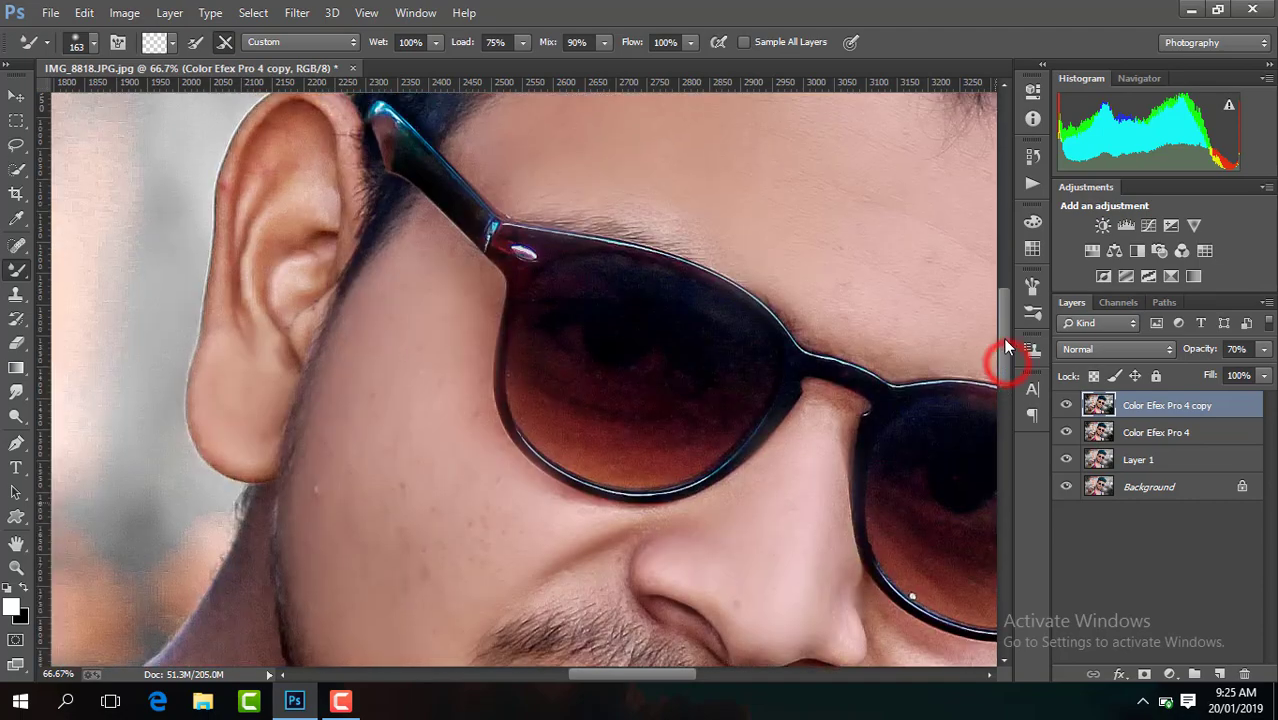
{"action": "left_click_drag", "start_coordinate": [238, 322], "coordinate": [259, 214]}
{"action": "left_click", "coordinate": [298, 273]}
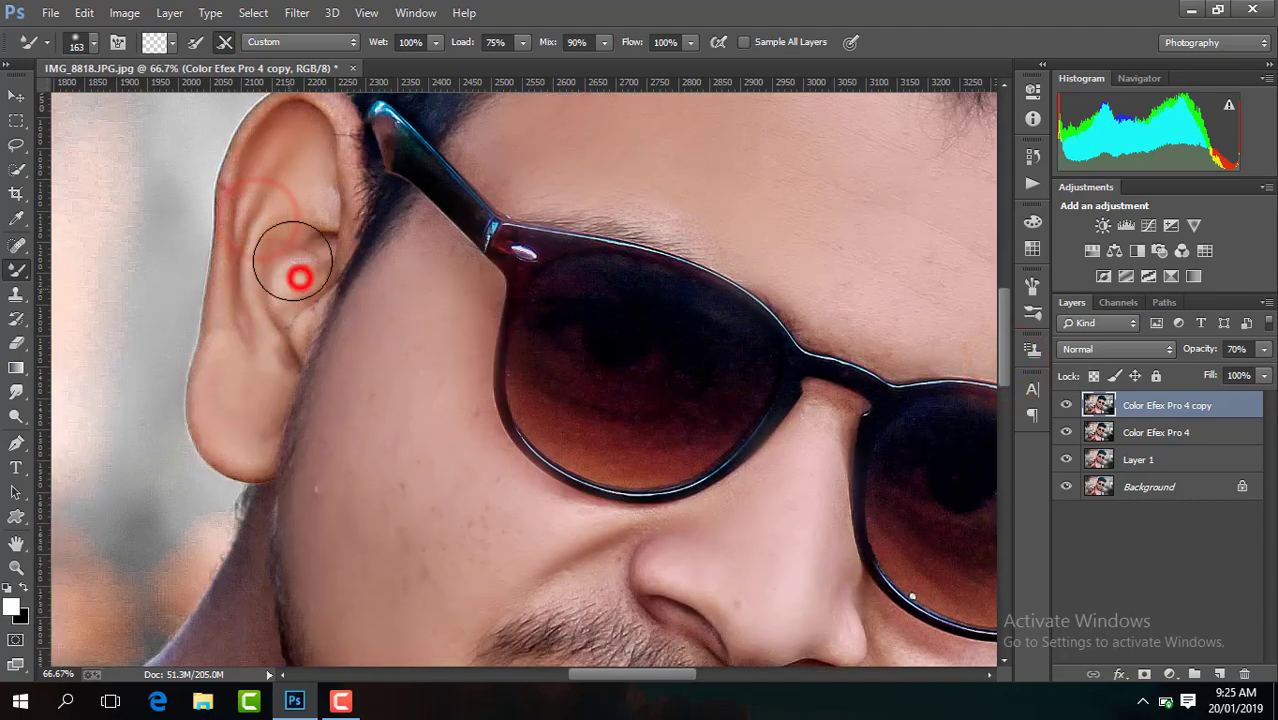
{"action": "left_click", "coordinate": [440, 287]}
{"action": "left_click", "coordinate": [526, 165]}
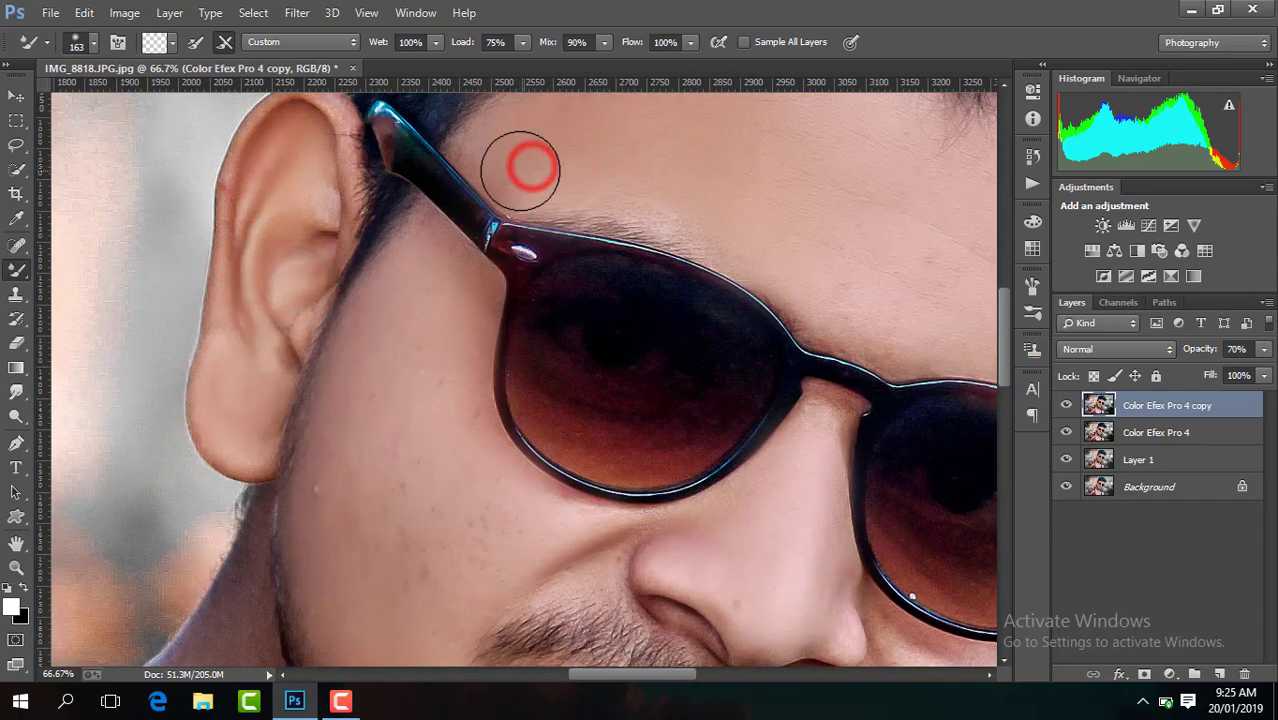
{"action": "key", "text": "ctrl+minus"}
{"action": "left_click_drag", "start_coordinate": [641, 674], "coordinate": [685, 674]}
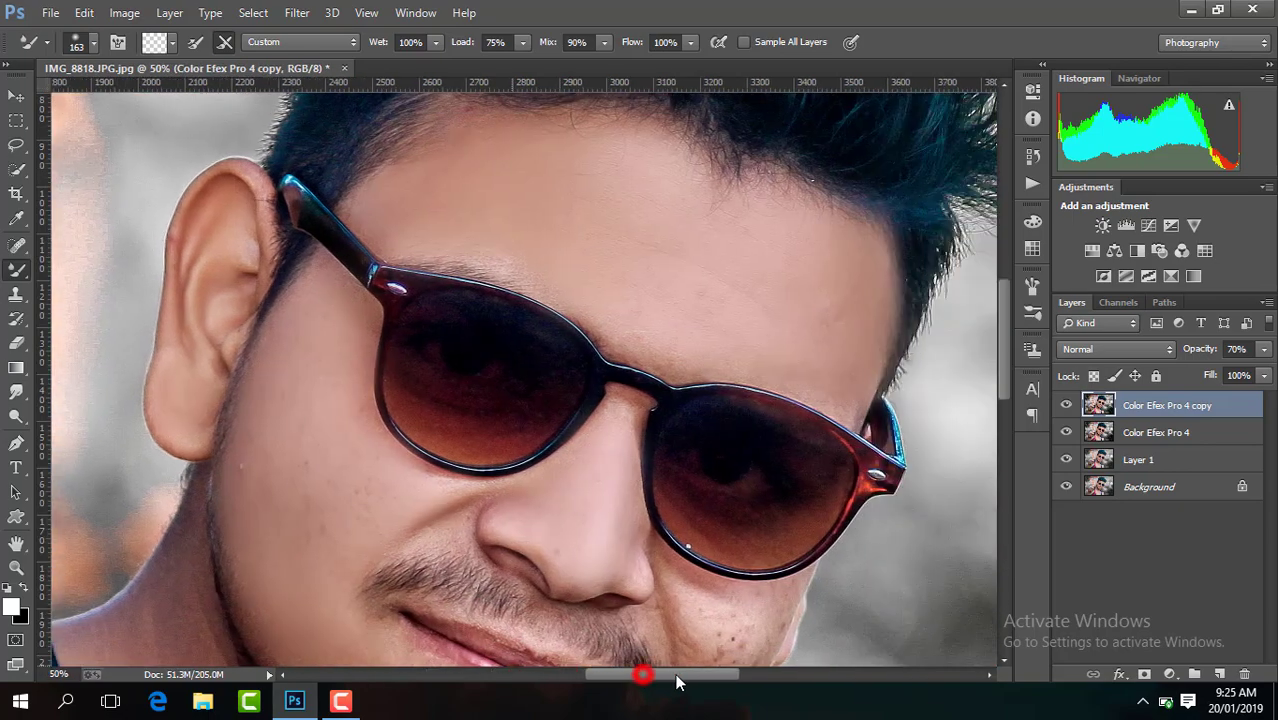
{"action": "left_click", "coordinate": [719, 372]}
{"action": "left_click_drag", "start_coordinate": [1003, 334], "coordinate": [1003, 386]}
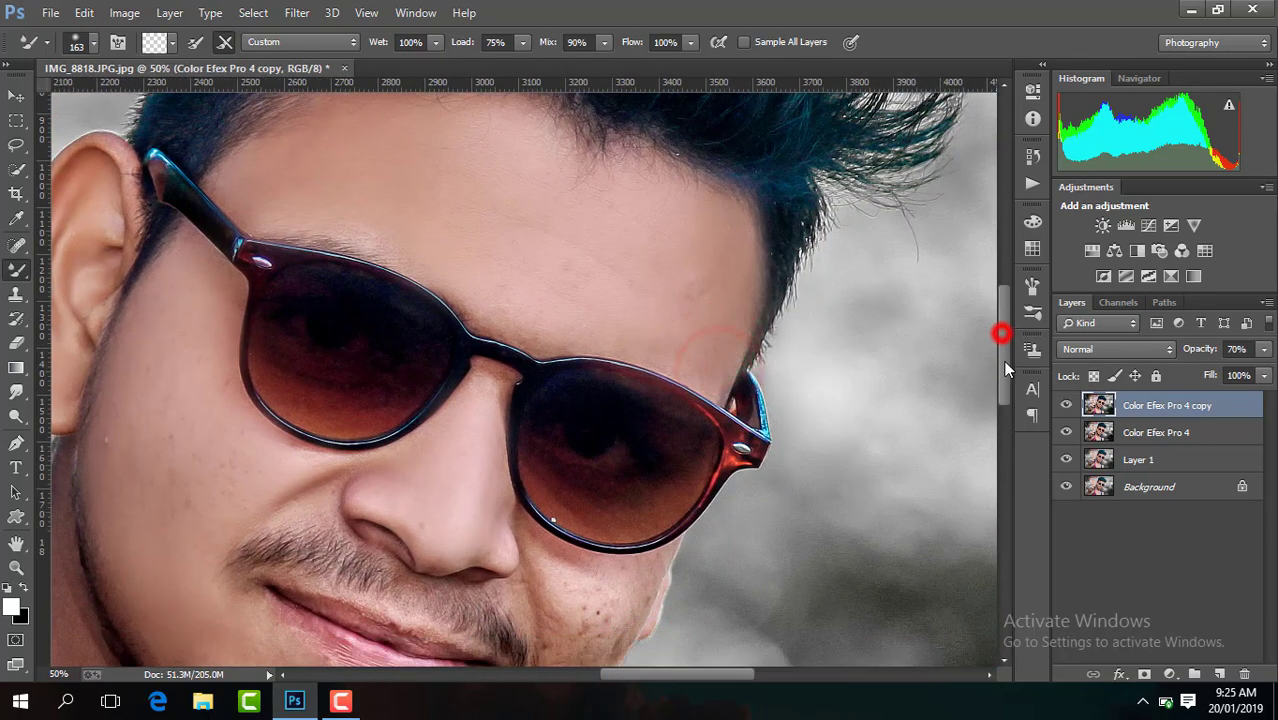
{"action": "key", "text": "ctrl+plus"}
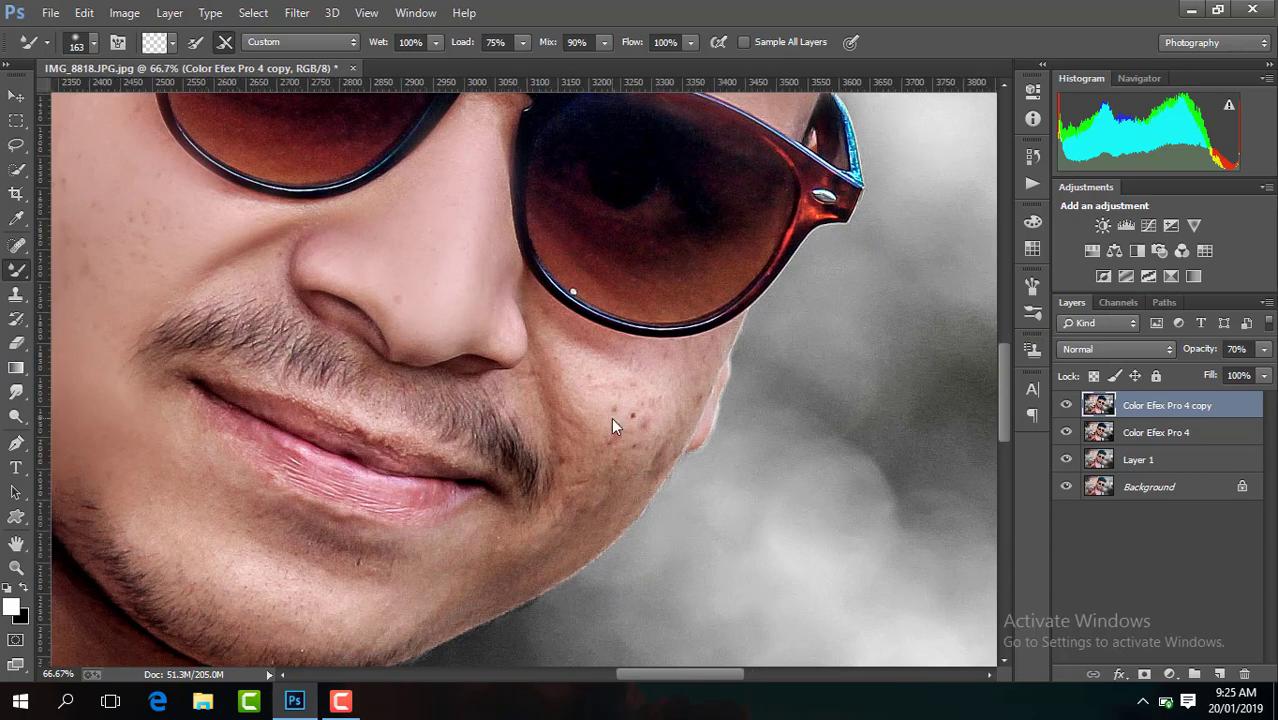
Step: Dab the right cheek smooth from its upper part down toward the jaw
{"action": "left_click", "coordinate": [611, 420]}
{"action": "left_click_drag", "start_coordinate": [628, 434], "coordinate": [659, 391]}
{"action": "left_click", "coordinate": [630, 437]}
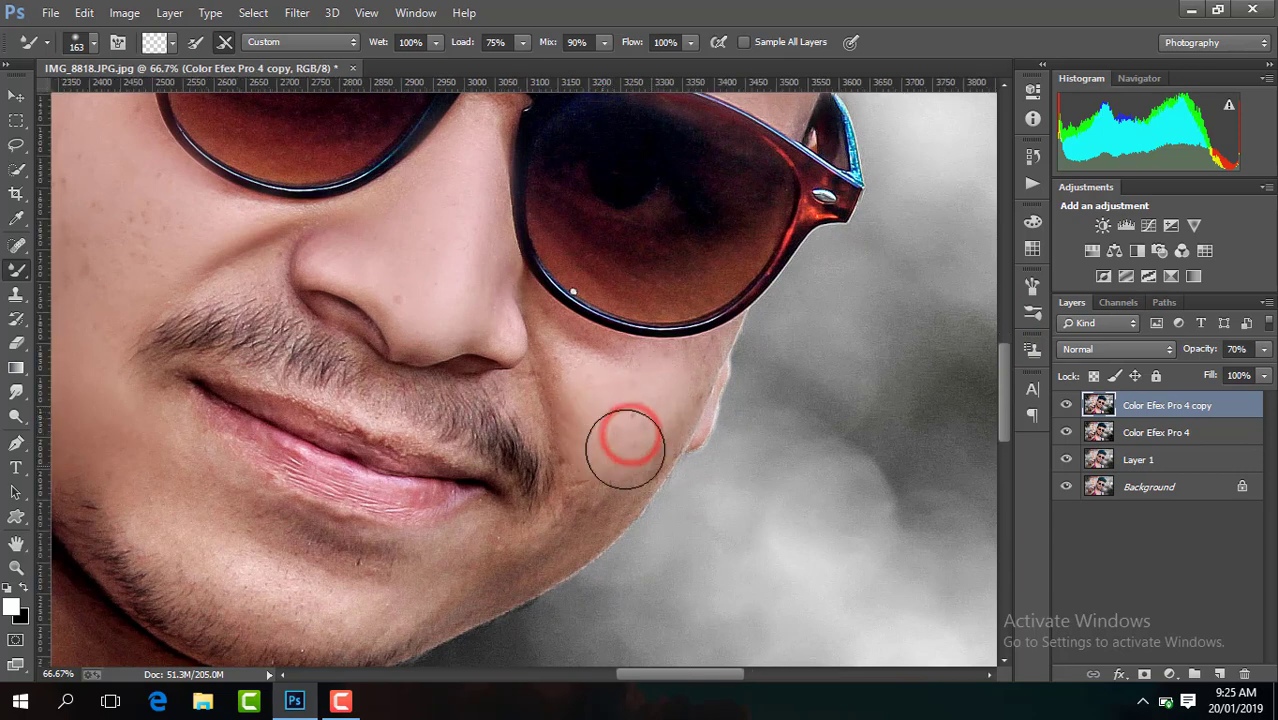
{"action": "left_click", "coordinate": [605, 465]}
{"action": "left_click", "coordinate": [579, 428]}
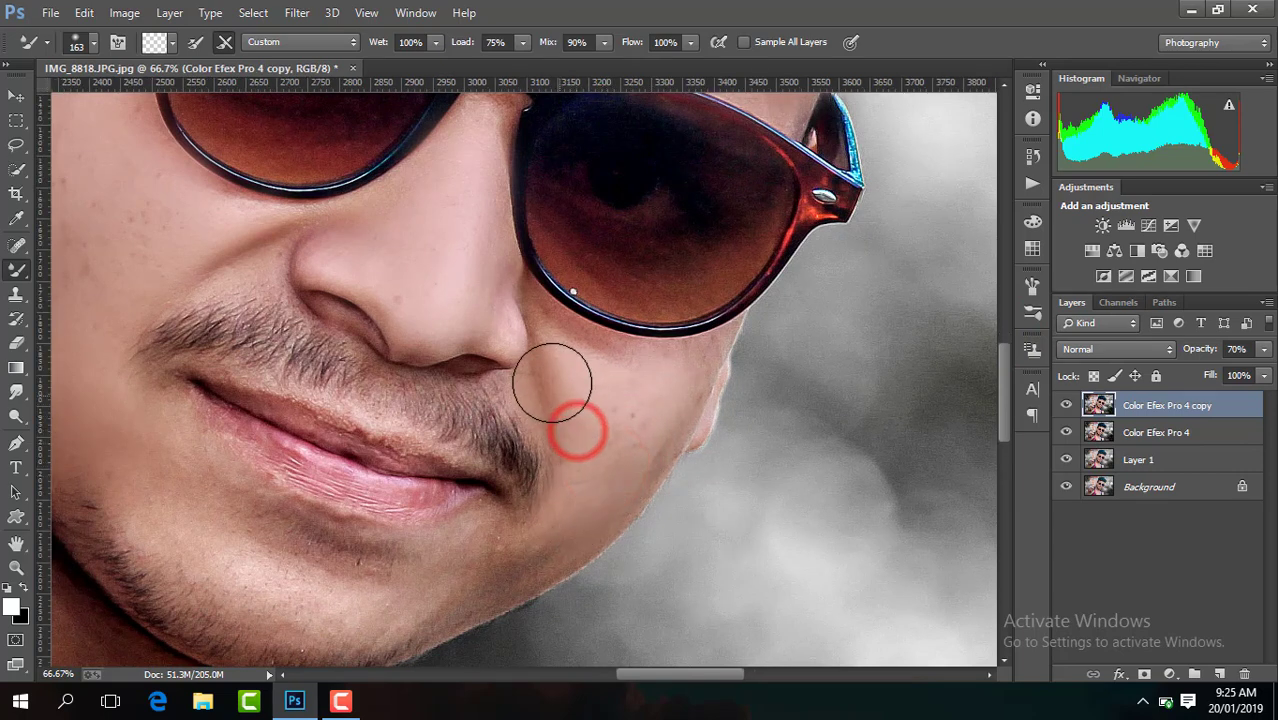
{"action": "left_click", "coordinate": [582, 374]}
{"action": "left_click_drag", "start_coordinate": [626, 380], "coordinate": [605, 370]}
{"action": "left_click", "coordinate": [599, 442]}
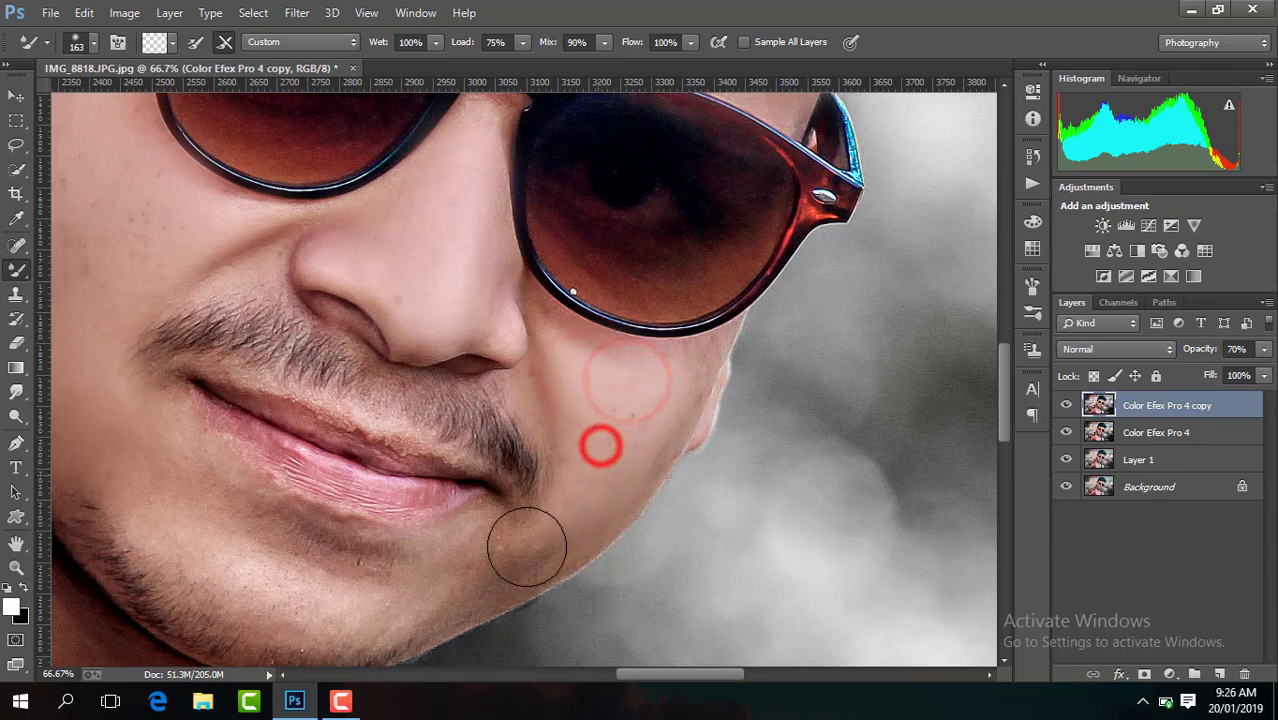
{"action": "left_click", "coordinate": [479, 562]}
{"action": "left_click", "coordinate": [557, 520]}
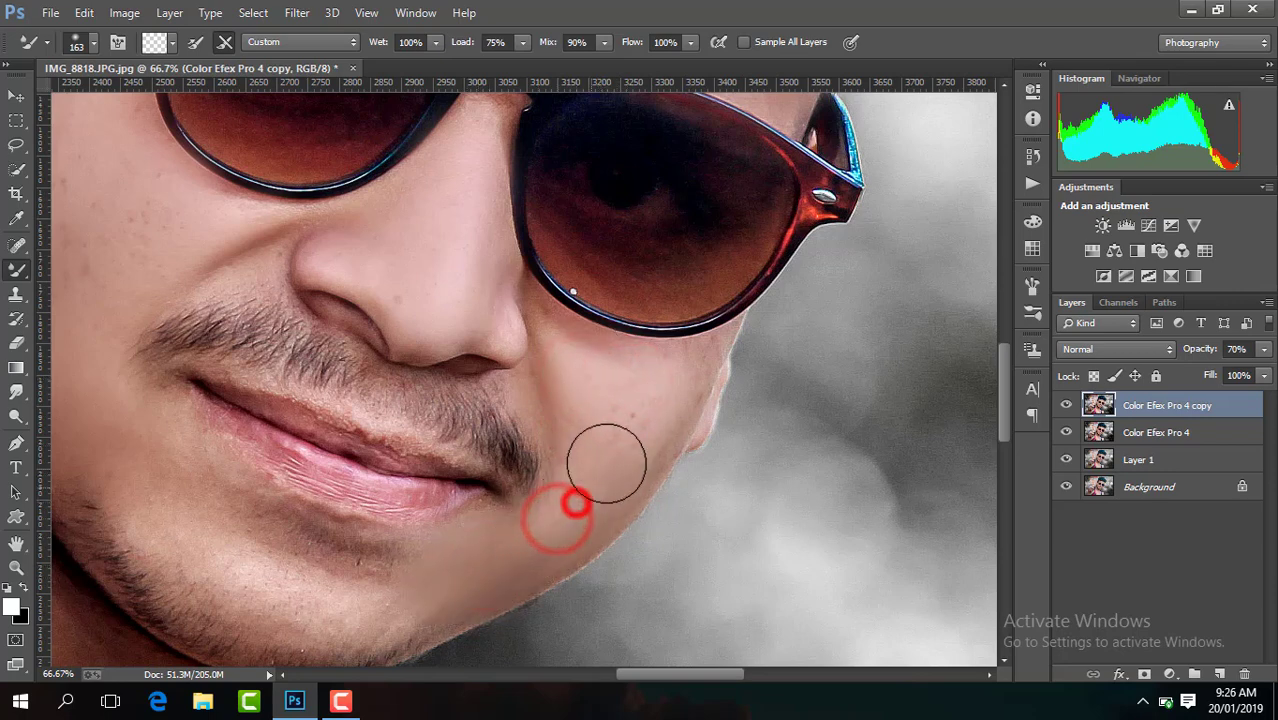
Step: Smooth the chin, the lip corner and the cheek beside it
{"action": "left_click", "coordinate": [380, 601]}
{"action": "left_click", "coordinate": [272, 587]}
{"action": "left_click", "coordinate": [177, 462]}
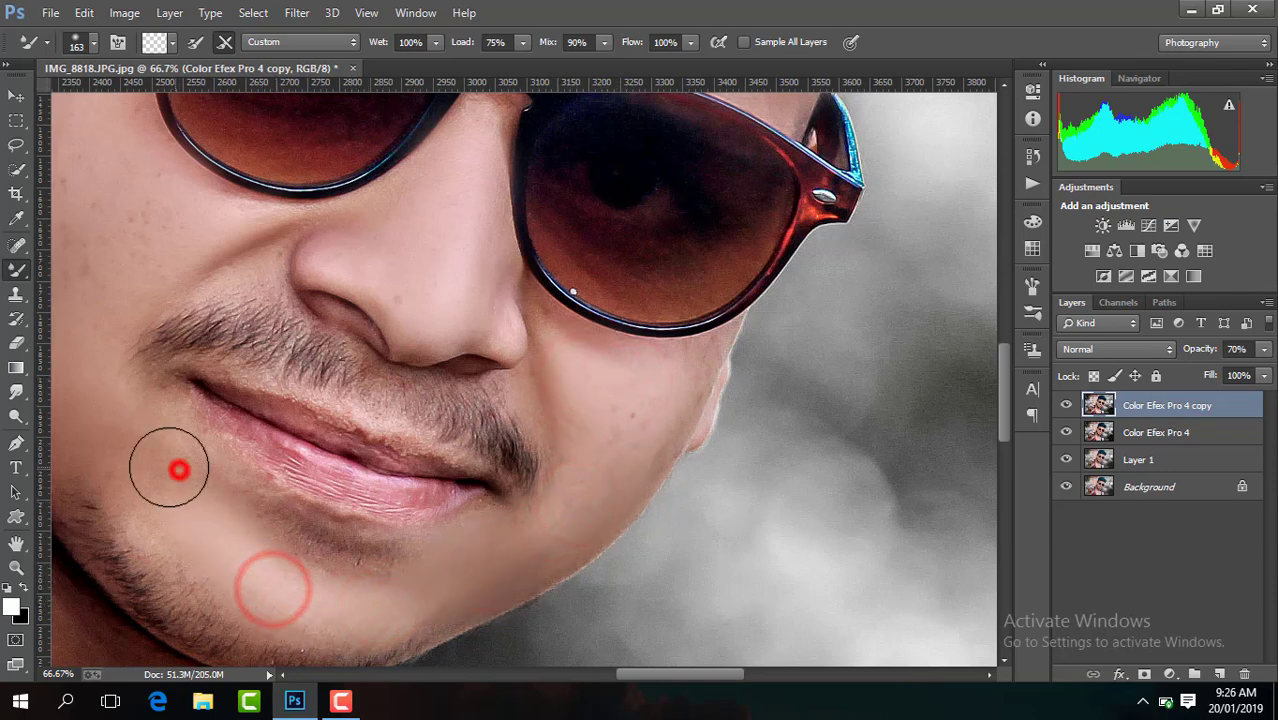
{"action": "left_click", "coordinate": [257, 555]}
{"action": "left_click", "coordinate": [348, 605]}
{"action": "left_click", "coordinate": [448, 585]}
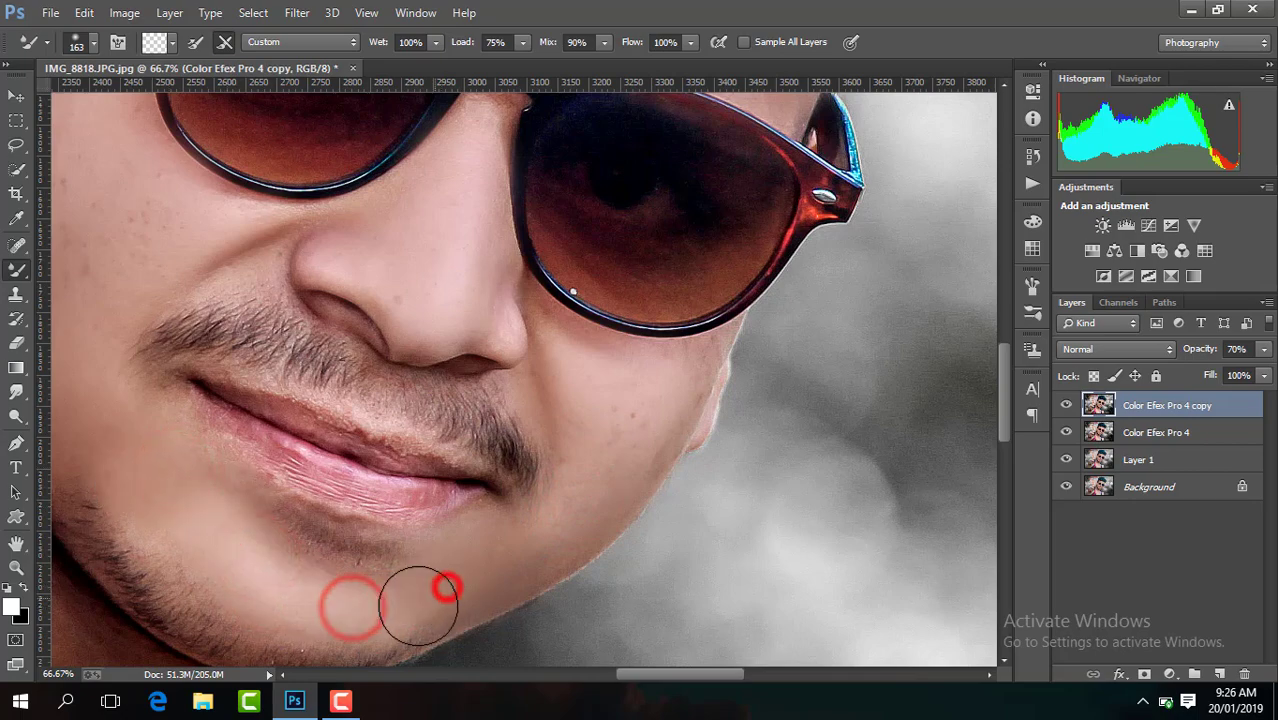
{"action": "left_click_drag", "start_coordinate": [716, 672], "coordinate": [690, 672]}
{"action": "left_click", "coordinate": [302, 423]}
{"action": "left_click", "coordinate": [333, 456]}
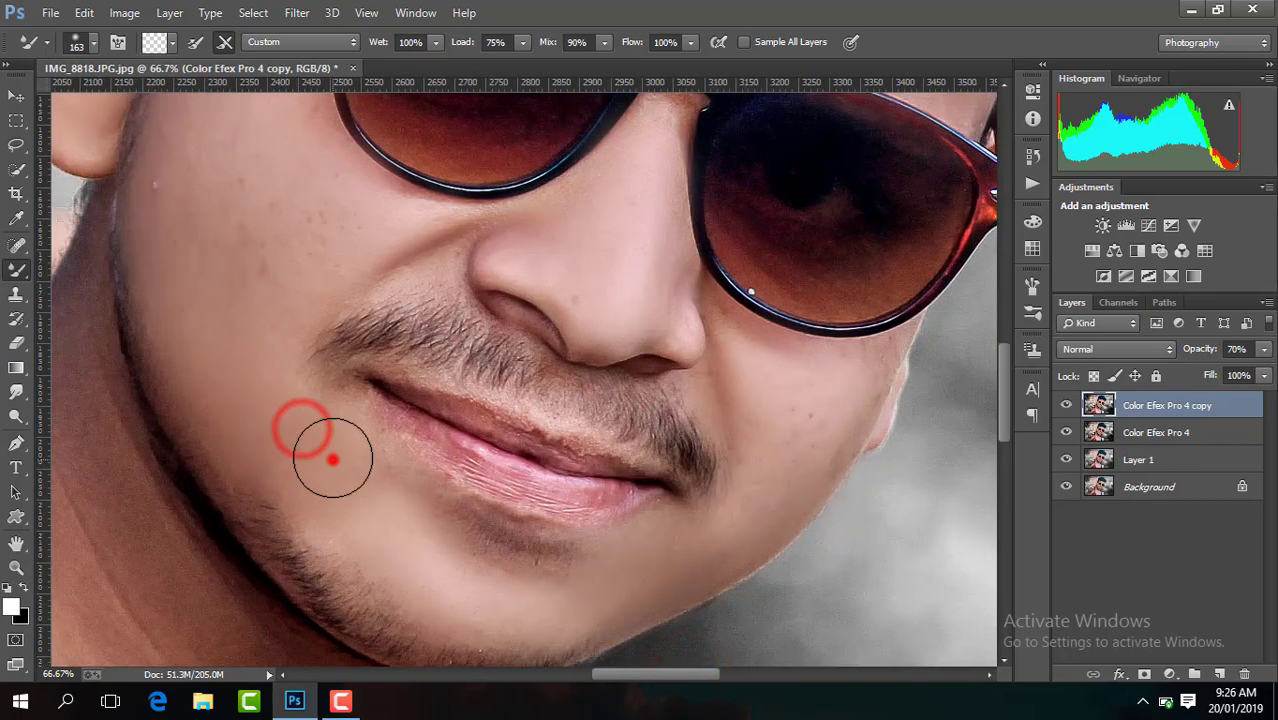
{"action": "left_click", "coordinate": [93, 42]}
Step: Smooth the skin beside the nose and across the cheek with a 114 px Mixer Brush
{"action": "left_click_drag", "start_coordinate": [177, 104], "coordinate": [157, 104]}
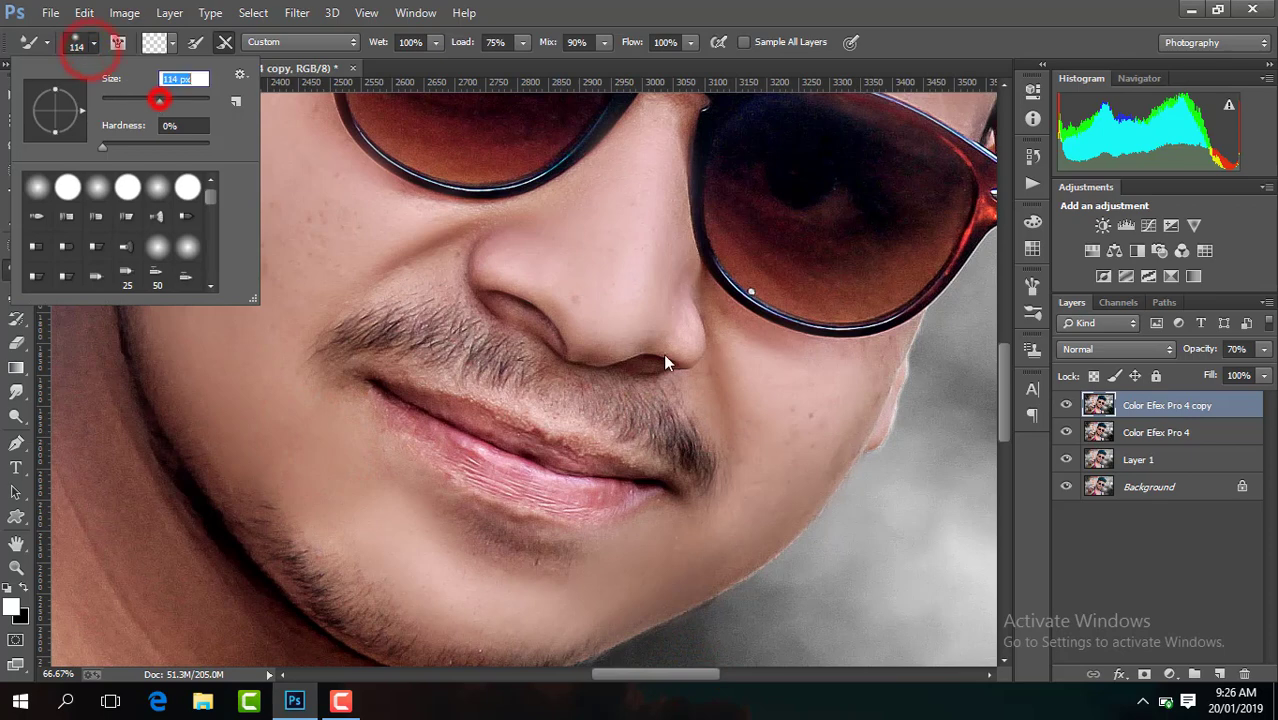
{"action": "left_click", "coordinate": [765, 364]}
{"action": "left_click", "coordinate": [699, 301]}
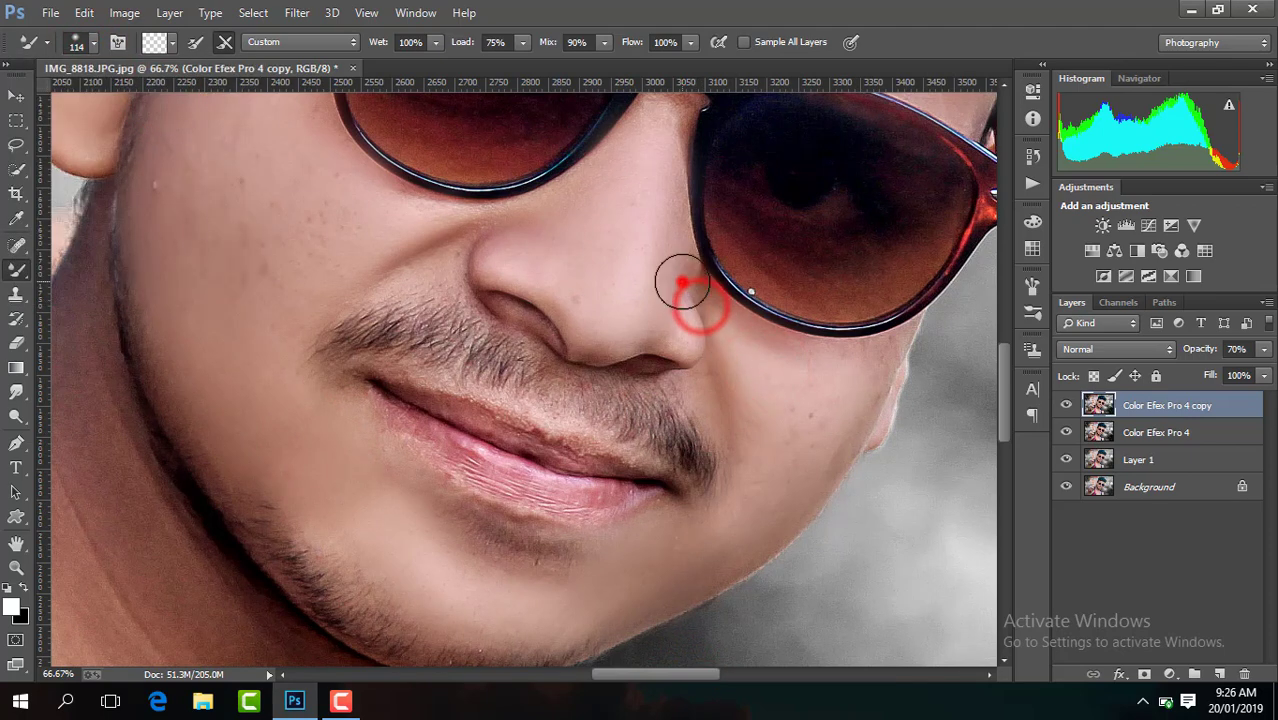
{"action": "left_click", "coordinate": [681, 281]}
{"action": "left_click", "coordinate": [795, 376]}
{"action": "left_click", "coordinate": [737, 418]}
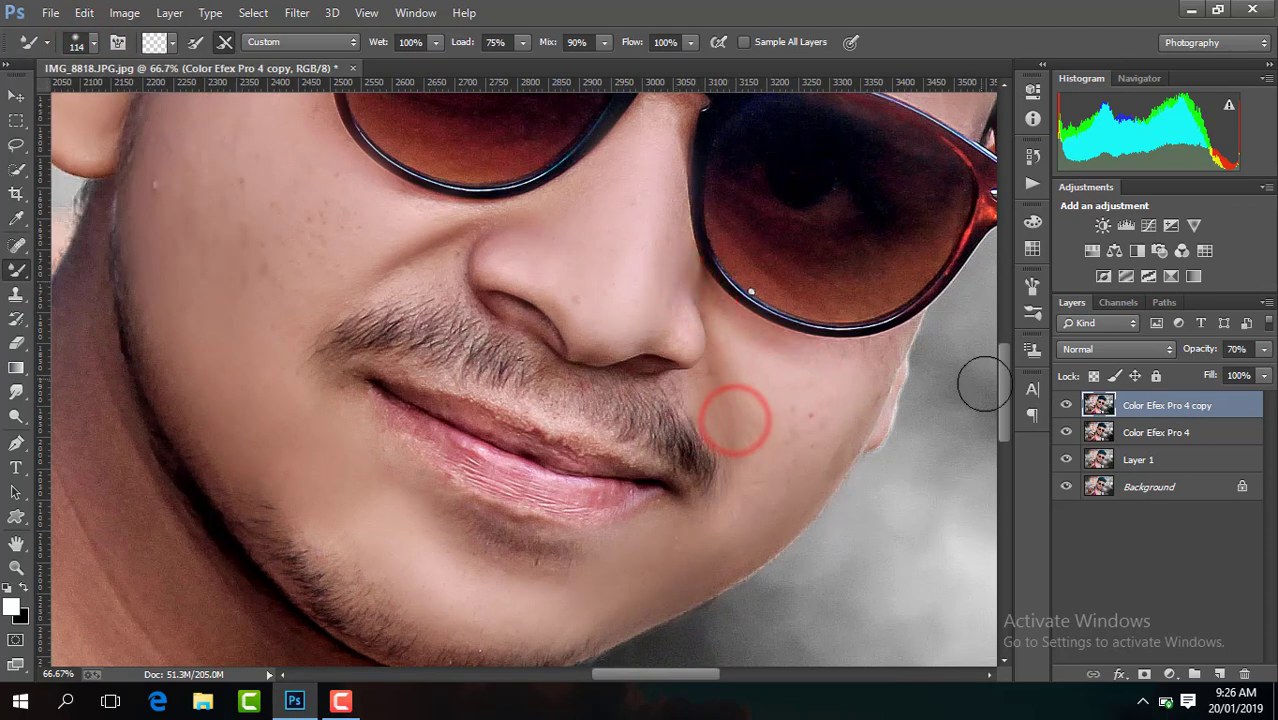
{"action": "left_click_drag", "start_coordinate": [1004, 393], "coordinate": [1012, 422]}
{"action": "key", "text": "ctrl+minus"}
{"action": "key", "text": "ctrl+minus"}
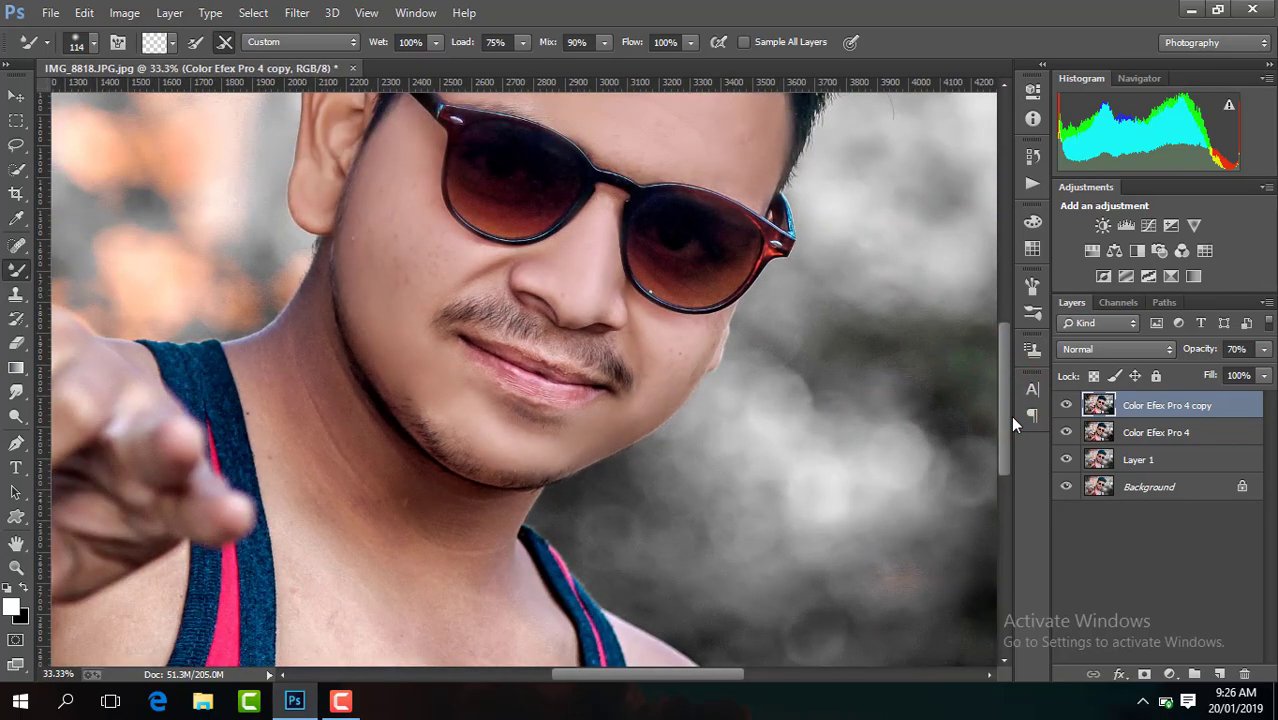
Step: Enlarge the Mixer Brush to 261 px and smooth the neck skin up toward the jaw
{"action": "left_click", "coordinate": [93, 42]}
{"action": "mouse_move", "coordinate": [158, 102]}
{"action": "left_mouse_down"}
{"action": "mouse_move", "coordinate": [195, 101]}
{"action": "mouse_move", "coordinate": [174, 101]}
{"action": "left_mouse_up"}
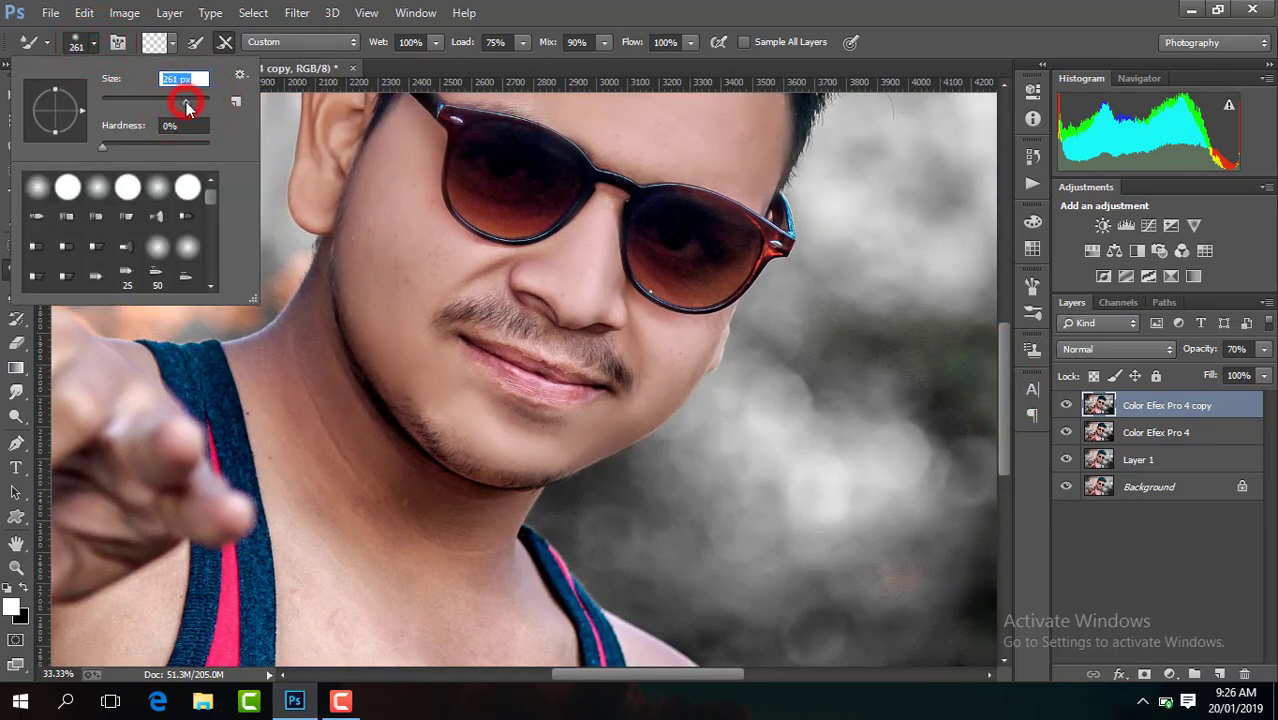
{"action": "key", "text": "Return"}
{"action": "key", "text": "ctrl+plus"}
{"action": "left_click_drag", "start_coordinate": [652, 679], "coordinate": [620, 679]}
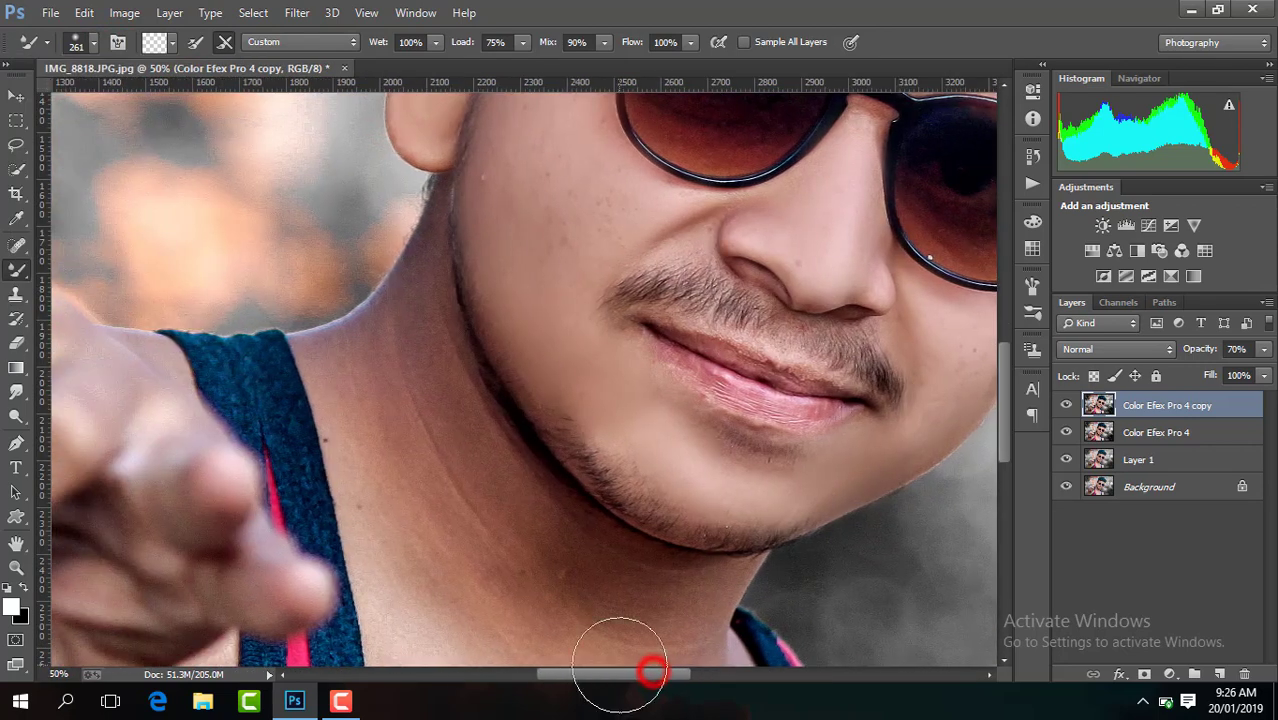
{"action": "left_click", "coordinate": [456, 491]}
{"action": "left_click", "coordinate": [421, 364]}
{"action": "left_click_drag", "start_coordinate": [408, 376], "coordinate": [402, 456]}
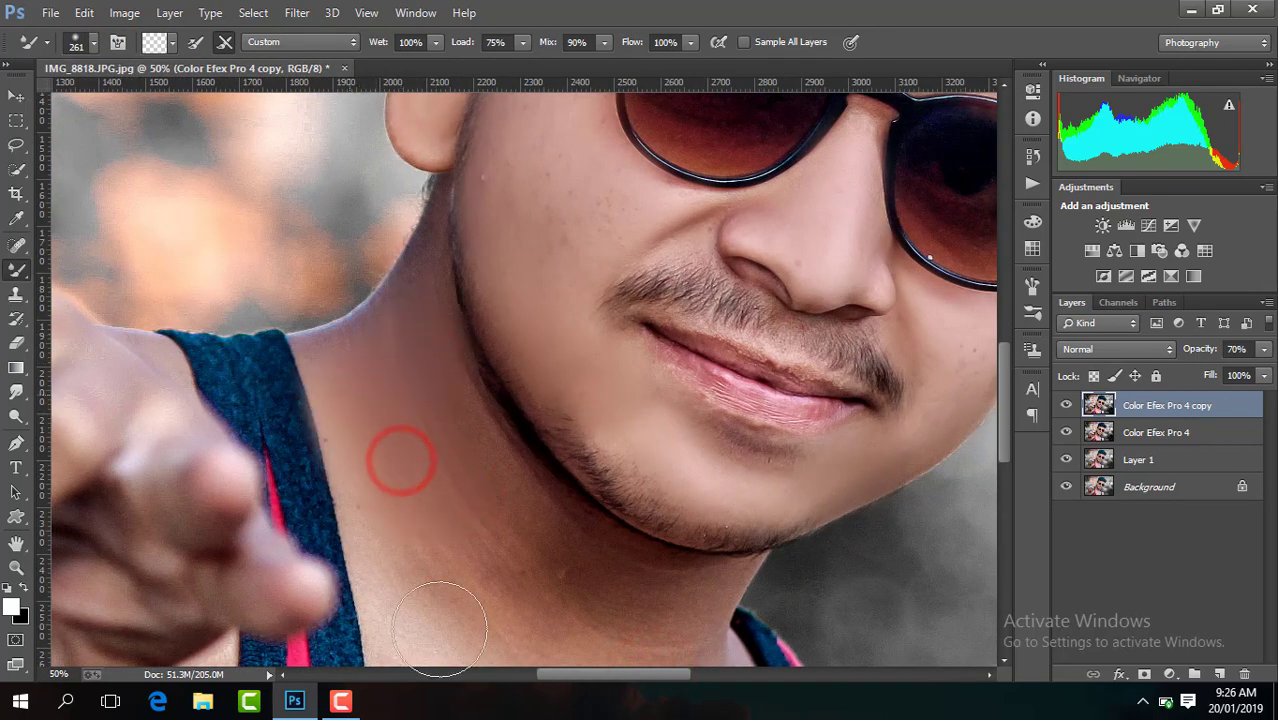
{"action": "mouse_move", "coordinate": [439, 625]}
{"action": "left_mouse_down"}
{"action": "mouse_move", "coordinate": [516, 620]}
{"action": "mouse_move", "coordinate": [516, 536]}
{"action": "left_mouse_up"}
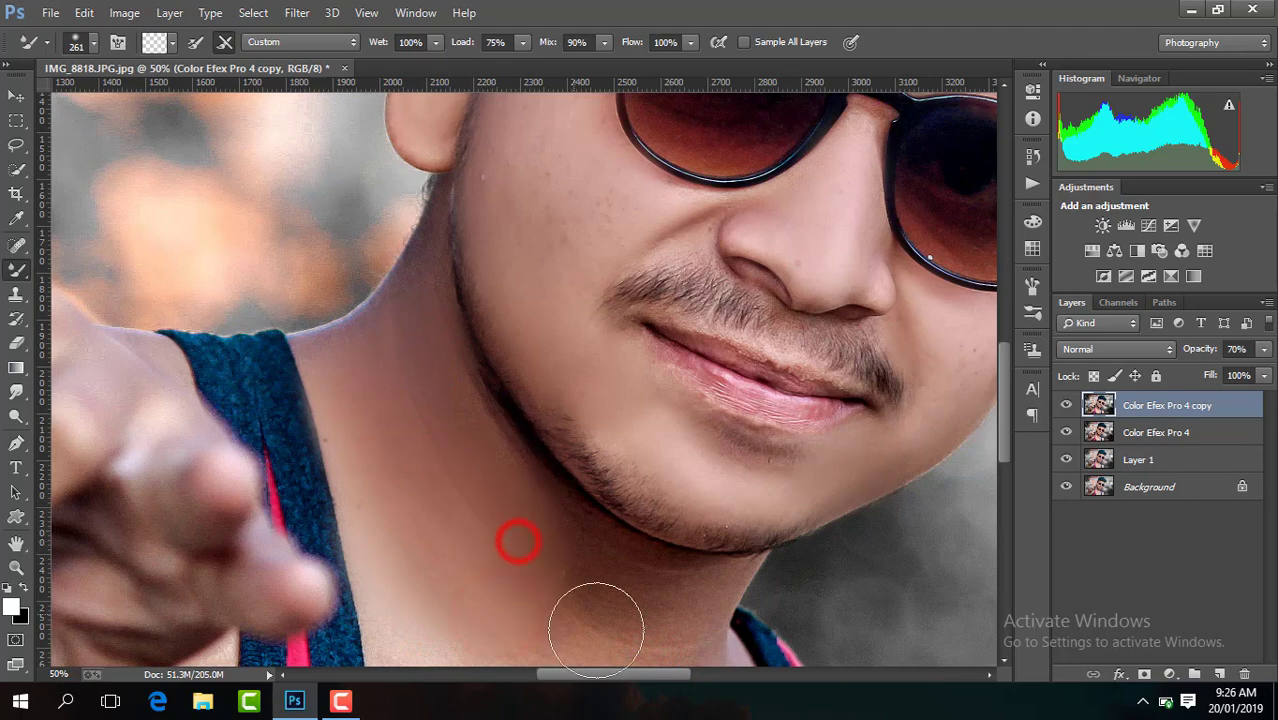
{"action": "left_click_drag", "start_coordinate": [599, 622], "coordinate": [681, 609]}
Step: Smooth the base of the neck, collarbone and chest skin, then zoom out to 12.5%
{"action": "left_click_drag", "start_coordinate": [1002, 365], "coordinate": [1003, 410]}
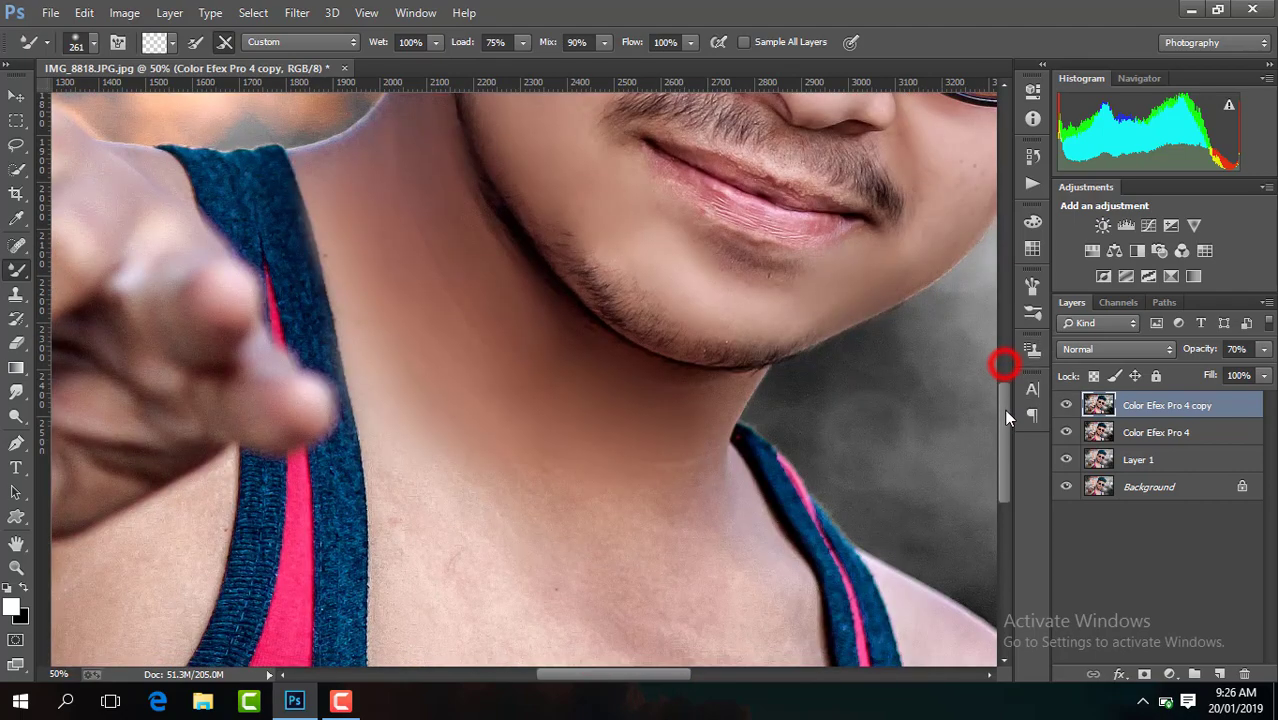
{"action": "left_click_drag", "start_coordinate": [670, 462], "coordinate": [730, 540]}
{"action": "left_click", "coordinate": [730, 540]}
{"action": "left_click_drag", "start_coordinate": [562, 571], "coordinate": [428, 491]}
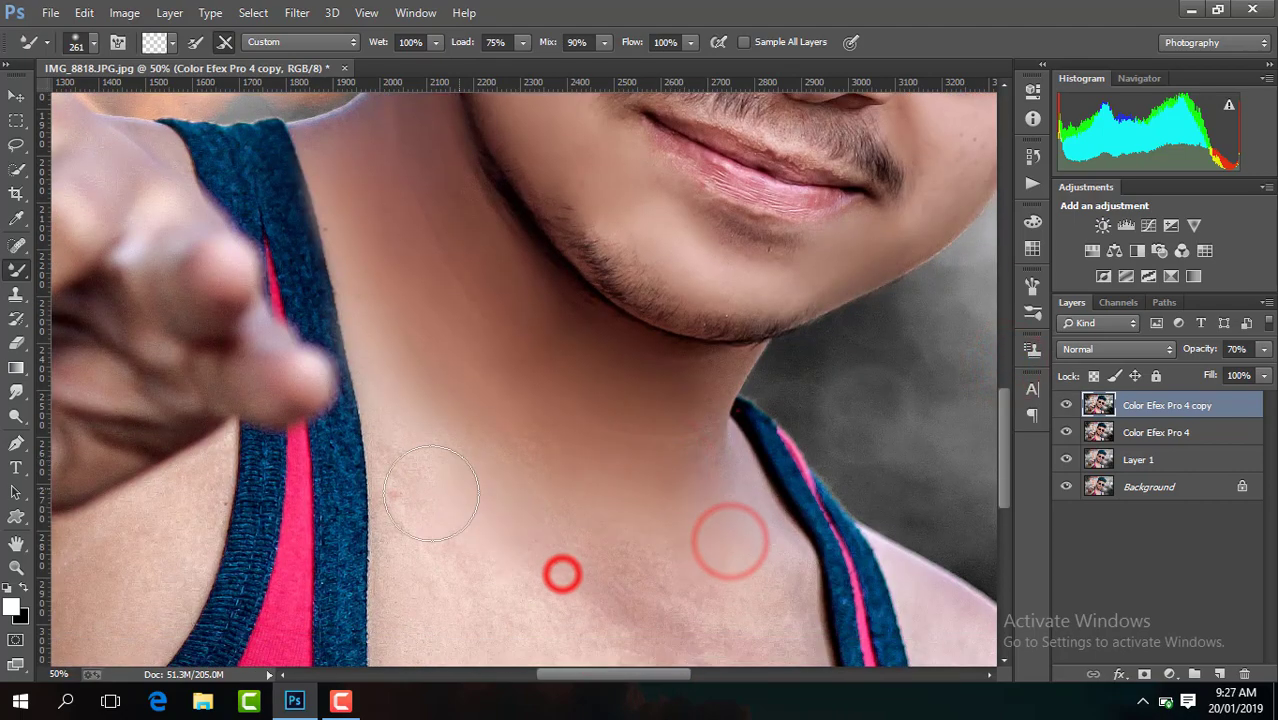
{"action": "left_click_drag", "start_coordinate": [462, 573], "coordinate": [672, 626]}
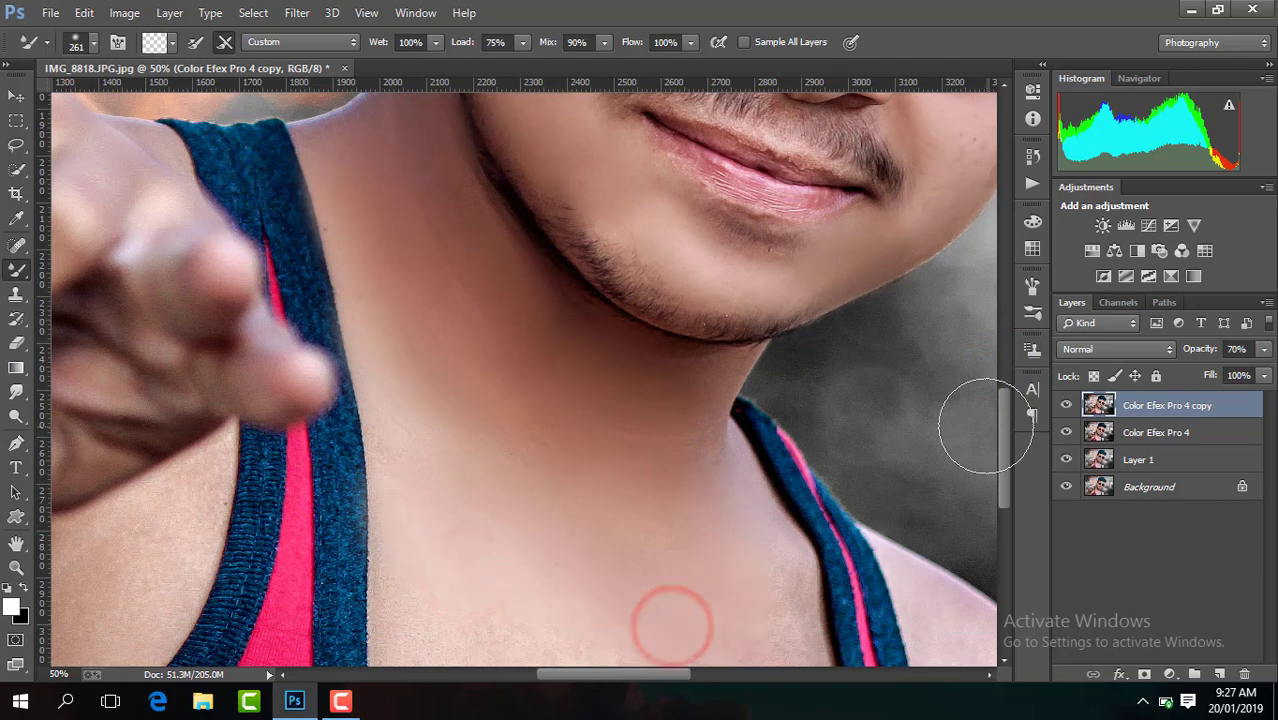
{"action": "left_click_drag", "start_coordinate": [1003, 430], "coordinate": [1003, 470]}
{"action": "left_click_drag", "start_coordinate": [735, 510], "coordinate": [733, 505]}
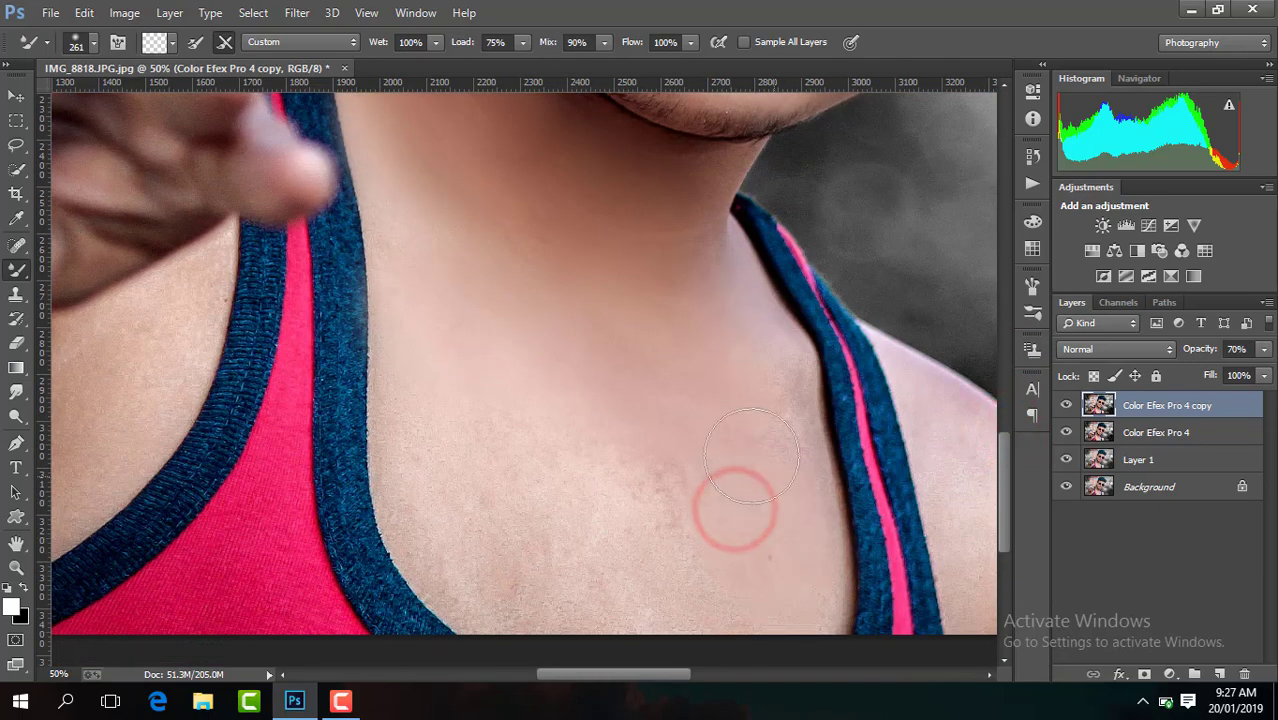
{"action": "mouse_move", "coordinate": [474, 545]}
{"action": "left_mouse_down"}
{"action": "mouse_move", "coordinate": [428, 542]}
{"action": "mouse_move", "coordinate": [522, 385]}
{"action": "mouse_move", "coordinate": [588, 427]}
{"action": "left_mouse_up"}
{"action": "key", "text": "ctrl+minus"}
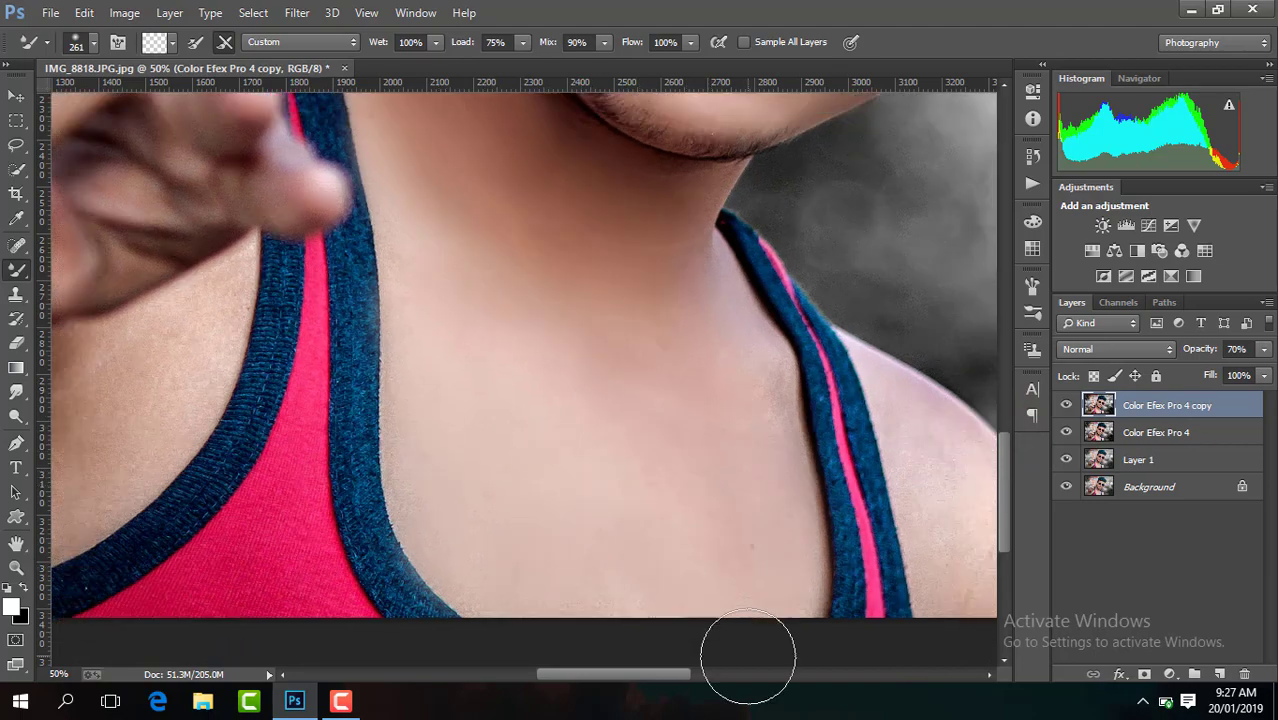
{"action": "key", "text": "ctrl+minus"}
{"action": "key", "text": "ctrl+minus"}
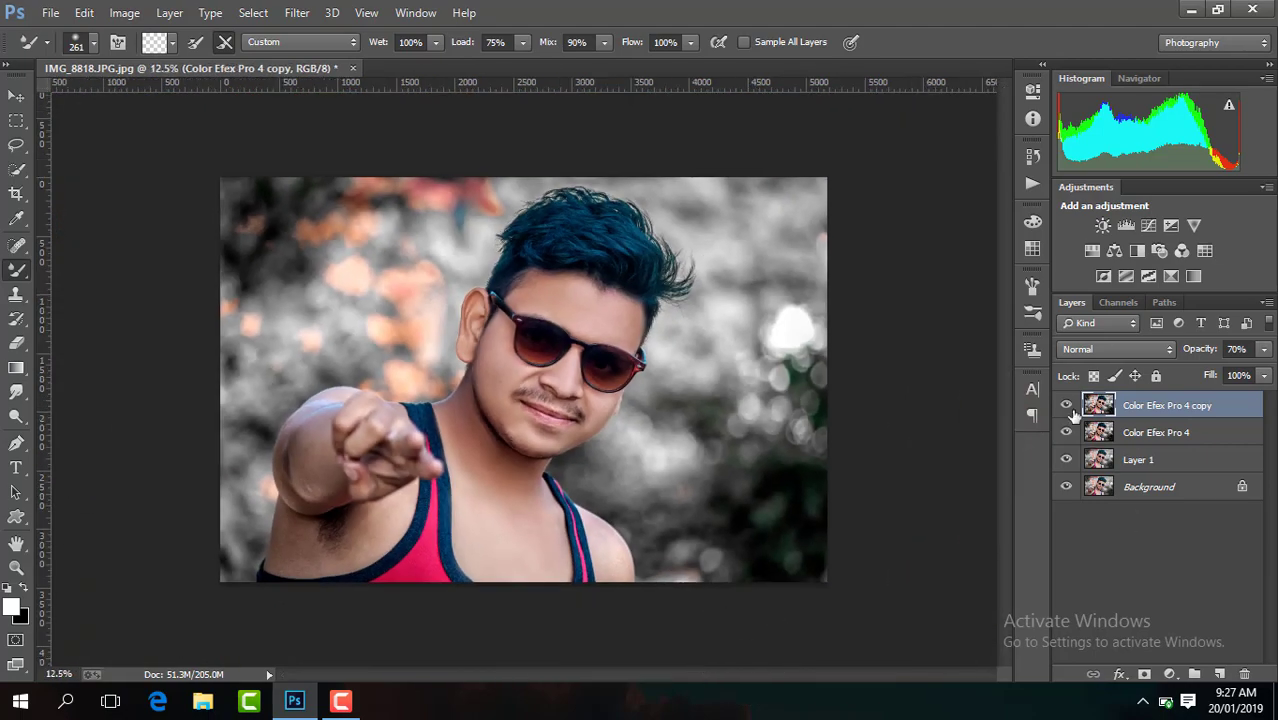
Step: Compare the Color Efex Pro 4 copy on and off, then Merge Visible into Layer 1
{"action": "left_click", "coordinate": [1063, 404]}
{"action": "left_click", "coordinate": [1064, 404]}
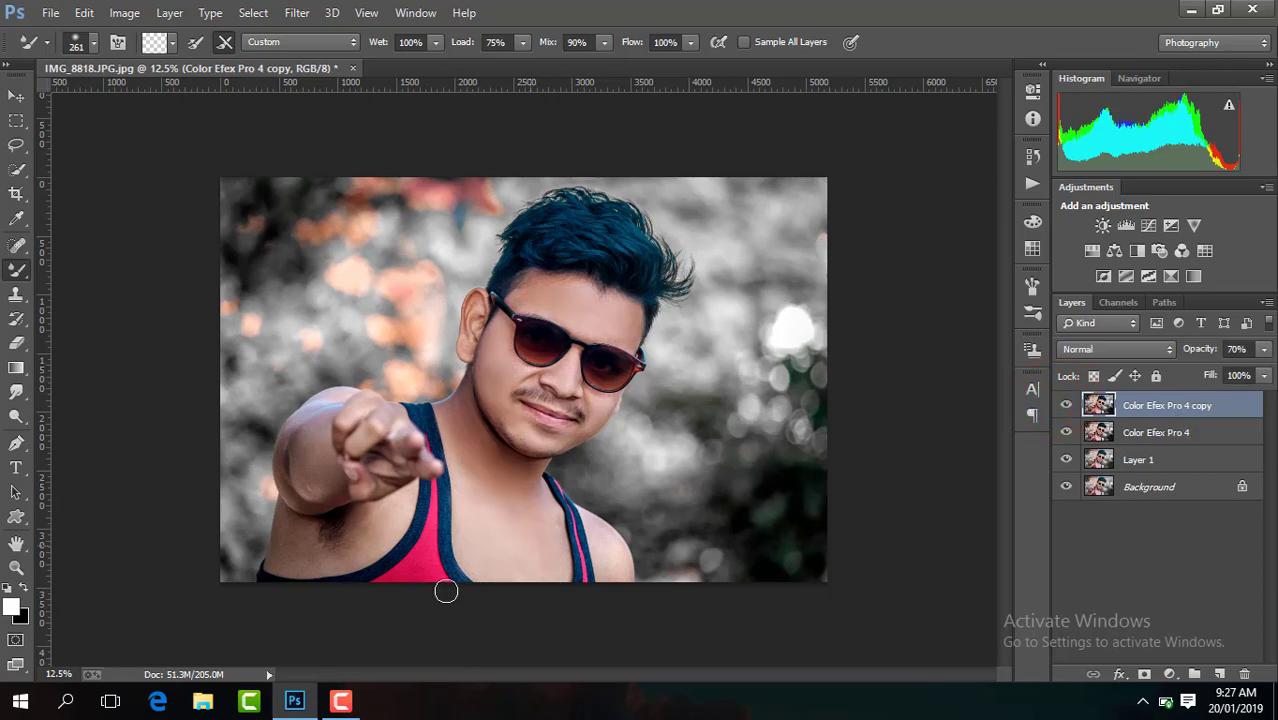
{"action": "right_click", "coordinate": [1082, 405]}
{"action": "left_click", "coordinate": [845, 554]}
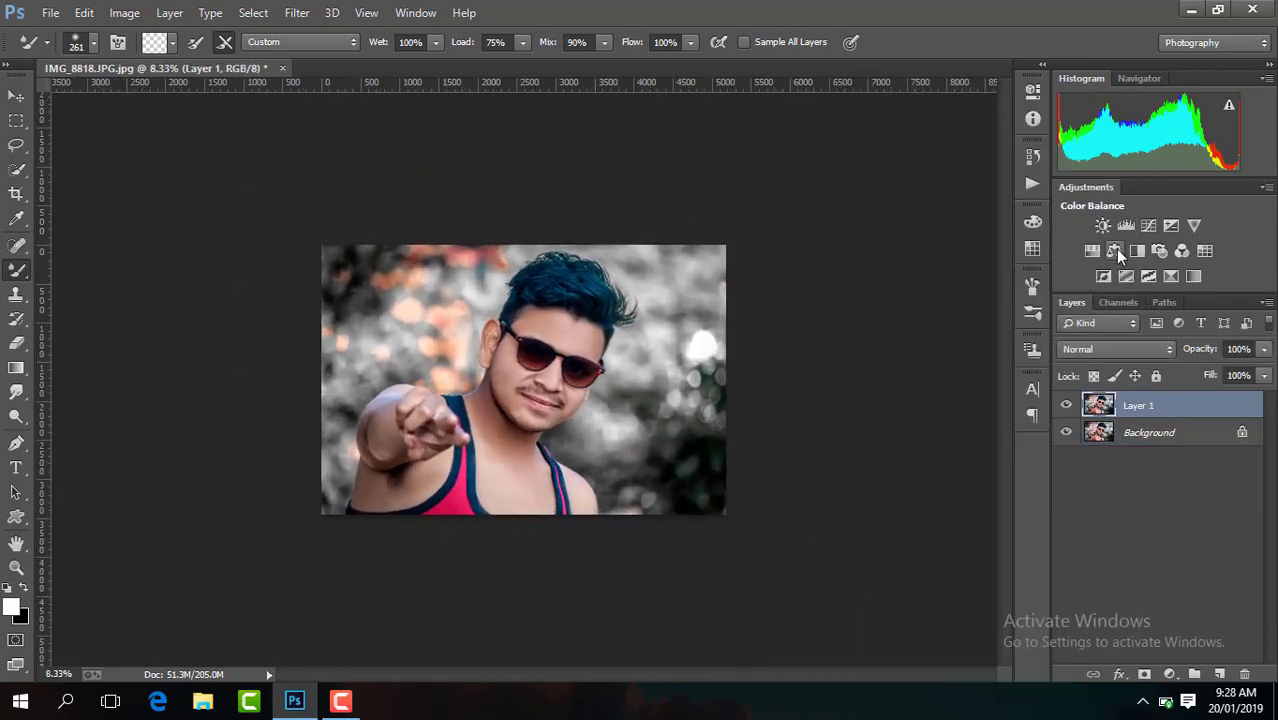
Step: Add a Color Balance layer nudging midtones toward red and a Brightness/Contrast layer raising contrast
{"action": "left_click", "coordinate": [1115, 251]}
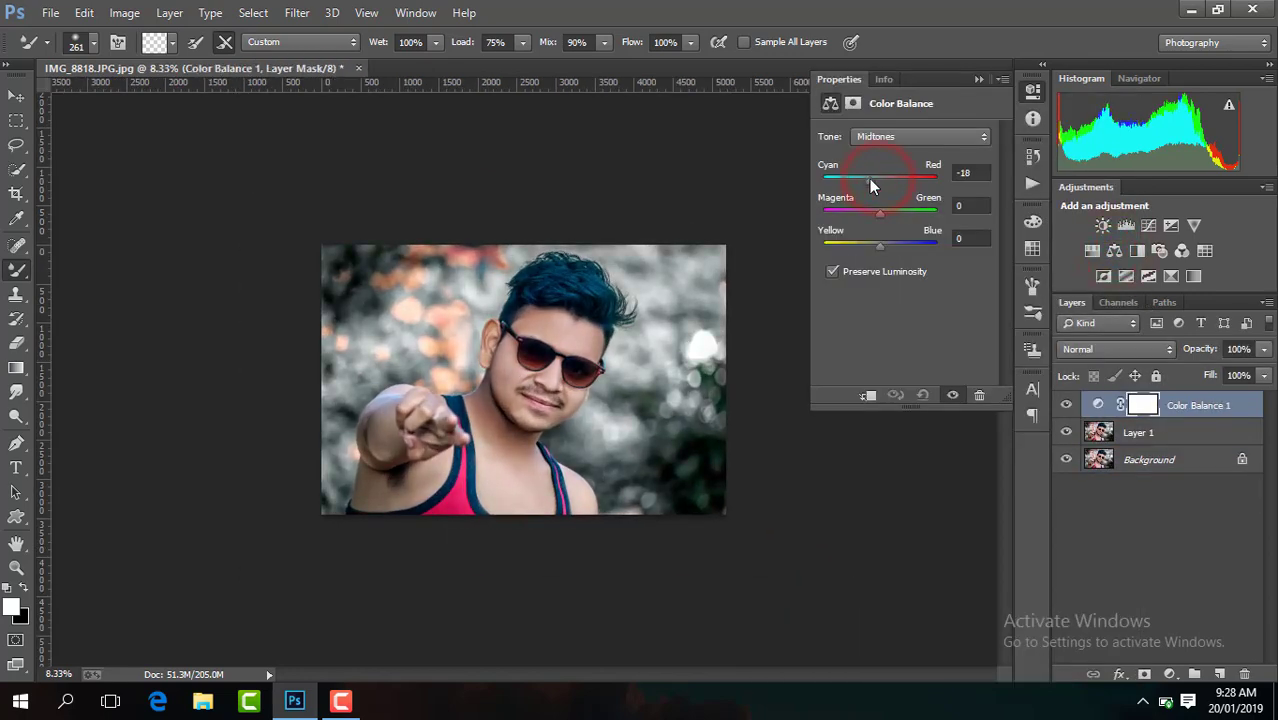
{"action": "left_click_drag", "start_coordinate": [869, 182], "coordinate": [874, 186]}
{"action": "left_click", "coordinate": [979, 79]}
{"action": "left_click", "coordinate": [1169, 674]}
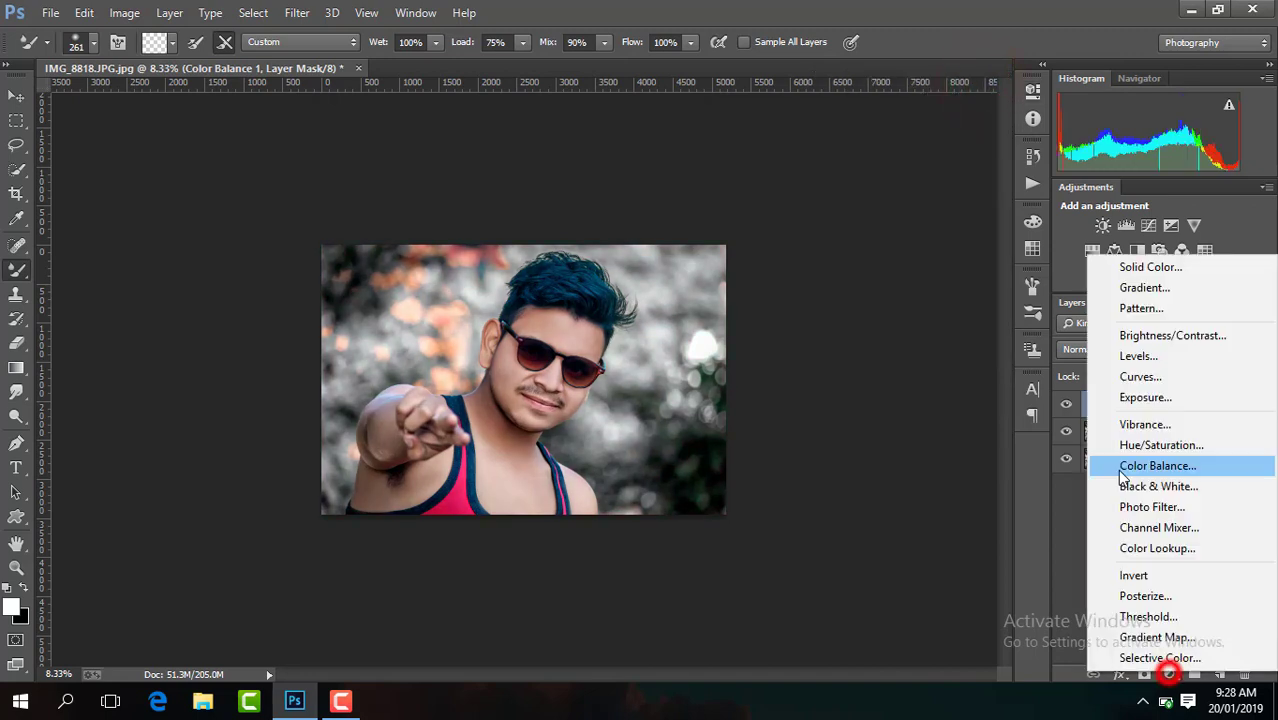
{"action": "left_click", "coordinate": [1158, 334]}
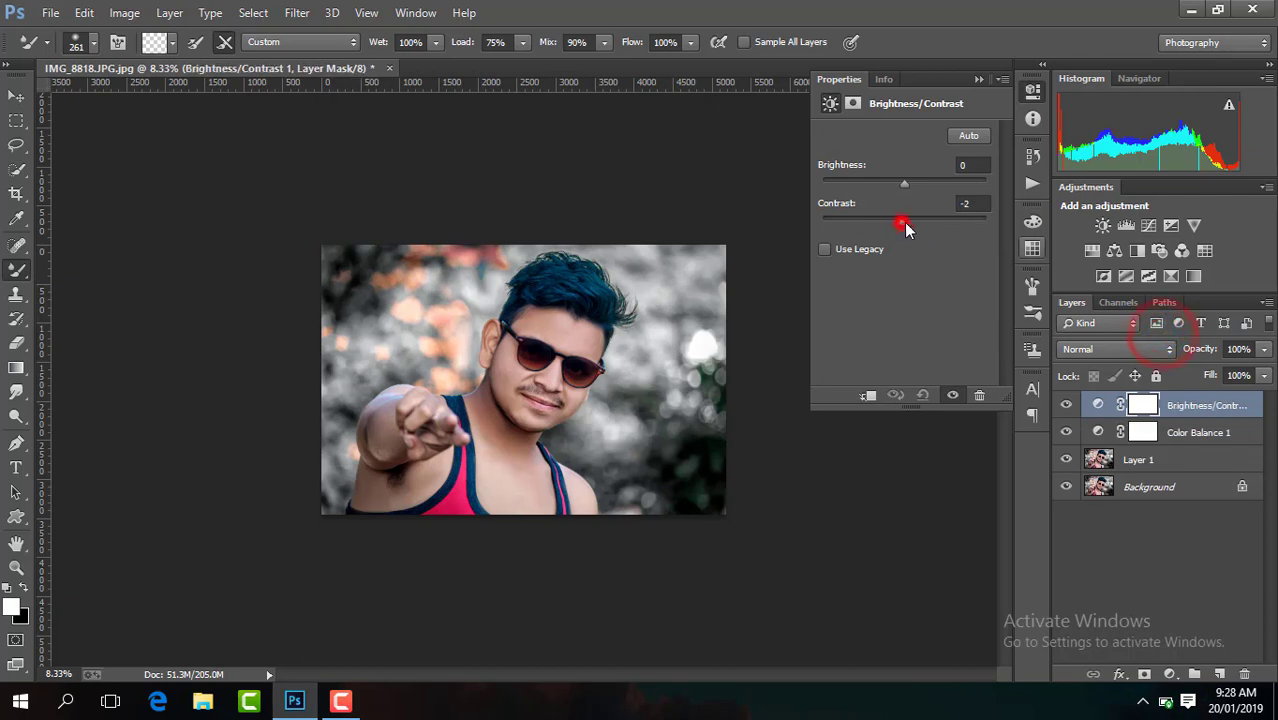
{"action": "left_click_drag", "start_coordinate": [904, 222], "coordinate": [918, 224]}
{"action": "left_click", "coordinate": [975, 80]}
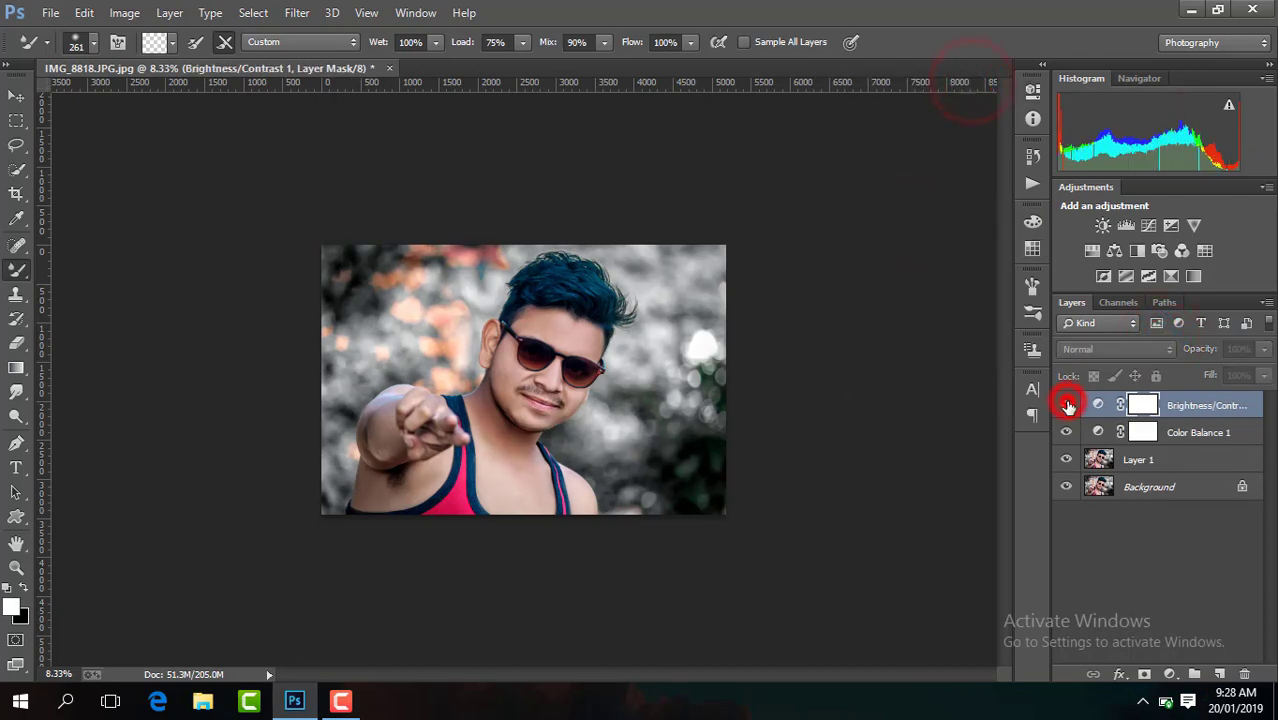
Step: Add a Selective Color adjustment layer set to the Reds range
{"action": "left_click", "coordinate": [1169, 674]}
{"action": "left_click", "coordinate": [1155, 654]}
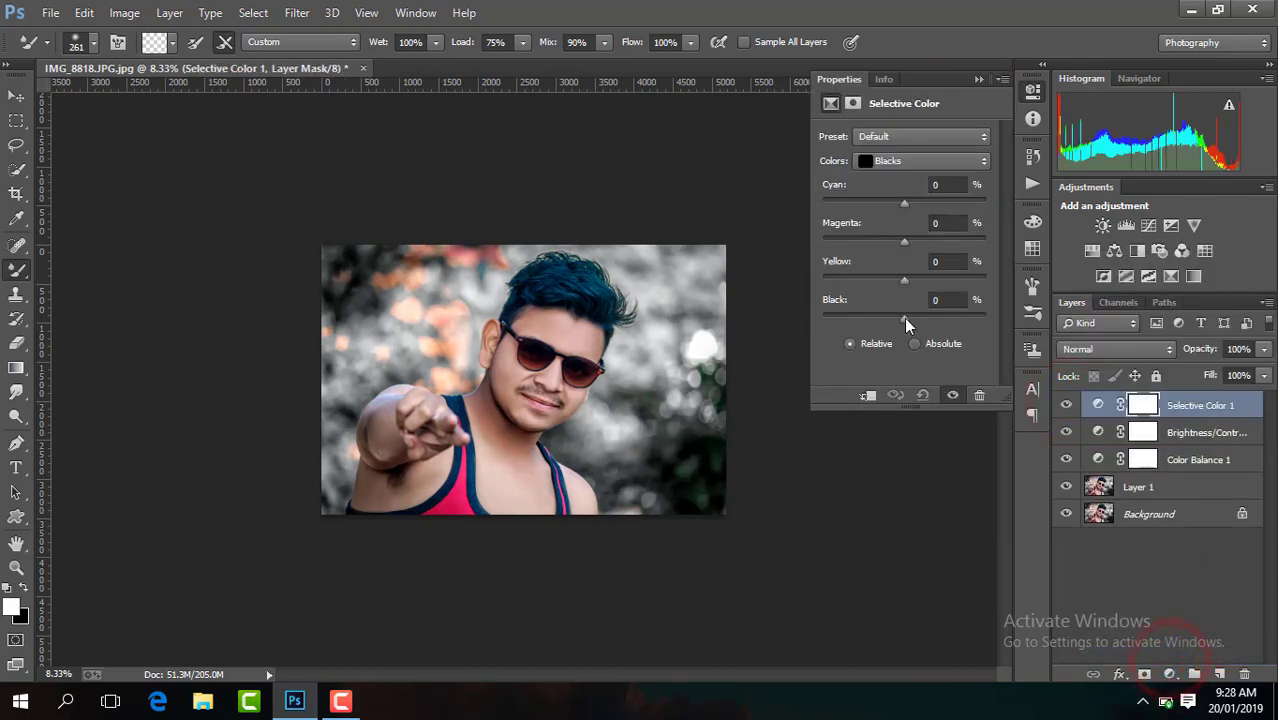
{"action": "left_click", "coordinate": [900, 161]}
{"action": "left_click", "coordinate": [902, 177]}
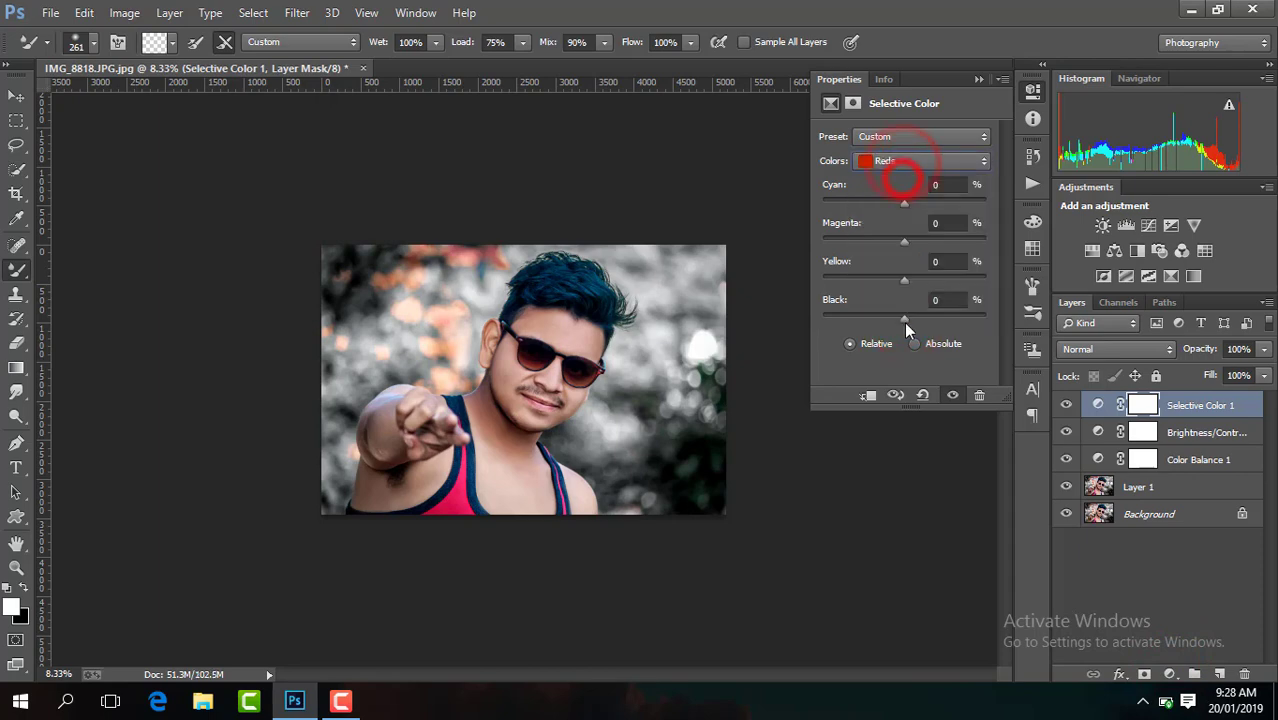
{"action": "left_click", "coordinate": [976, 79]}
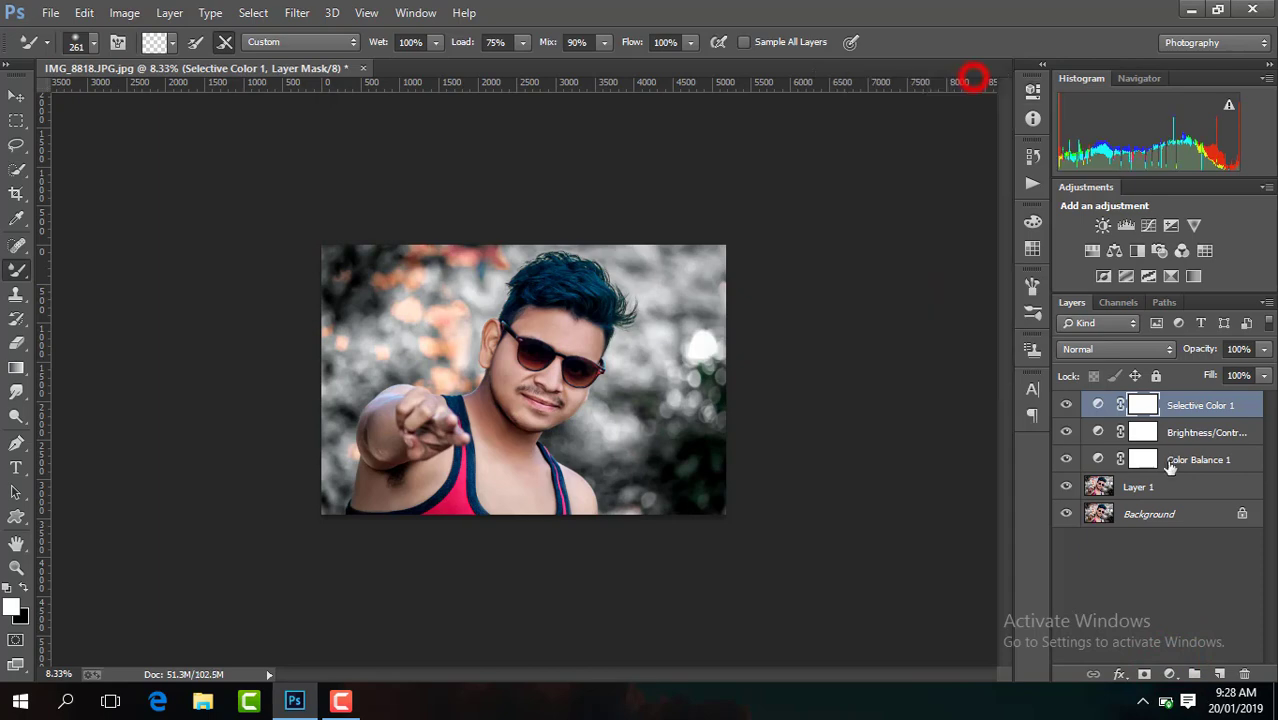
Step: Compare the Selective Color layer, merge the adjustments, and make a fresh copy layer with Ctrl+J
{"action": "left_click", "coordinate": [1065, 405]}
{"action": "left_click", "coordinate": [1065, 405]}
{"action": "right_click", "coordinate": [1200, 432]}
{"action": "left_click", "coordinate": [928, 556]}
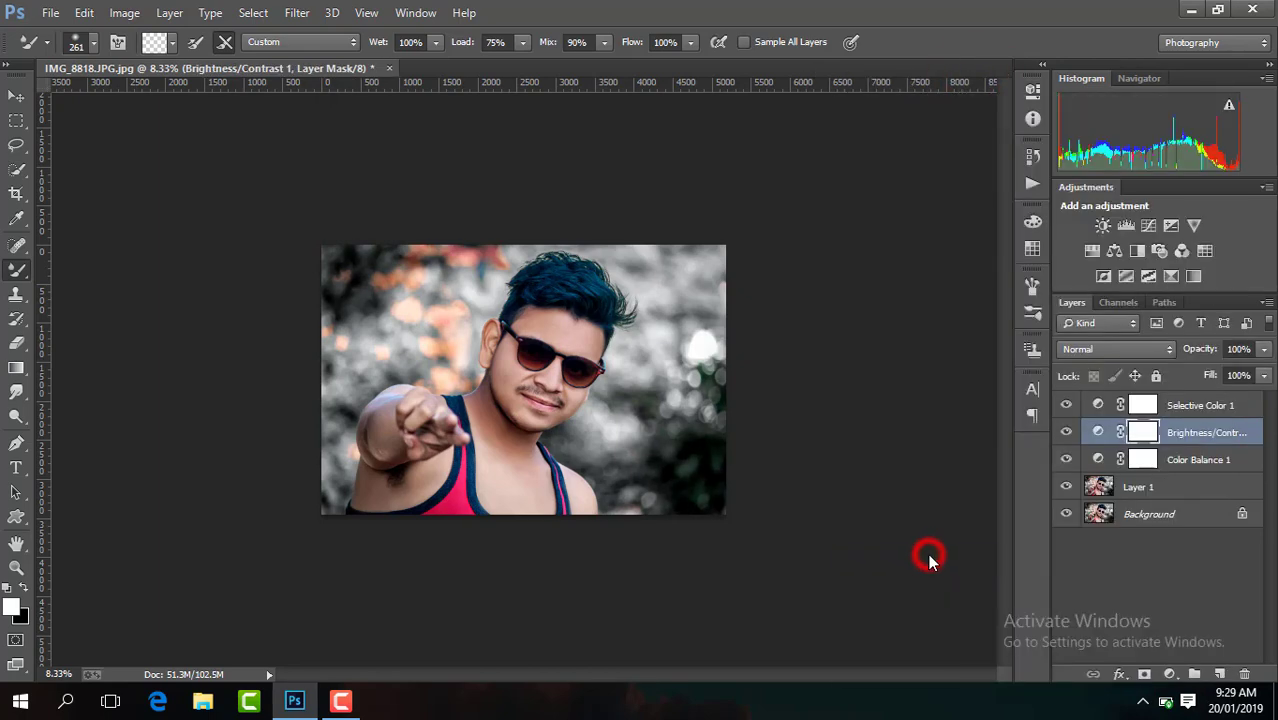
{"action": "key", "text": "ctrl+shift+e"}
{"action": "key", "text": "ctrl+j"}
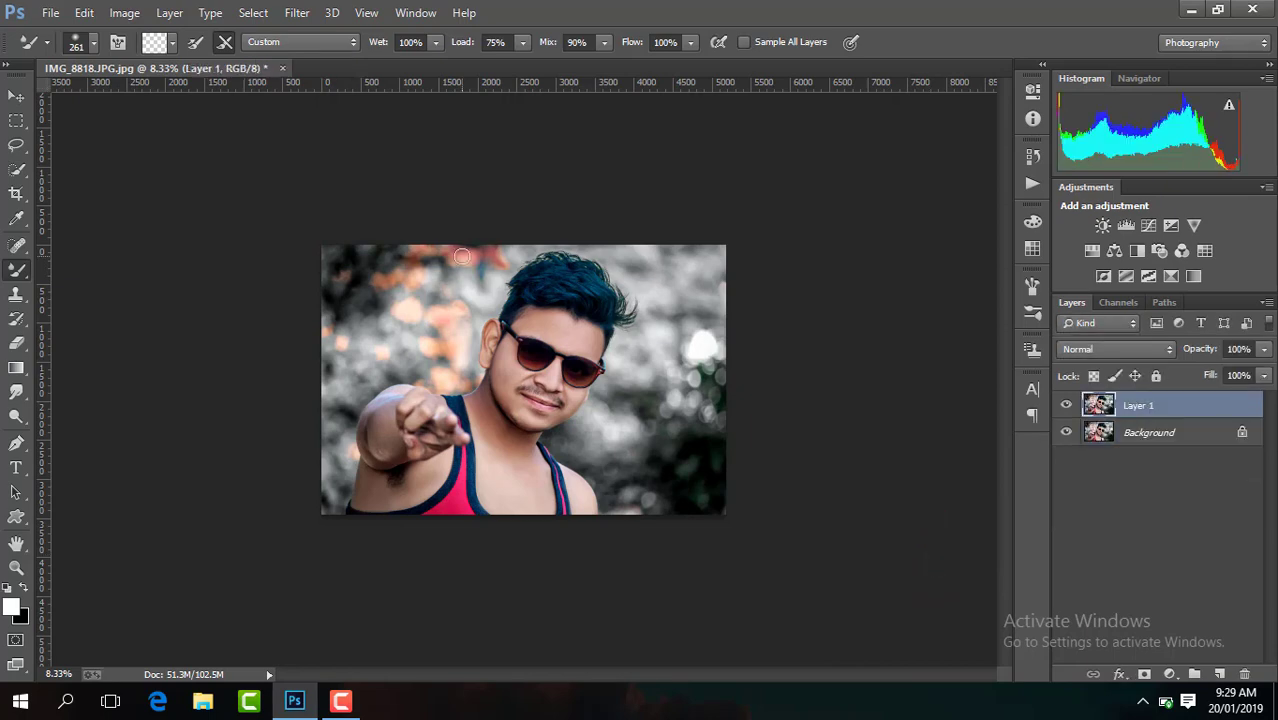
Step: In the Camera Raw Filter, set Temperature to +3 and Contrast to +23
{"action": "left_click", "coordinate": [296, 12]}
{"action": "left_click", "coordinate": [376, 120]}
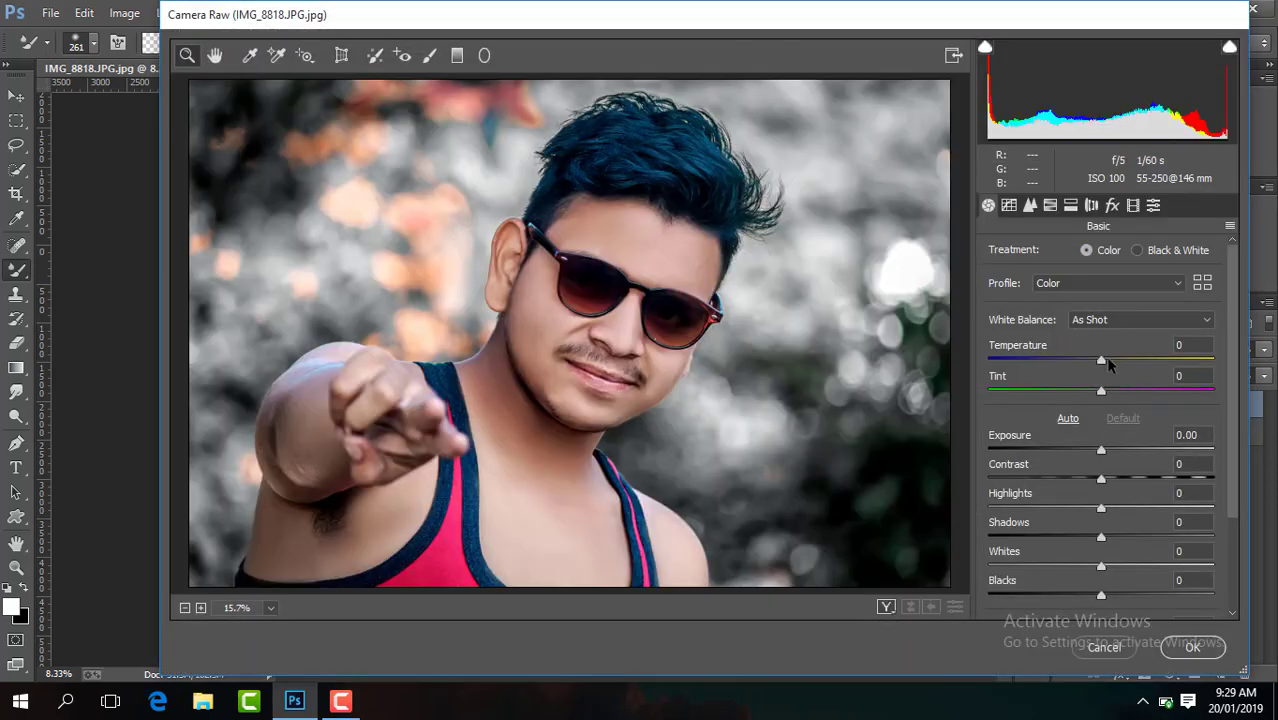
{"action": "left_click_drag", "start_coordinate": [1101, 363], "coordinate": [1104, 366]}
{"action": "left_click_drag", "start_coordinate": [1101, 479], "coordinate": [1126, 480]}
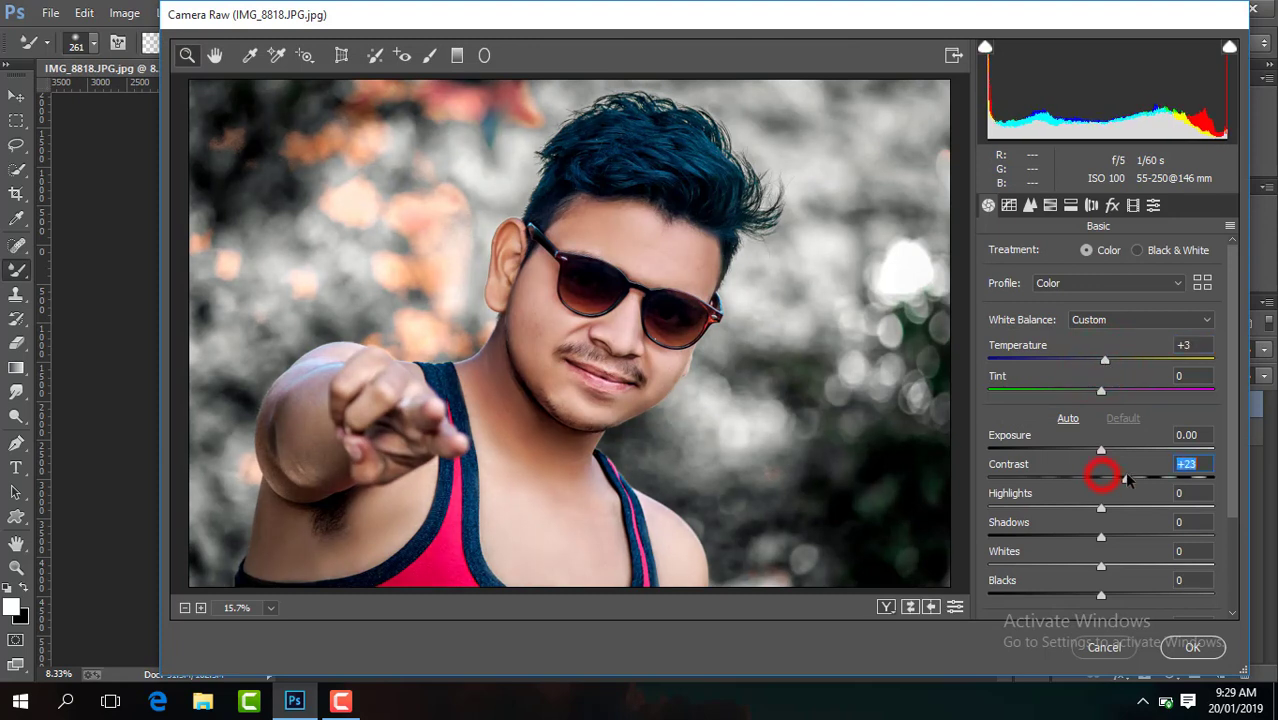
Step: In HSL, desaturate Yellows fully, set Blues saturation to -24, and Oranges luminance +10
{"action": "left_click", "coordinate": [1050, 205]}
{"action": "left_click", "coordinate": [1077, 253]}
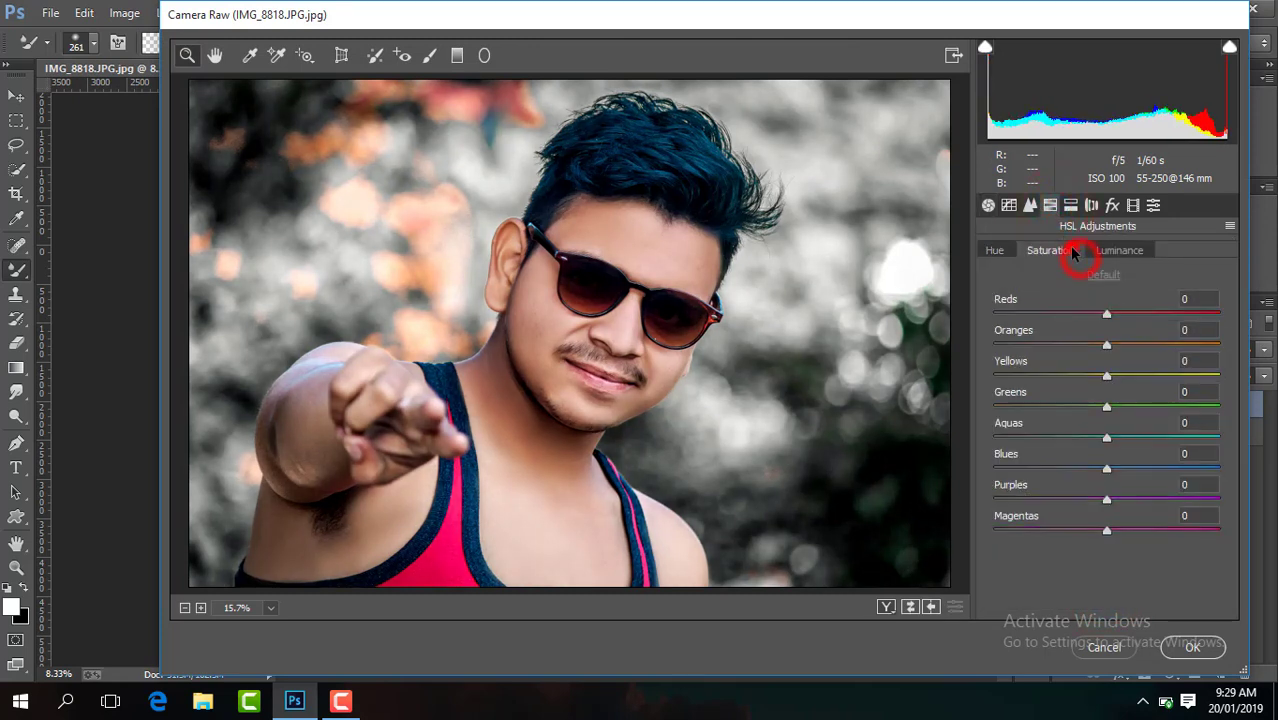
{"action": "left_click_drag", "start_coordinate": [1107, 376], "coordinate": [994, 376]}
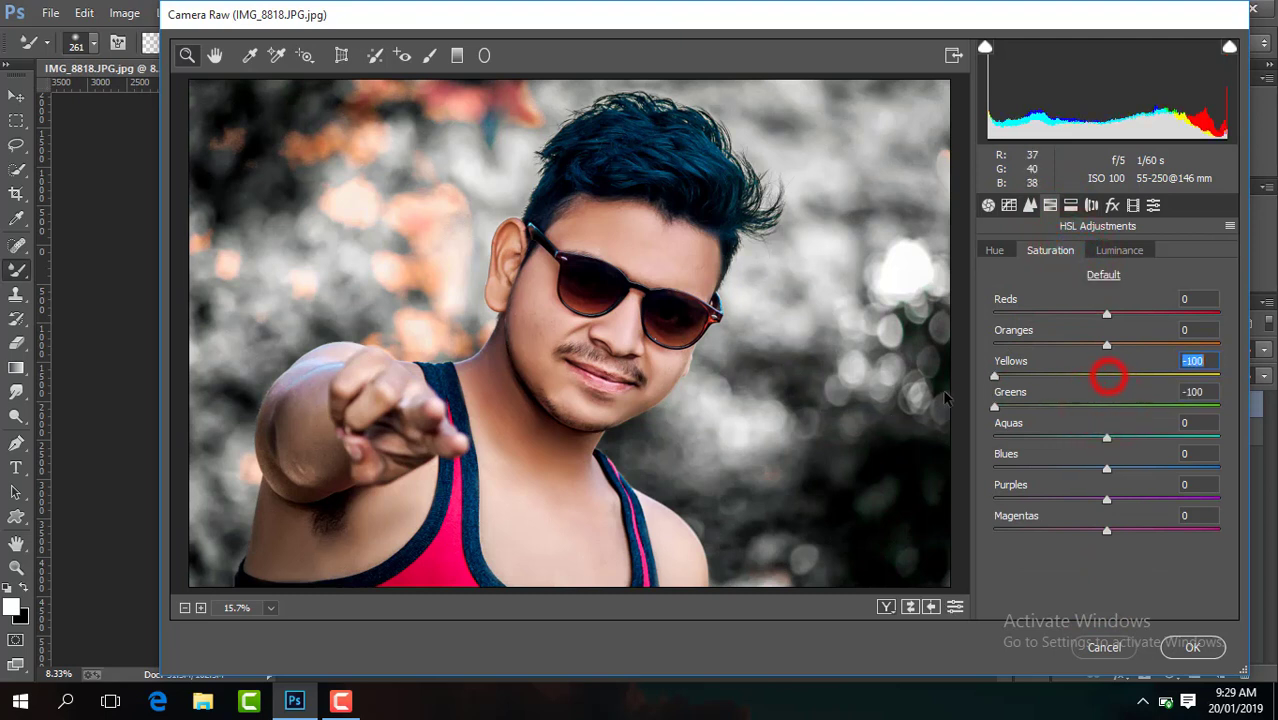
{"action": "left_click_drag", "start_coordinate": [1085, 471], "coordinate": [1080, 473]}
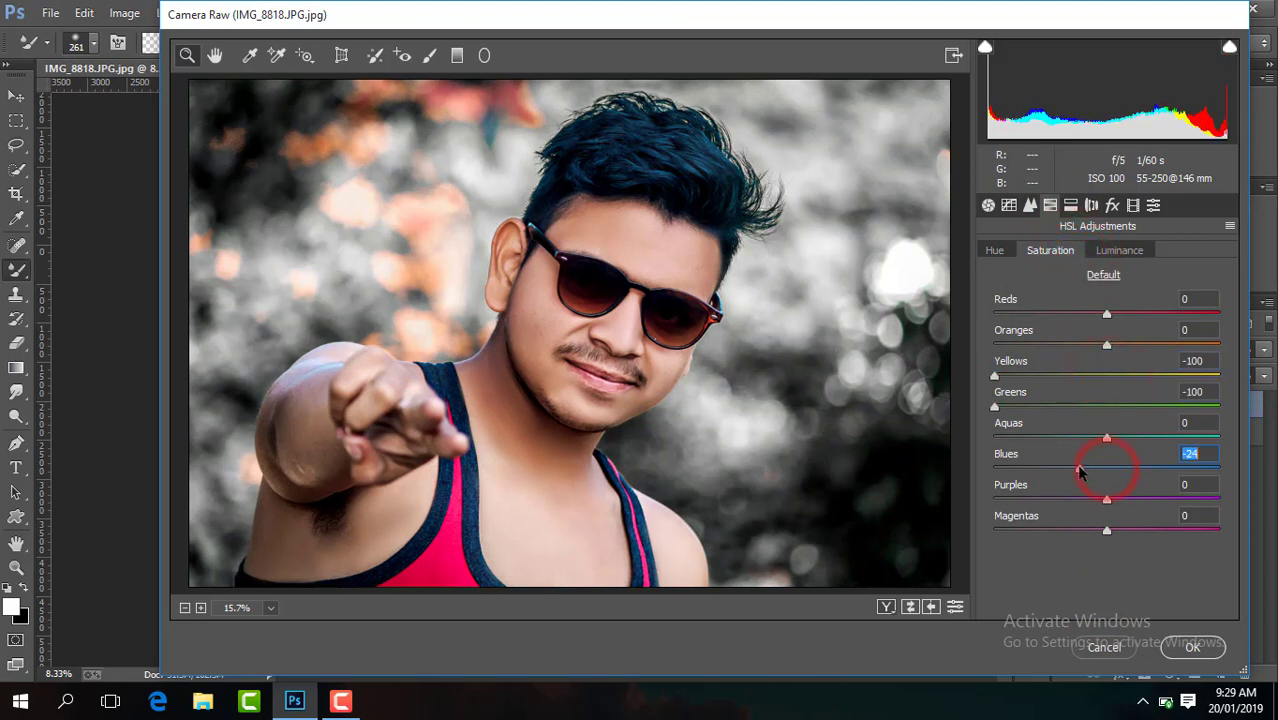
{"action": "left_click", "coordinate": [1124, 251]}
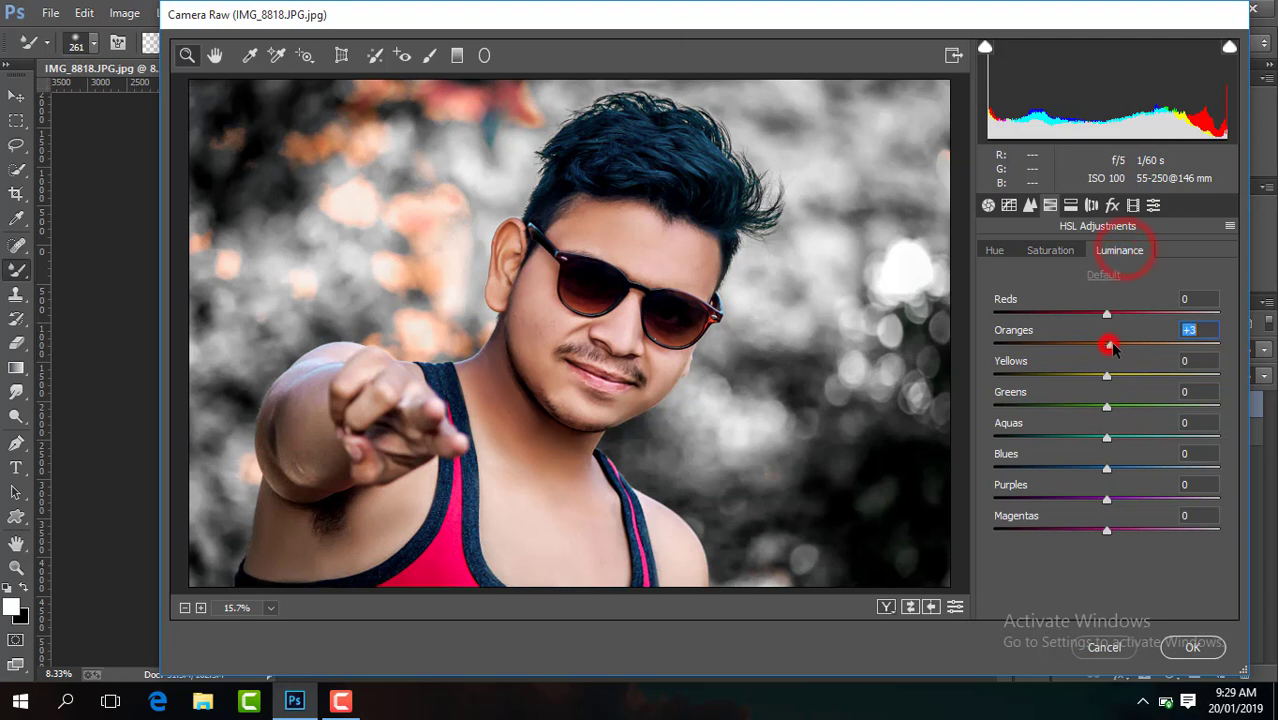
{"action": "left_click", "coordinate": [1068, 251]}
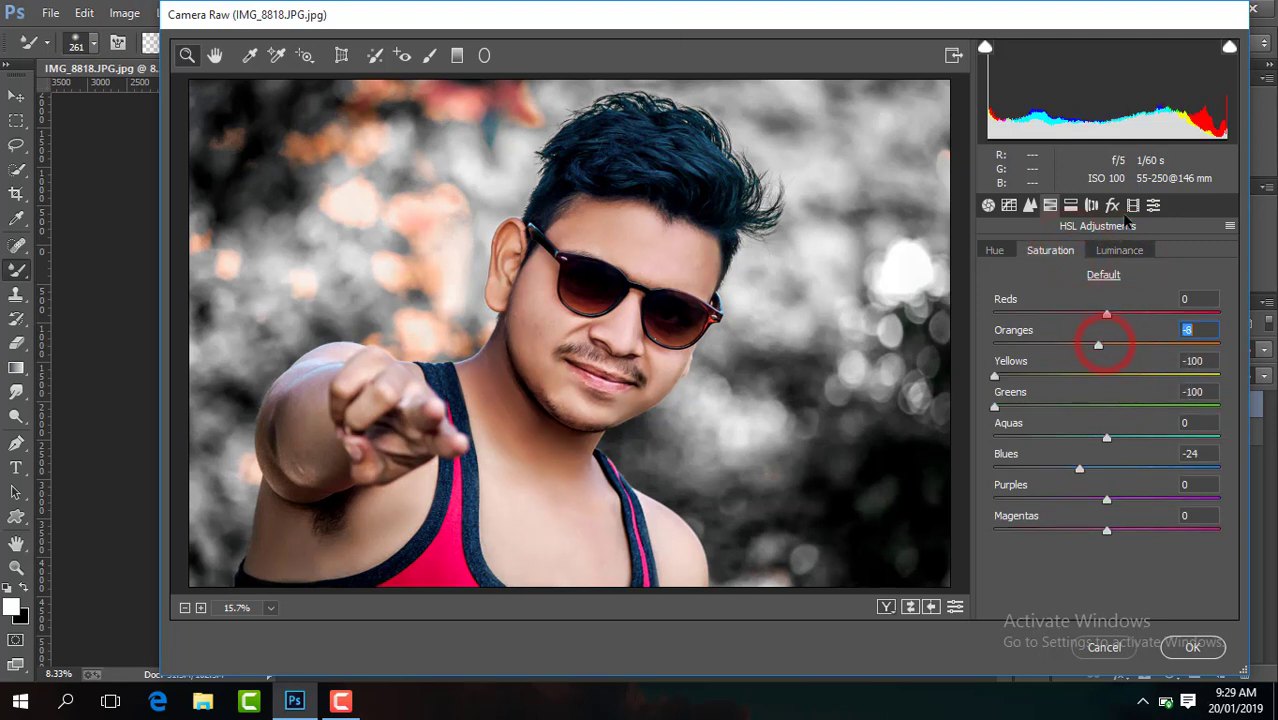
{"action": "left_click", "coordinate": [1116, 255]}
{"action": "left_click_drag", "start_coordinate": [1107, 345], "coordinate": [1117, 345]}
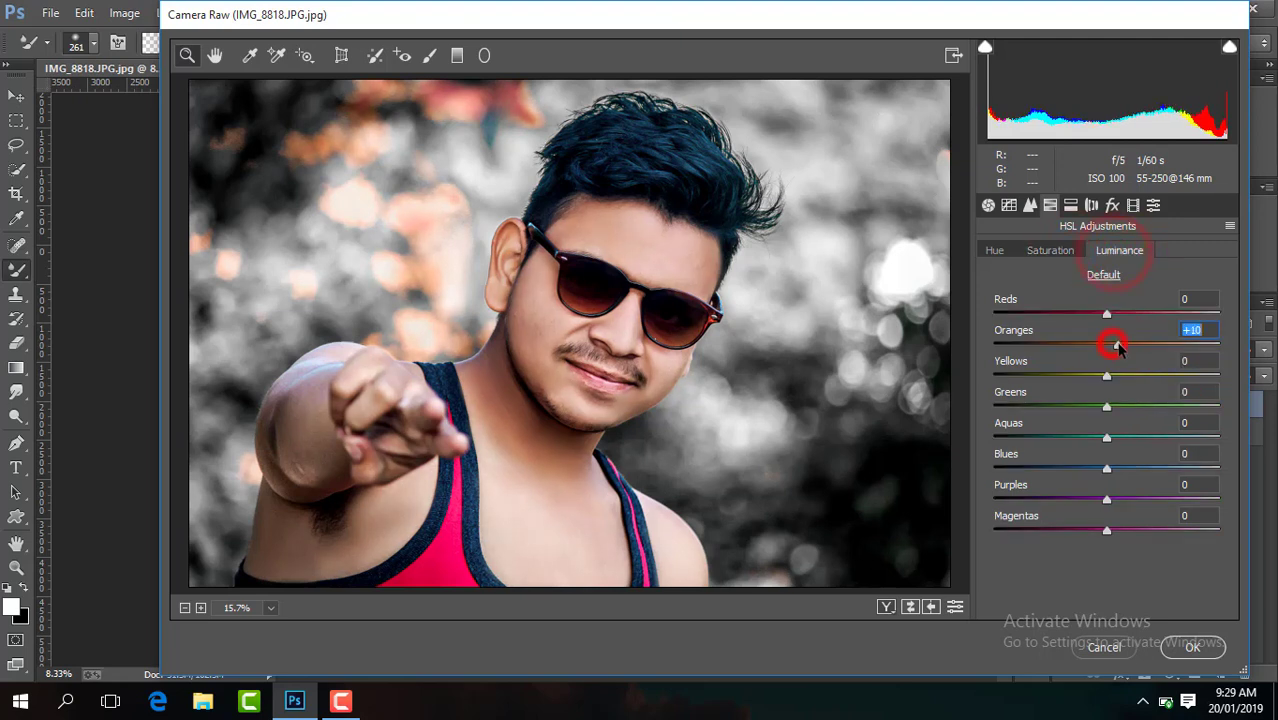
Step: Adjust the luminance noise reduction in Detail and fine-tune the Basic panel
{"action": "left_click", "coordinate": [1031, 205]}
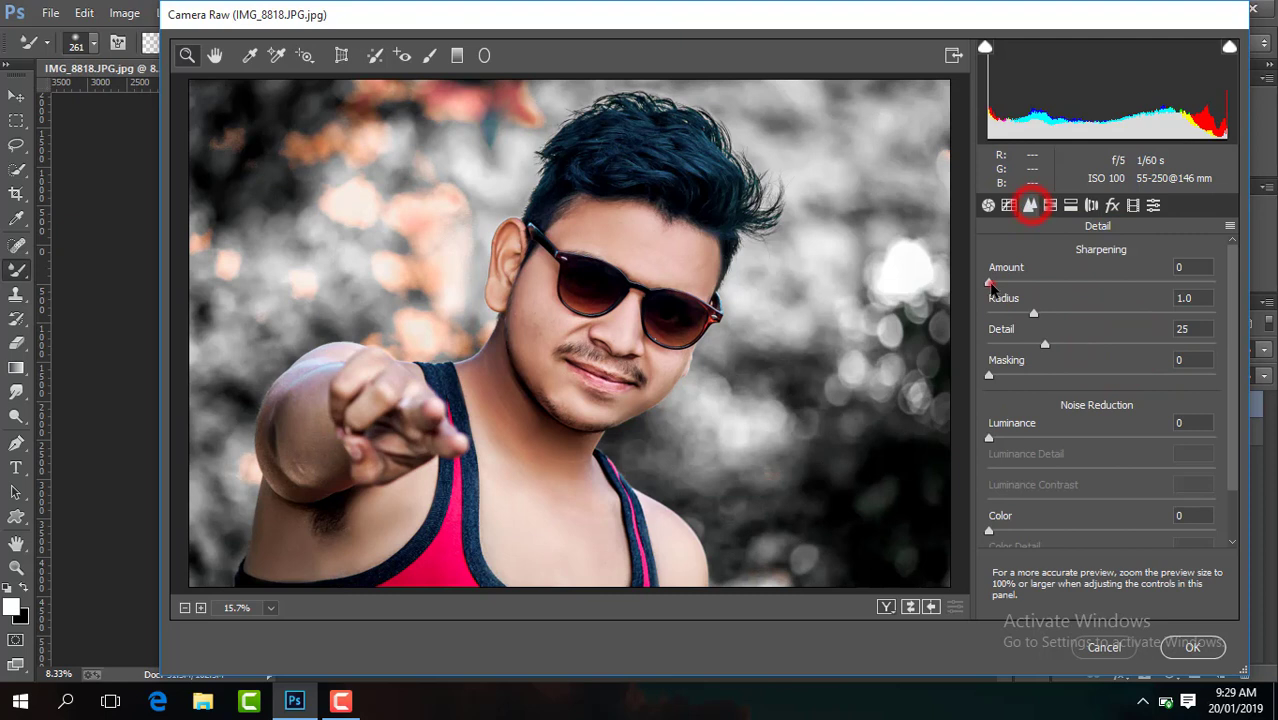
{"action": "left_click", "coordinate": [991, 437]}
{"action": "left_click", "coordinate": [988, 205]}
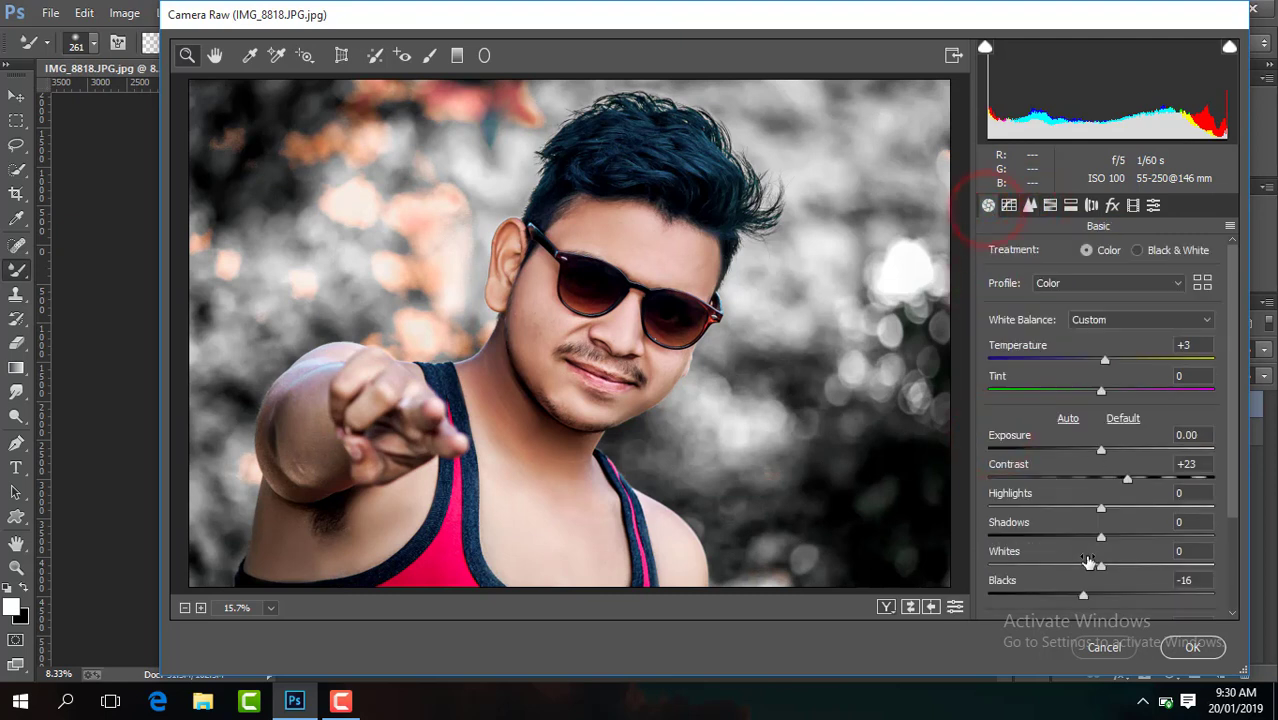
{"action": "left_click", "coordinate": [1229, 477]}
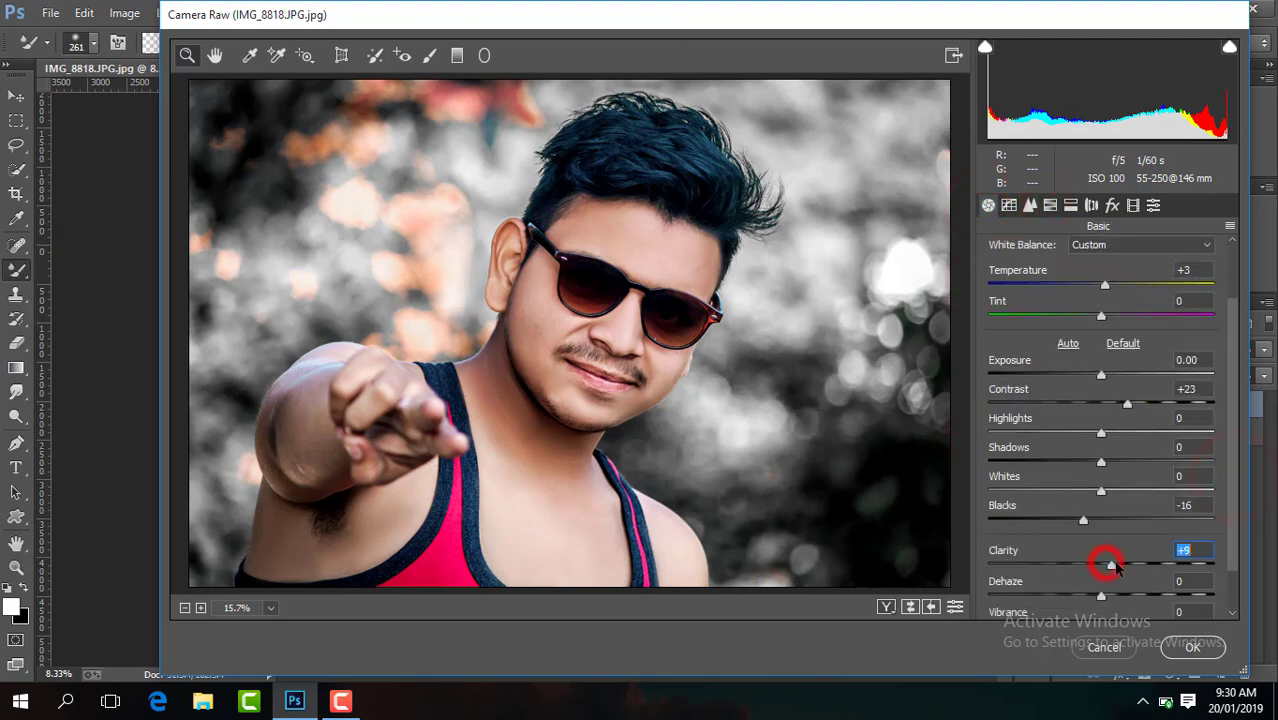
{"action": "left_click", "coordinate": [484, 55]}
Step: Place a radial filter around the face and body with Exposure -0.95, Blacks +1, and apply Camera Raw
{"action": "left_click_drag", "start_coordinate": [518, 283], "coordinate": [640, 434]}
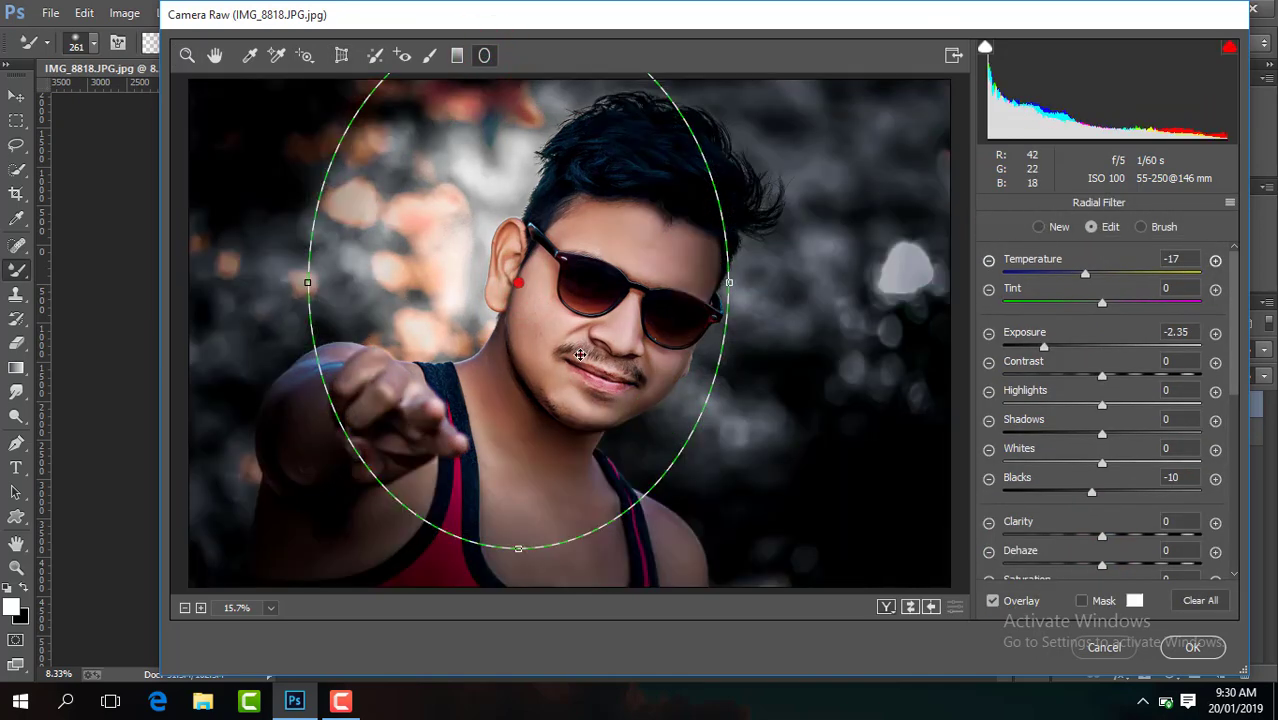
{"action": "left_click_drag", "start_coordinate": [580, 354], "coordinate": [654, 377]}
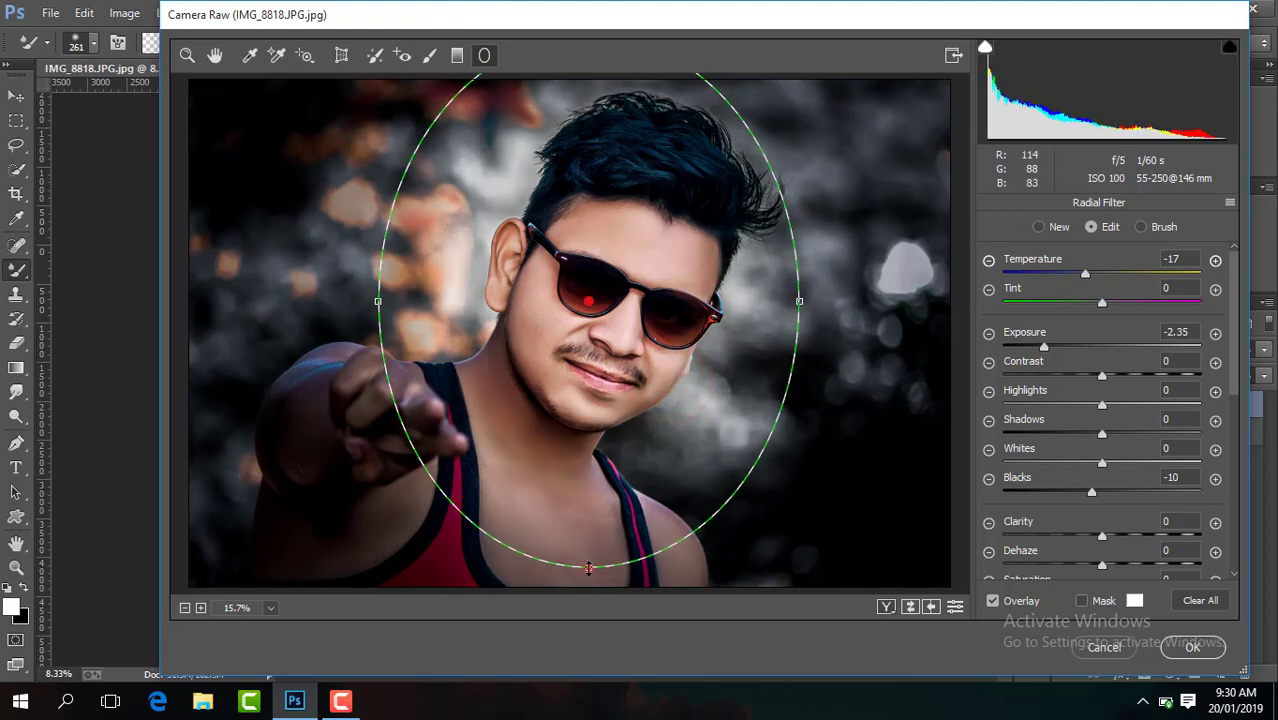
{"action": "left_click_drag", "start_coordinate": [588, 567], "coordinate": [588, 585]}
{"action": "left_click_drag", "start_coordinate": [800, 300], "coordinate": [870, 309]}
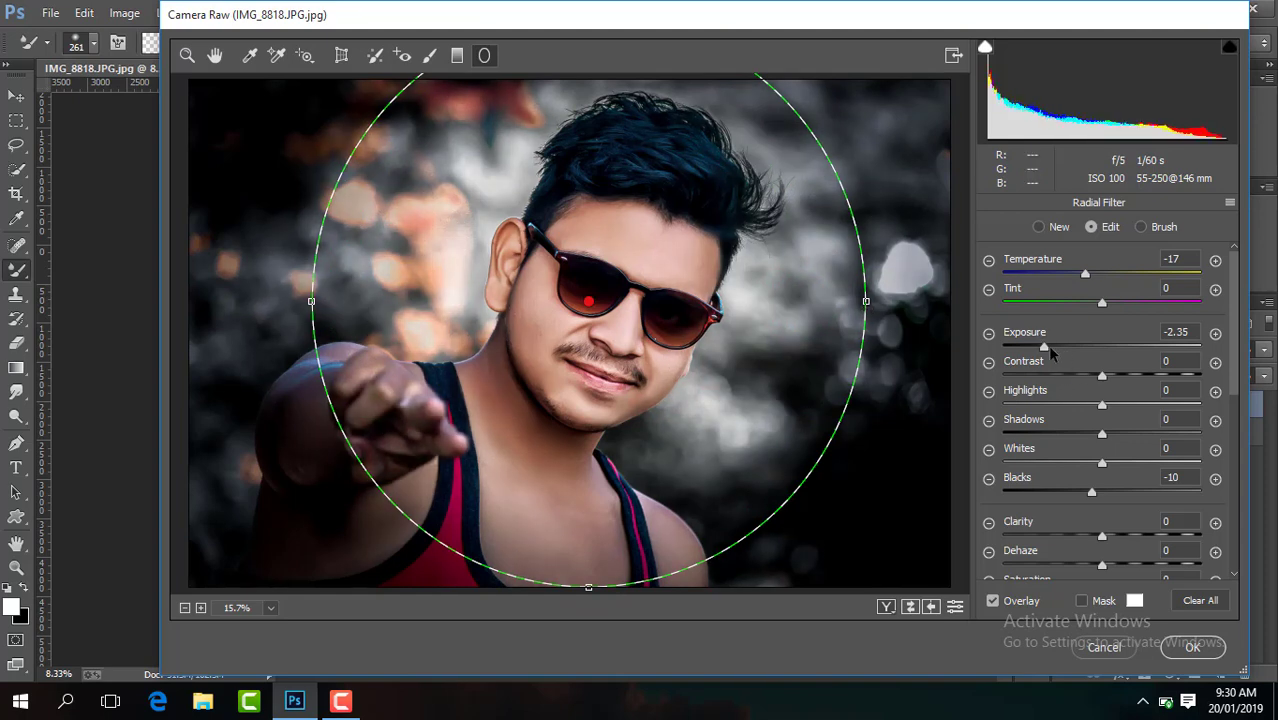
{"action": "left_click_drag", "start_coordinate": [1057, 355], "coordinate": [1080, 363]}
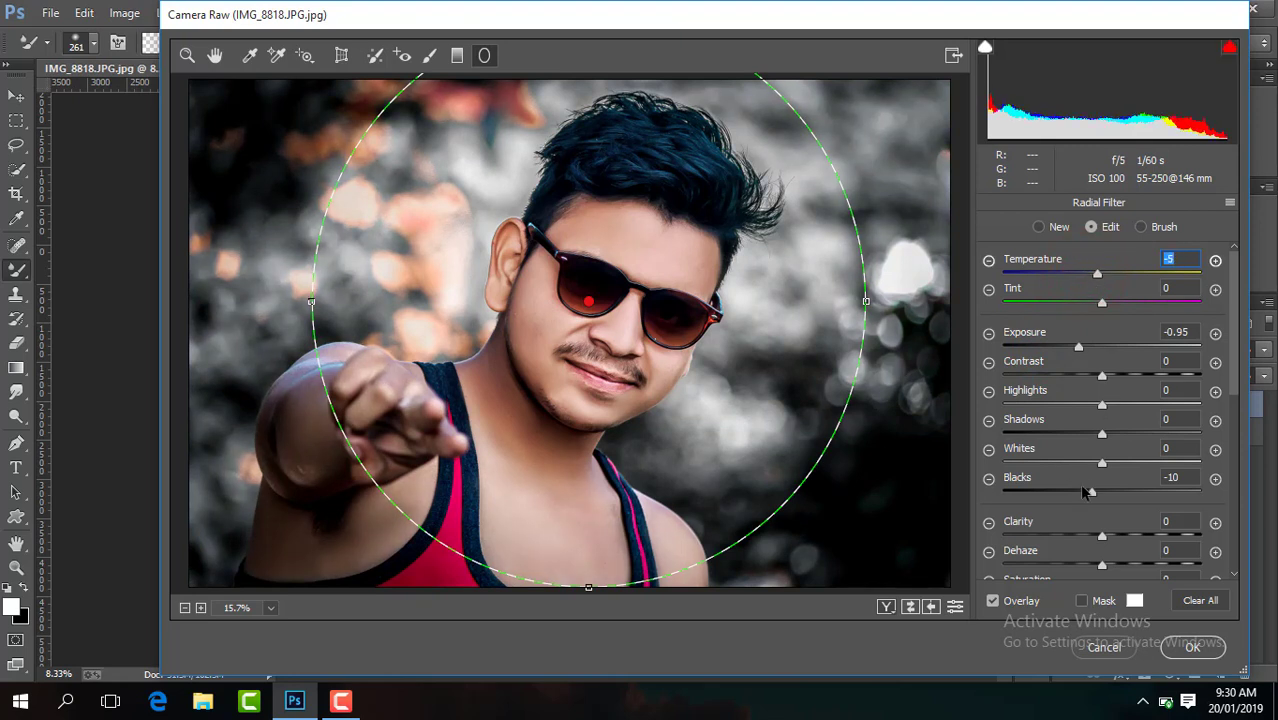
{"action": "left_click_drag", "start_coordinate": [1103, 496], "coordinate": [1104, 496]}
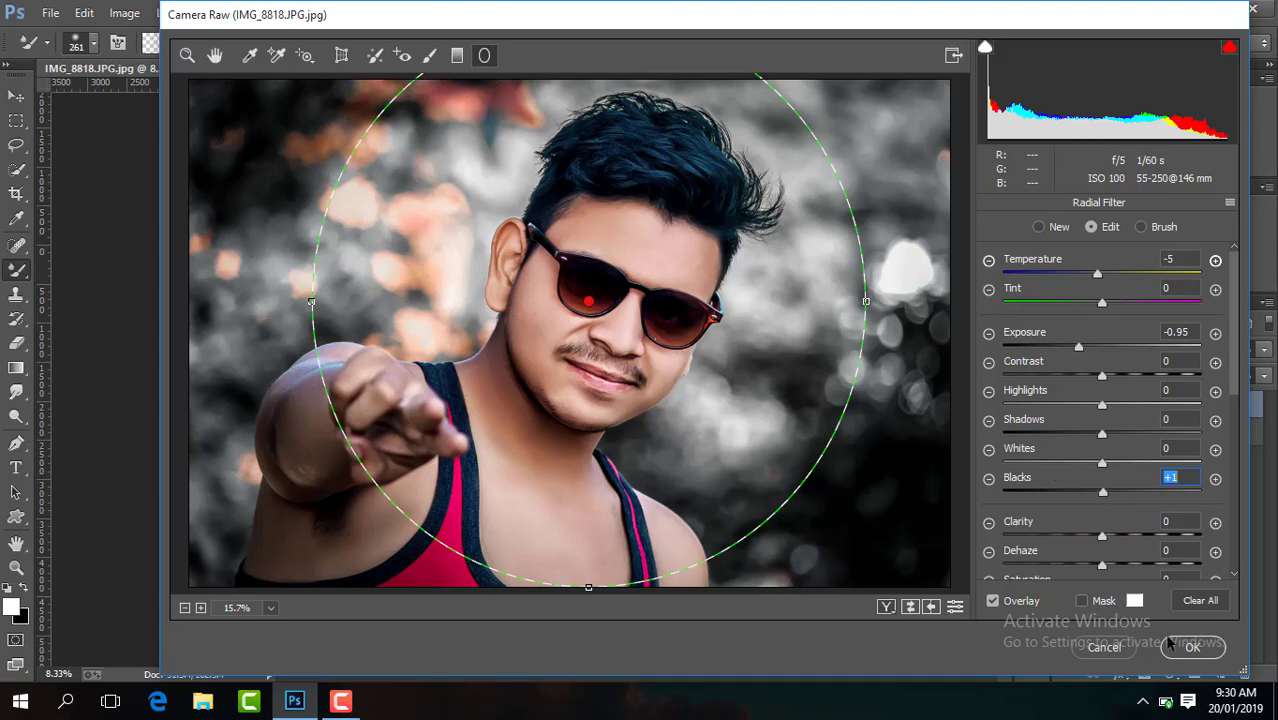
{"action": "left_click", "coordinate": [1168, 643]}
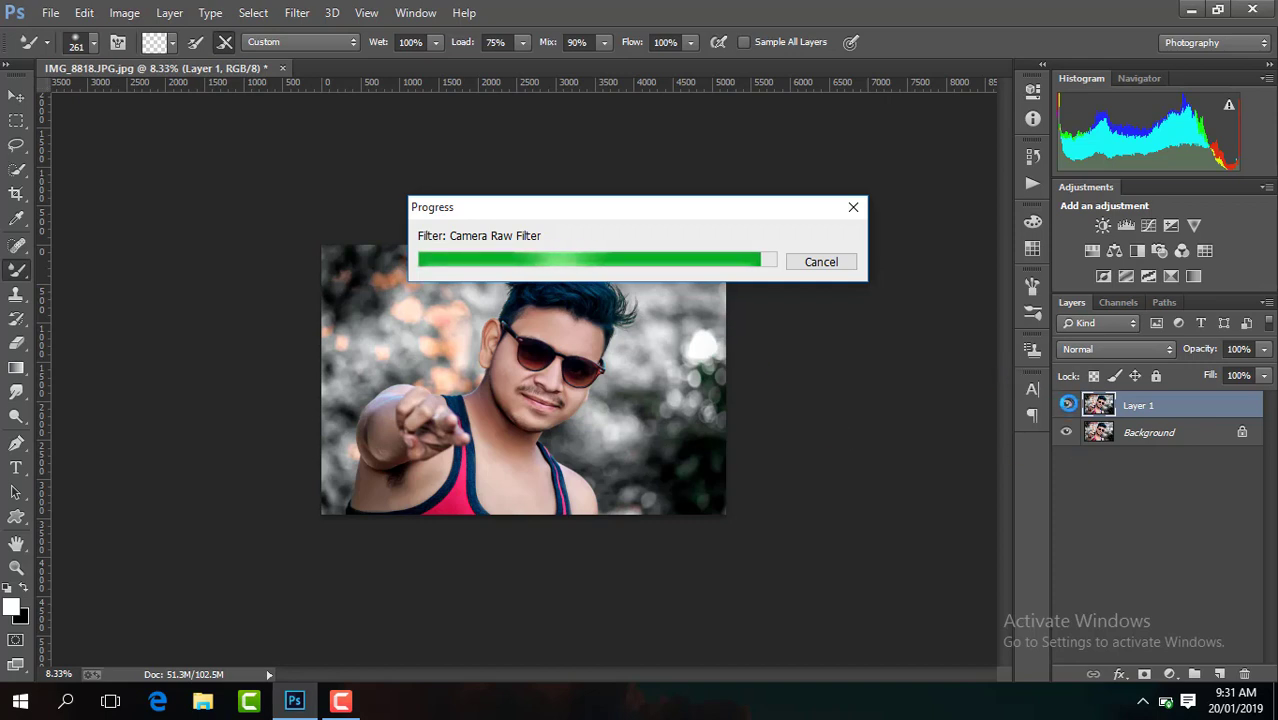
Step: Merge Layer 1 into the background, then duplicate it, invert the copy, and blend it as Vivid Light
{"action": "left_click", "coordinate": [1069, 408]}
{"action": "left_click", "coordinate": [1069, 408]}
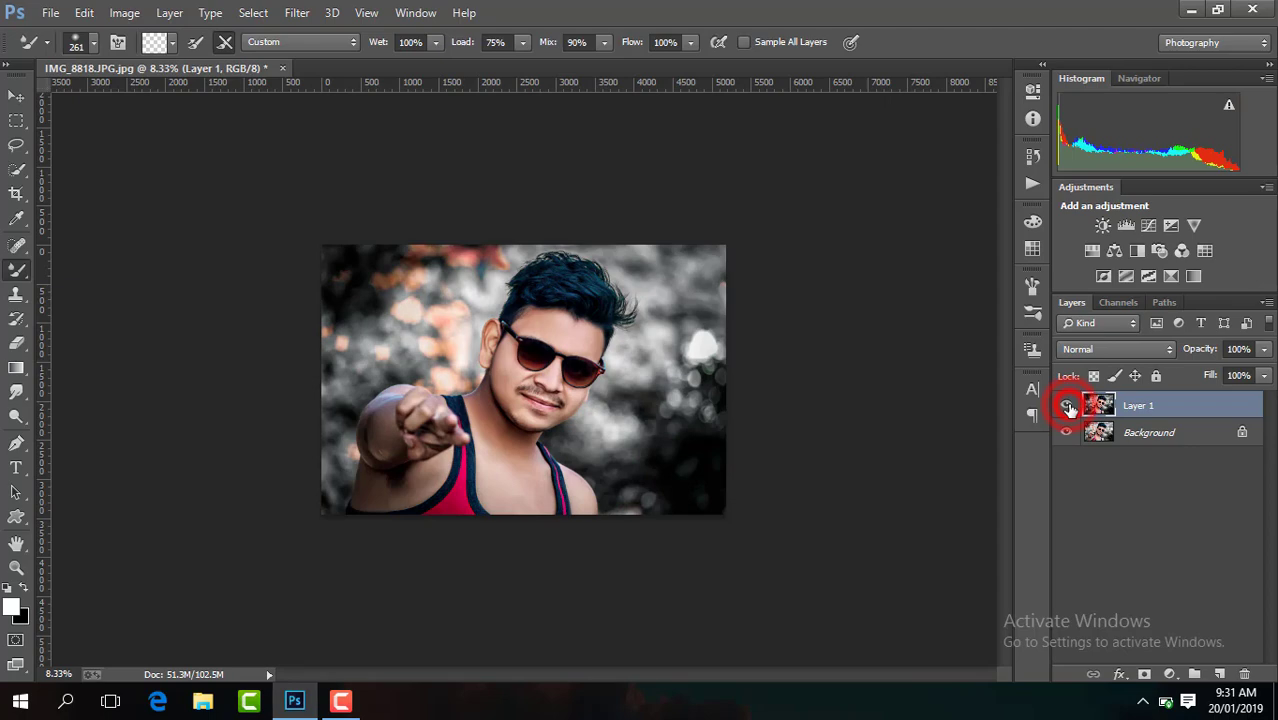
{"action": "right_click", "coordinate": [1147, 414]}
{"action": "left_click", "coordinate": [864, 545]}
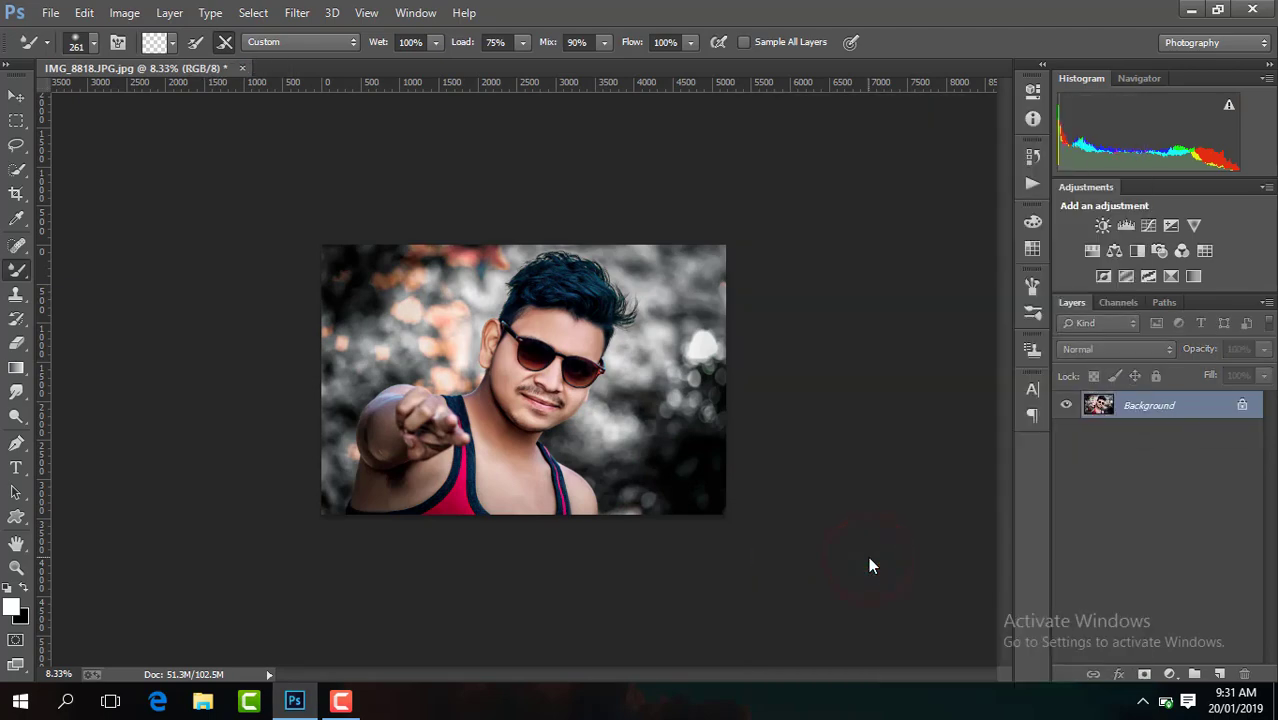
{"action": "key", "text": "ctrl+j"}
{"action": "key", "text": "ctrl+i"}
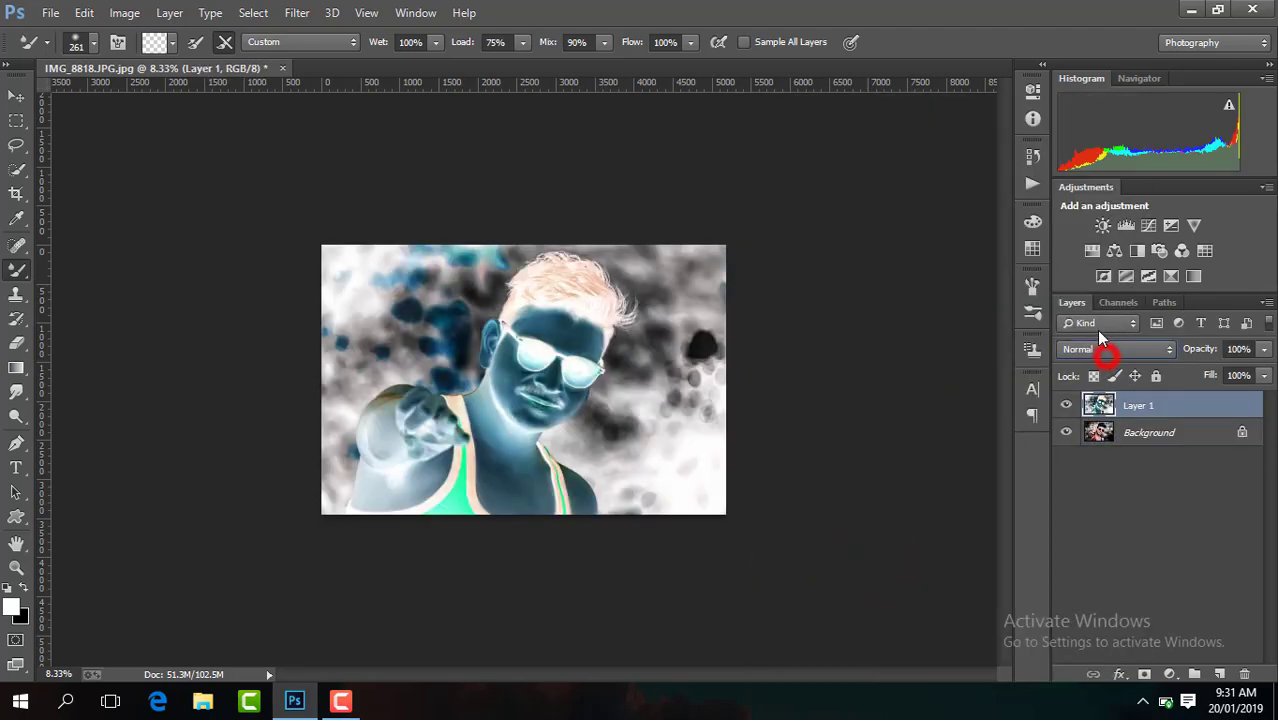
{"action": "left_click", "coordinate": [1105, 349]}
{"action": "left_click", "coordinate": [1080, 278]}
Step: Apply a High Pass filter with radius 46.2 to the inverted copy
{"action": "left_click", "coordinate": [297, 12]}
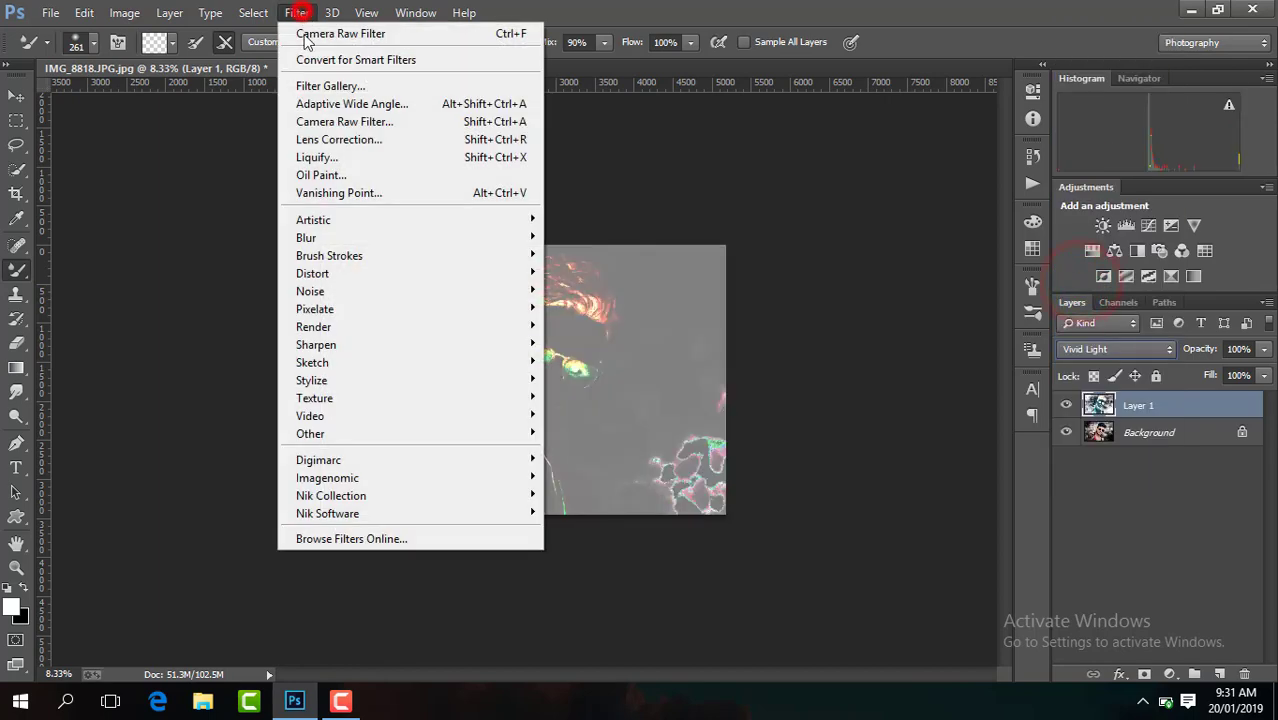
{"action": "left_click", "coordinate": [586, 448]}
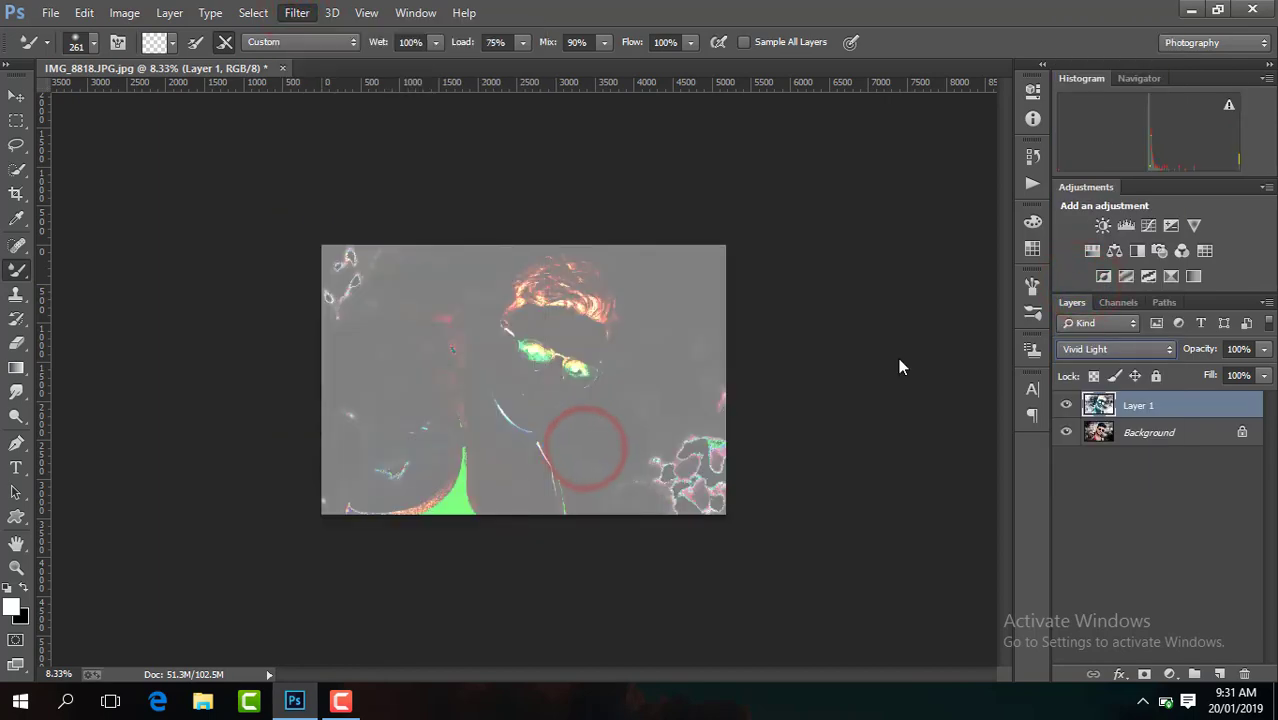
{"action": "key", "text": "ctrl+plus"}
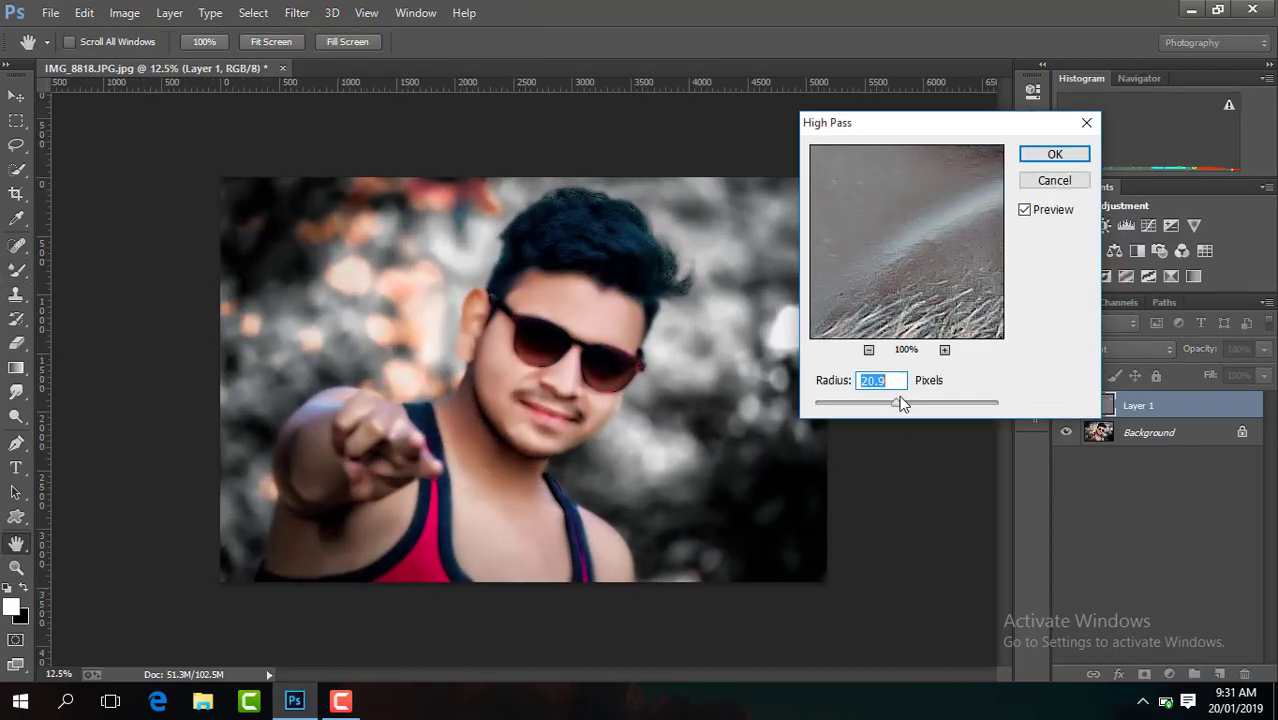
{"action": "left_click_drag", "start_coordinate": [903, 403], "coordinate": [902, 403]}
{"action": "left_click", "coordinate": [1055, 154]}
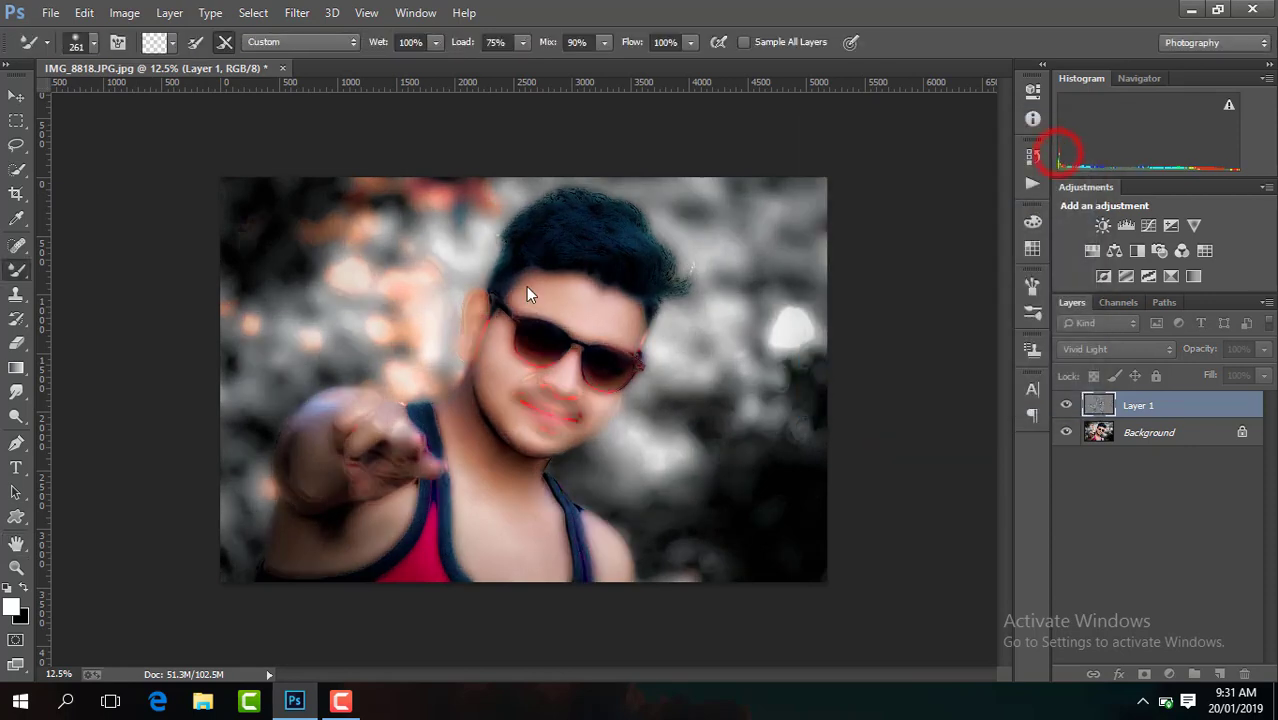
Step: Apply a Gaussian Blur with radius 16.8 to the layer
{"action": "left_click", "coordinate": [297, 12]}
{"action": "mouse_move", "coordinate": [306, 238]}
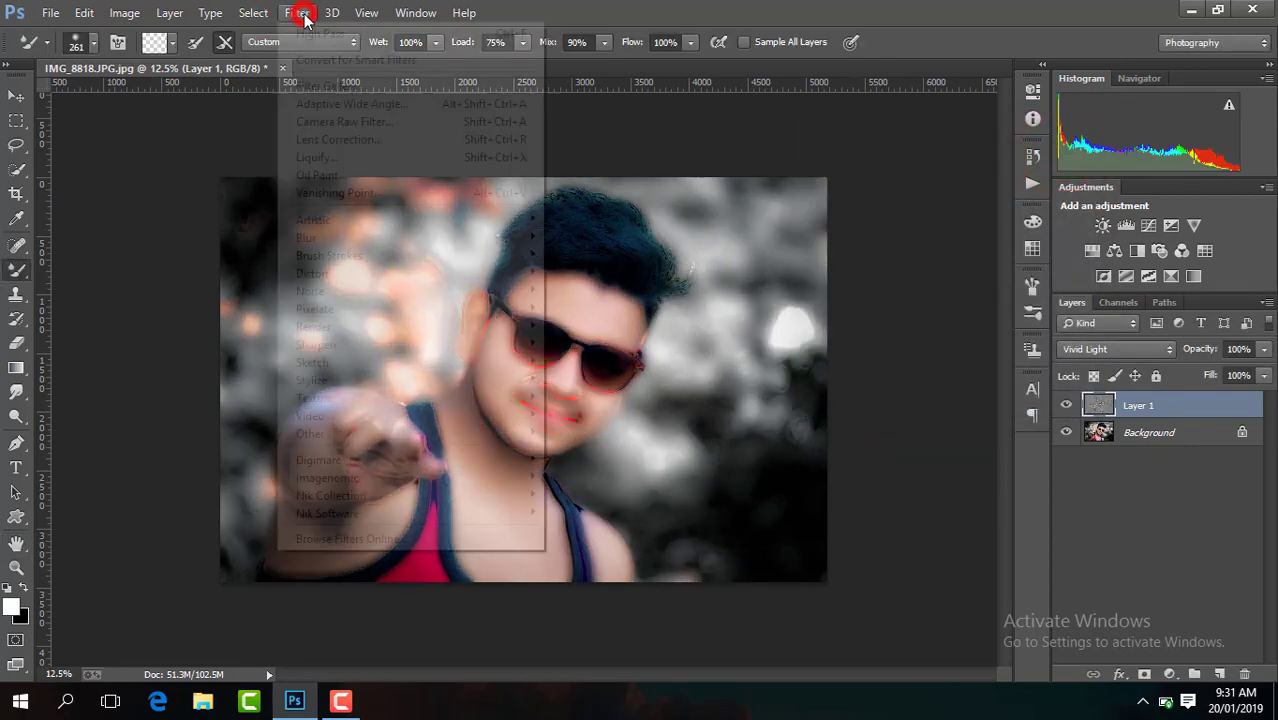
{"action": "left_click", "coordinate": [586, 370]}
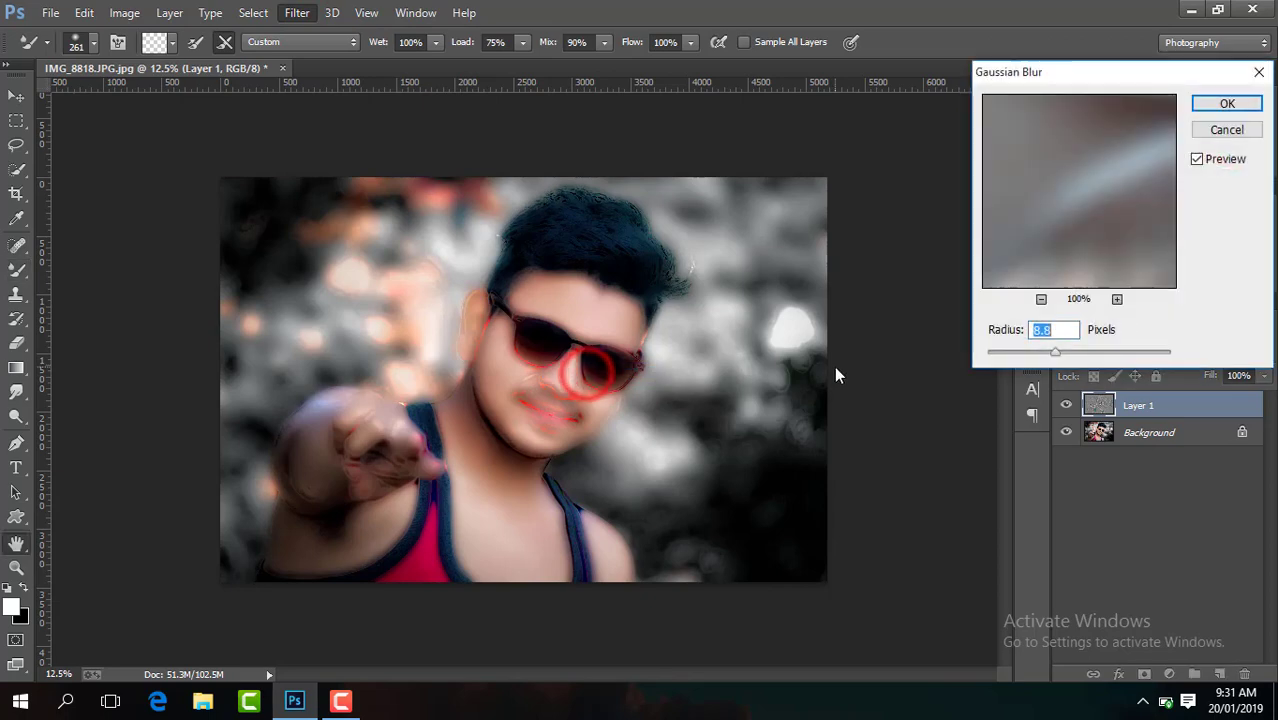
{"action": "key", "text": "ctrl+plus"}
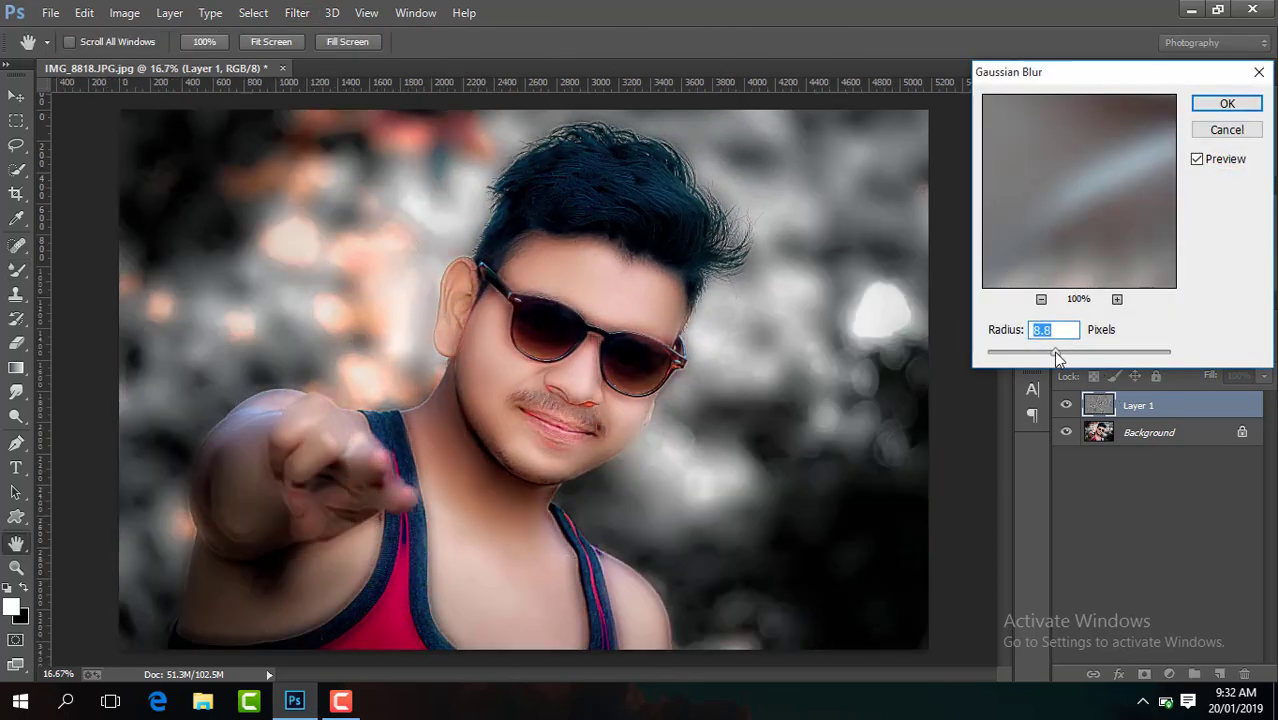
{"action": "left_click_drag", "start_coordinate": [1057, 355], "coordinate": [1068, 355]}
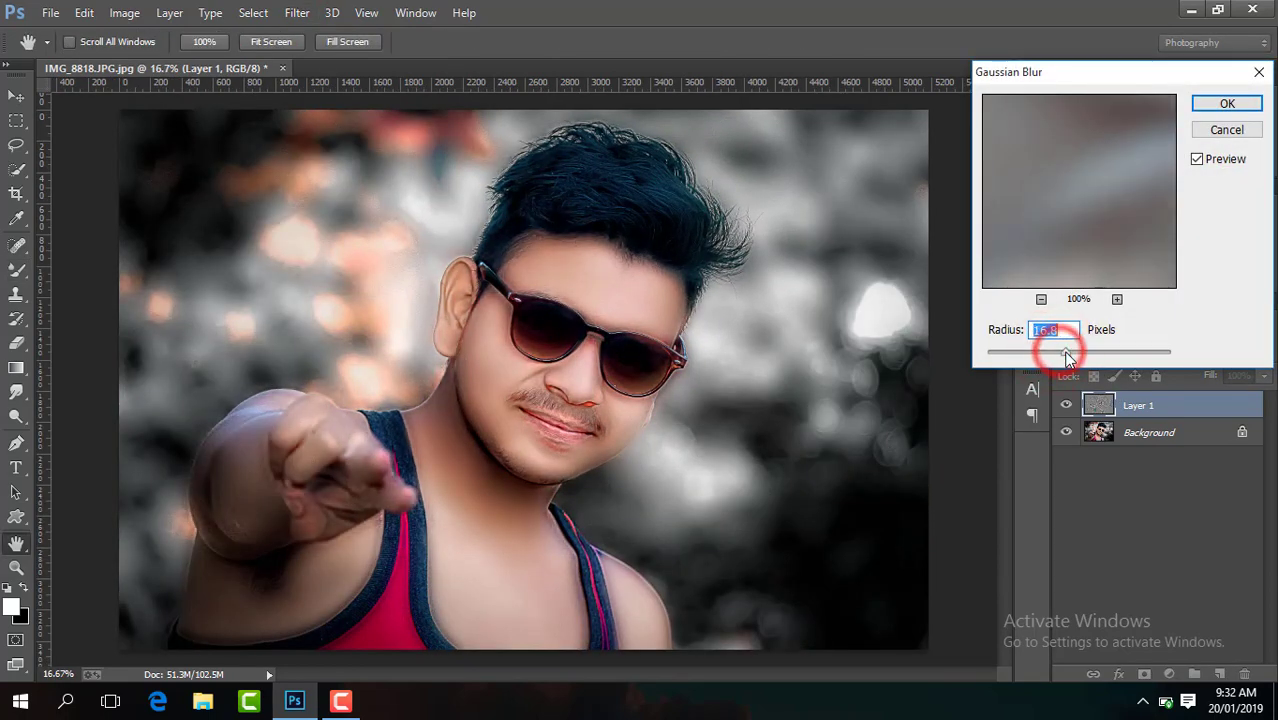
{"action": "left_click", "coordinate": [1227, 104]}
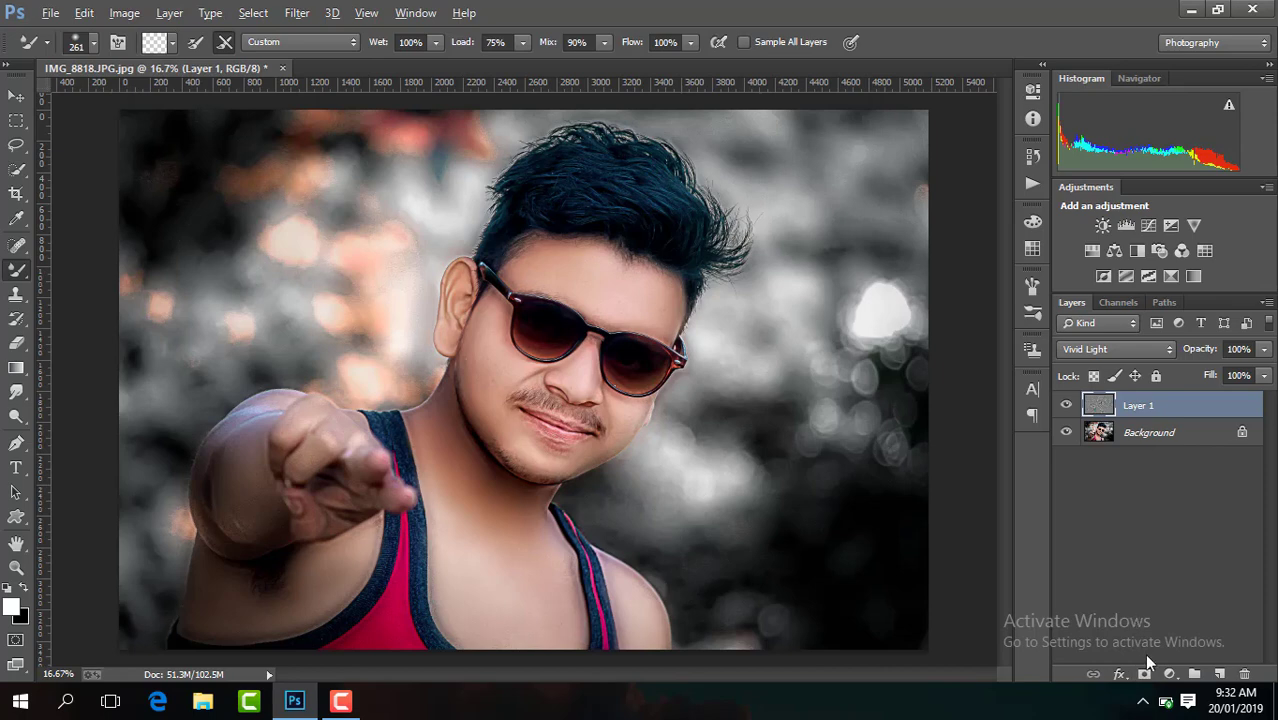
Step: Add a black mask to Layer 1 and paint the softening back onto the forehead with a 314 px brush
{"action": "left_click", "coordinate": [1145, 672], "text": "alt"}
{"action": "key", "text": "shift+b"}
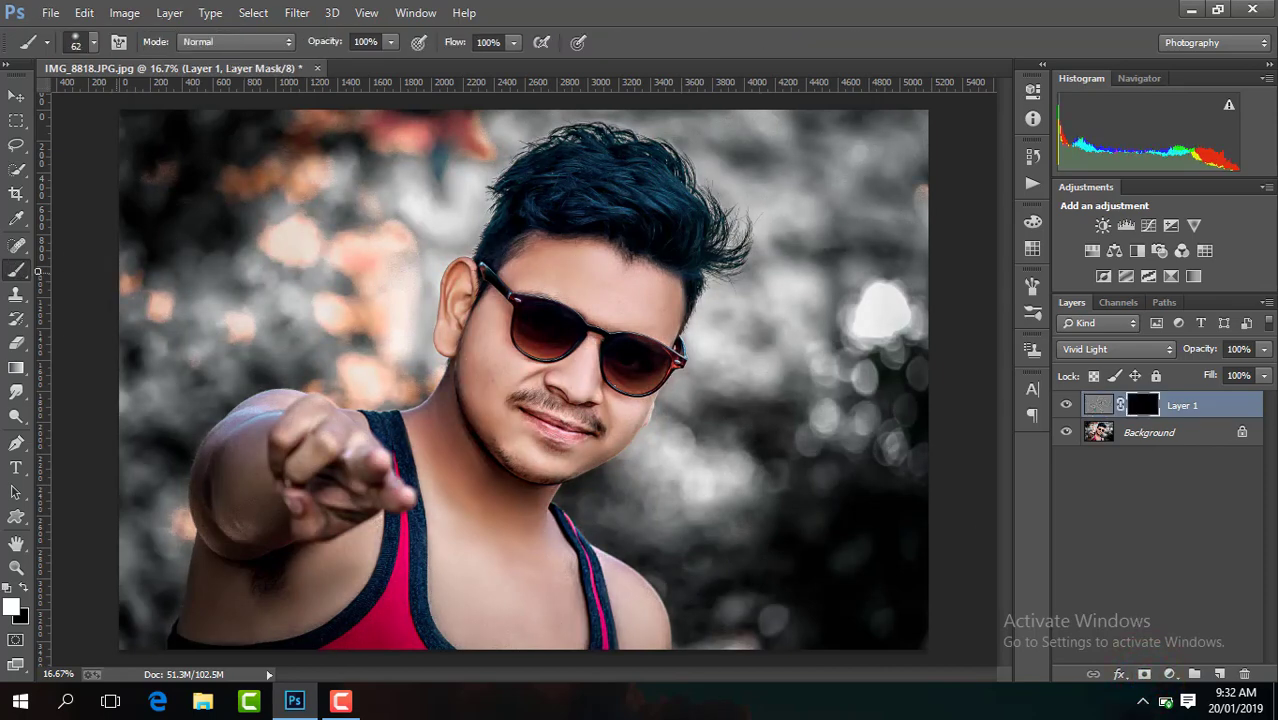
{"action": "key", "text": "ctrl+plus"}
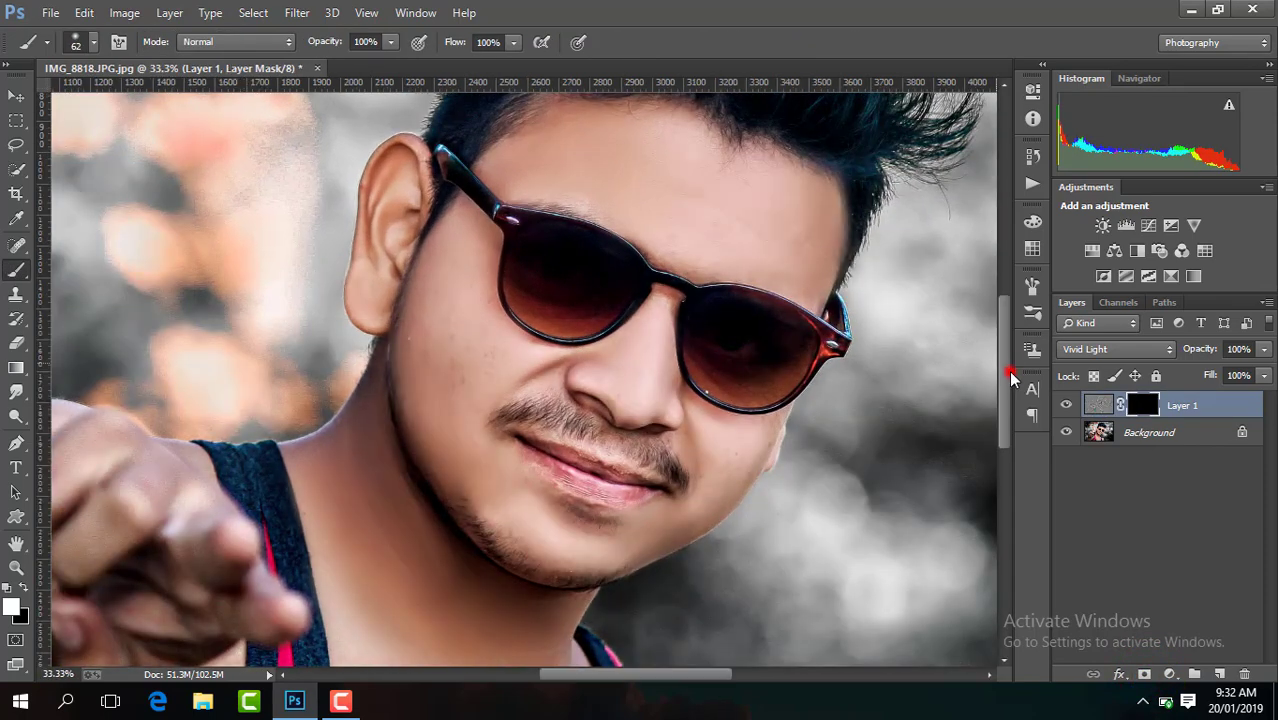
{"action": "left_click_drag", "start_coordinate": [1013, 350], "coordinate": [1008, 372]}
{"action": "left_click", "coordinate": [92, 42]}
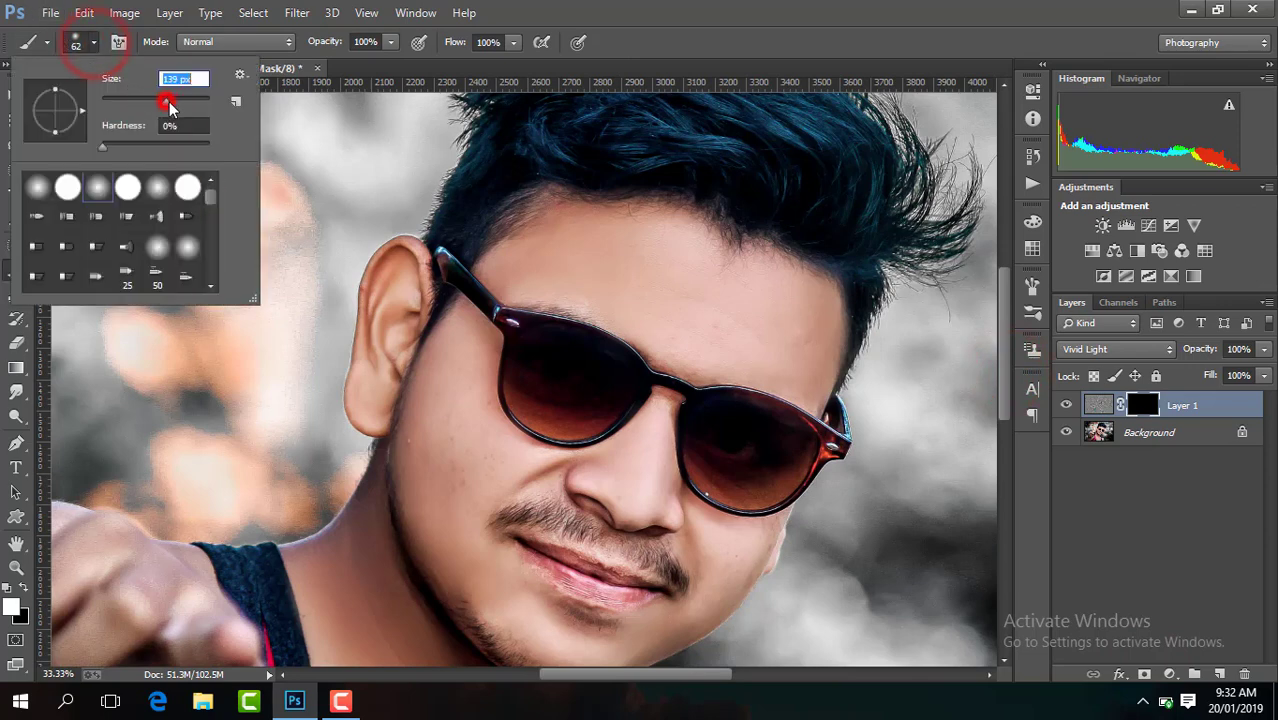
{"action": "left_click", "coordinate": [168, 101]}
{"action": "left_click_drag", "start_coordinate": [180, 108], "coordinate": [184, 103]}
{"action": "left_click", "coordinate": [667, 293]}
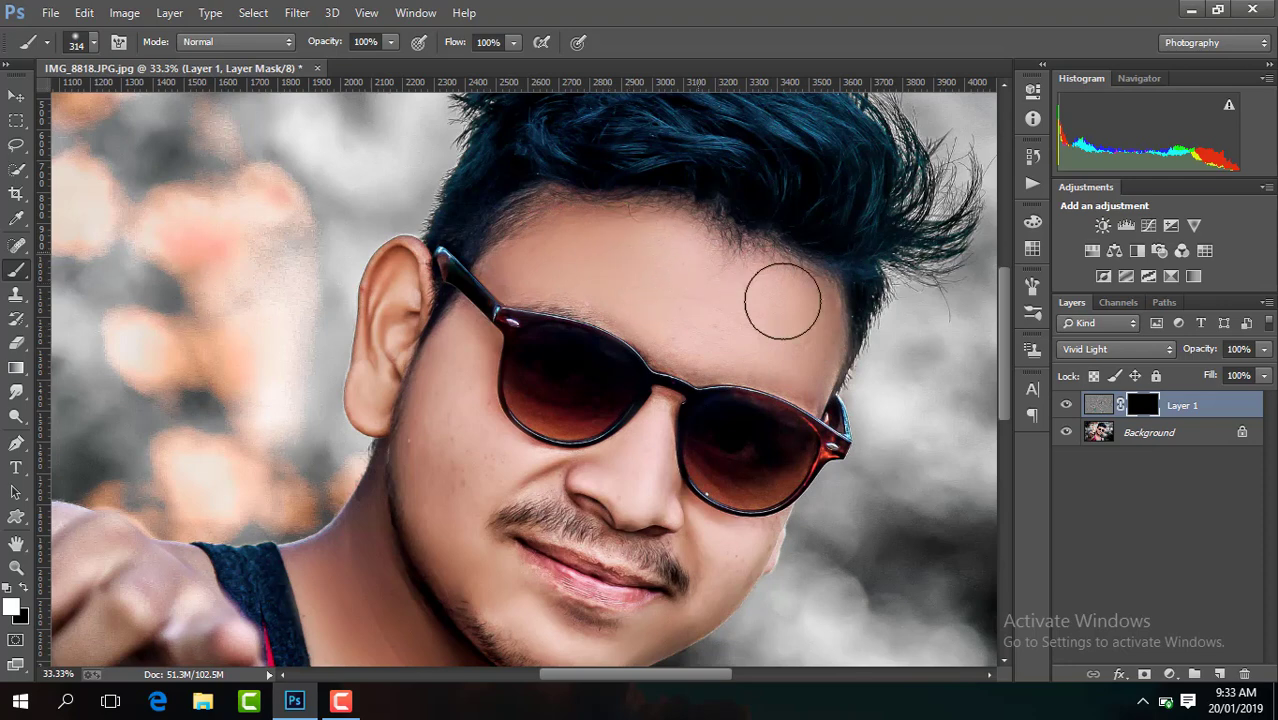
Step: Paint the softening back onto the chin and neck
{"action": "left_click_drag", "start_coordinate": [1004, 334], "coordinate": [1004, 368]}
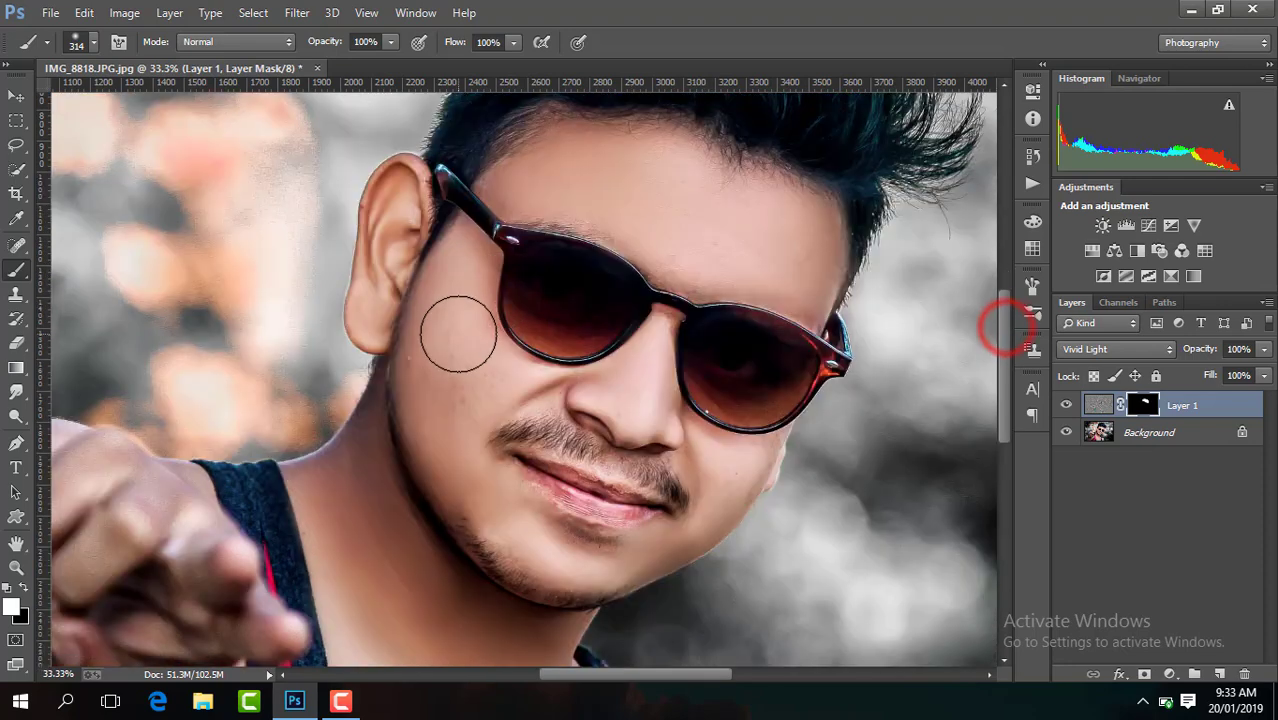
{"action": "left_click_drag", "start_coordinate": [456, 322], "coordinate": [457, 335]}
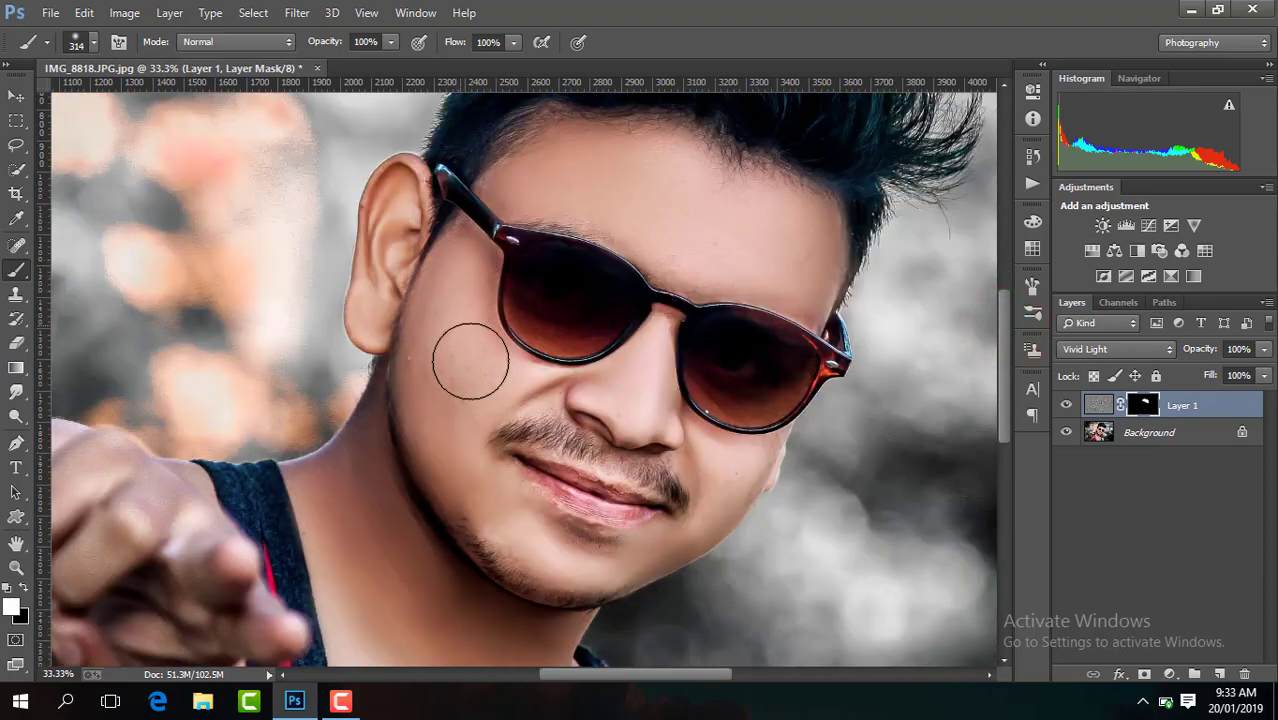
{"action": "left_click", "coordinate": [527, 535]}
{"action": "left_click", "coordinate": [412, 578]}
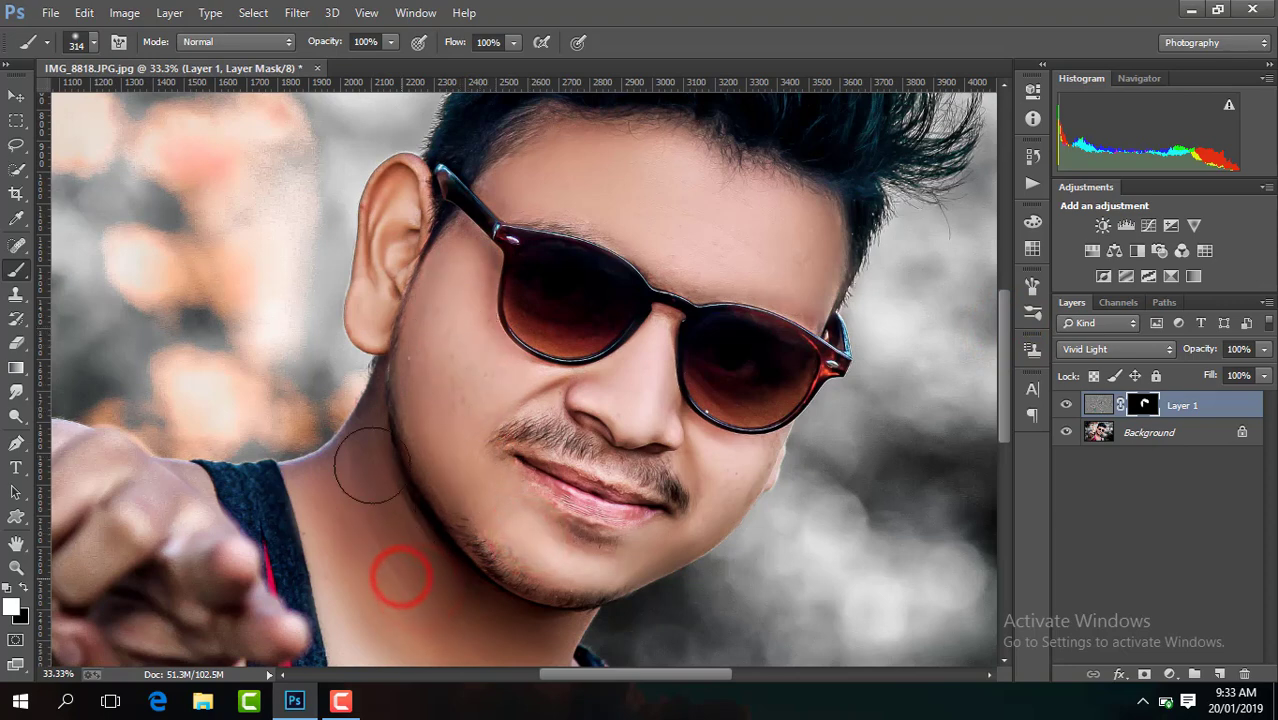
{"action": "left_click", "coordinate": [370, 590]}
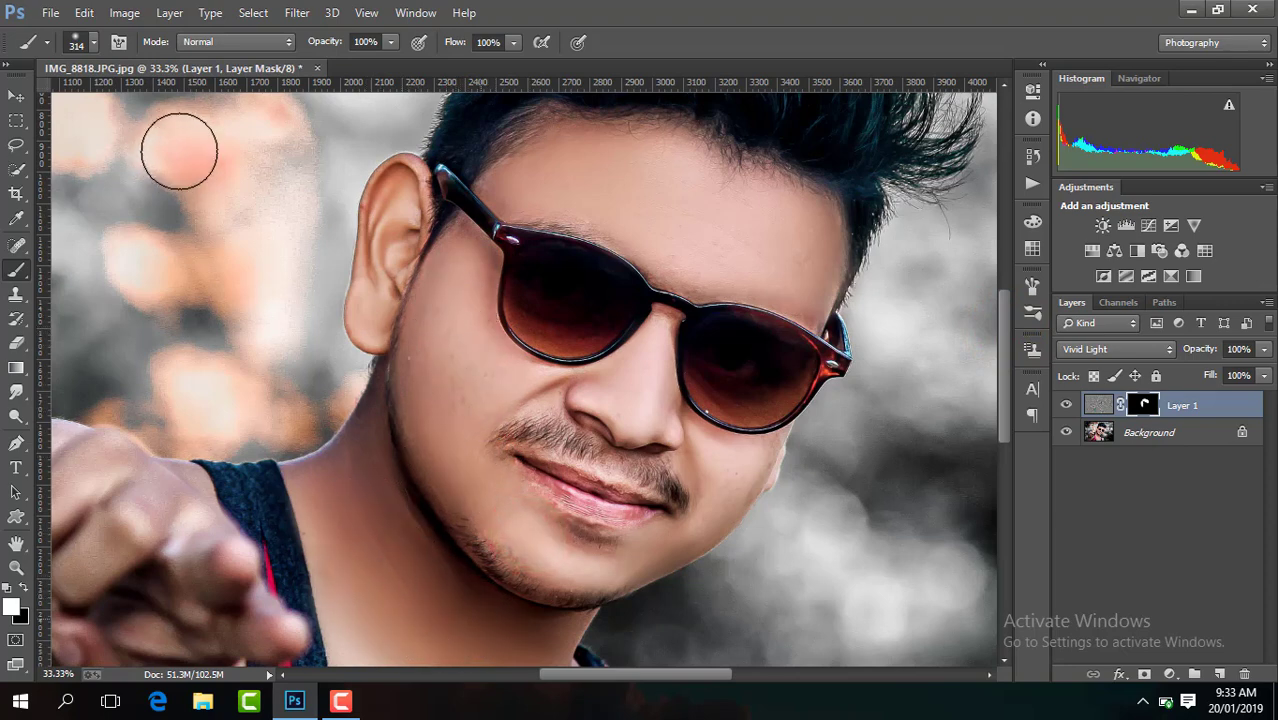
Step: With a 184 px brush, paint the softening onto the ear, nose, right cheek and chin
{"action": "left_click", "coordinate": [93, 42]}
{"action": "left_click", "coordinate": [177, 100]}
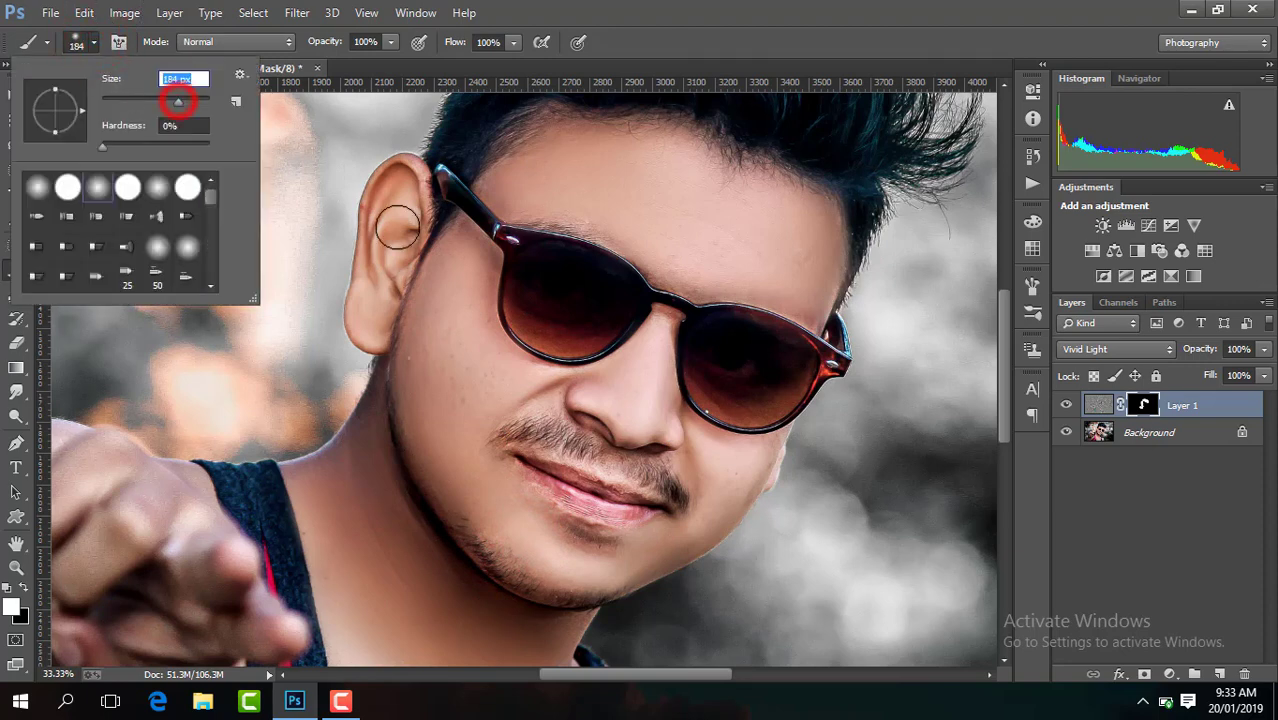
{"action": "left_click", "coordinate": [397, 231]}
{"action": "left_click_drag", "start_coordinate": [393, 240], "coordinate": [399, 305]}
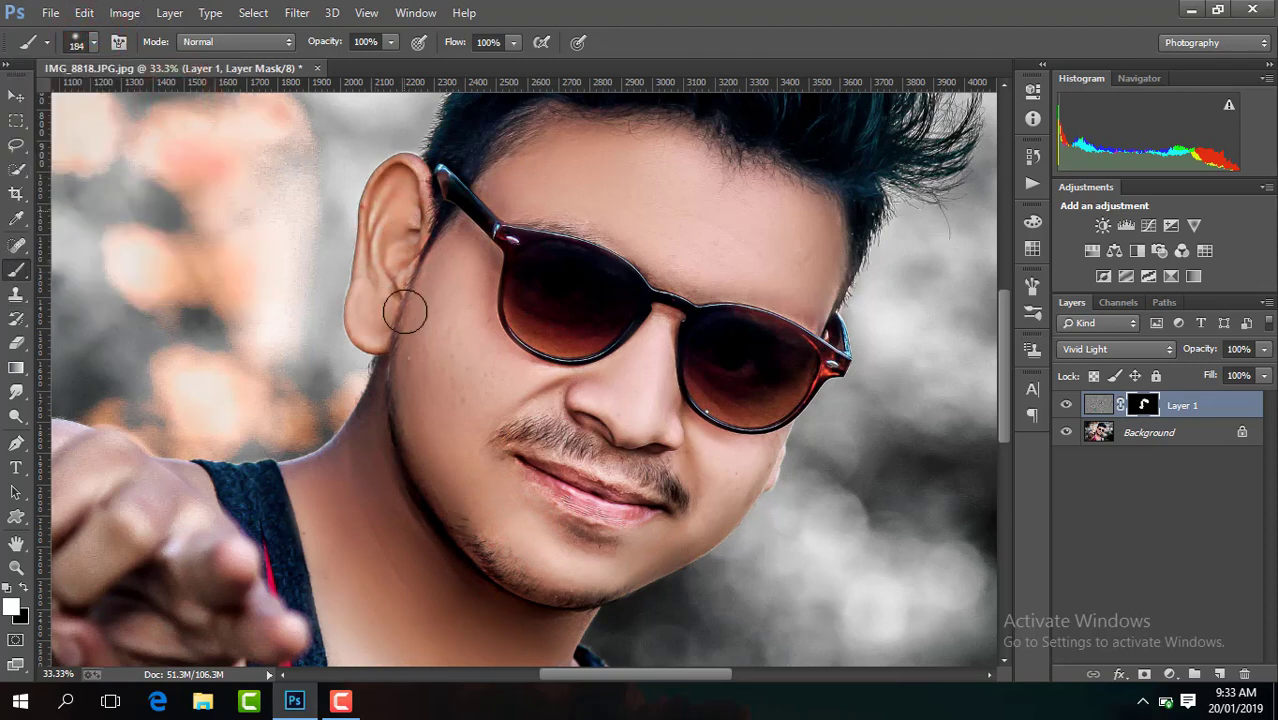
{"action": "left_click", "coordinate": [624, 391]}
{"action": "left_click_drag", "start_coordinate": [622, 391], "coordinate": [650, 416]}
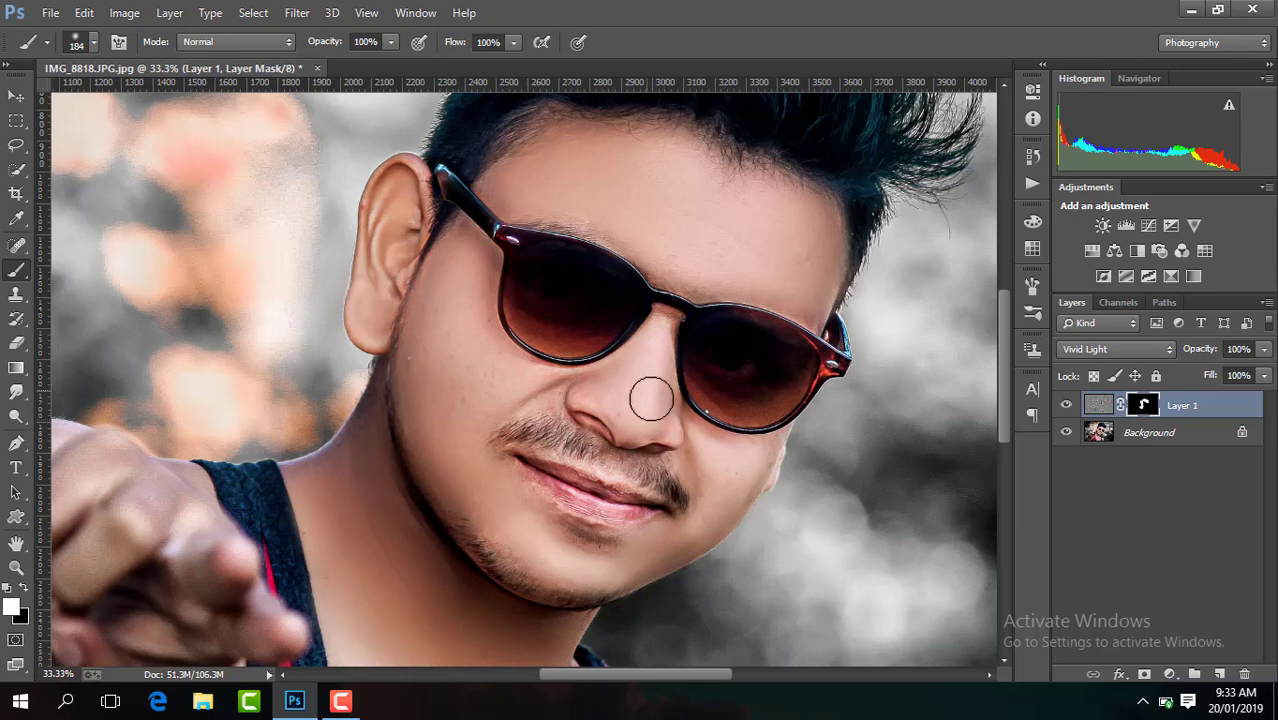
{"action": "left_click", "coordinate": [732, 468]}
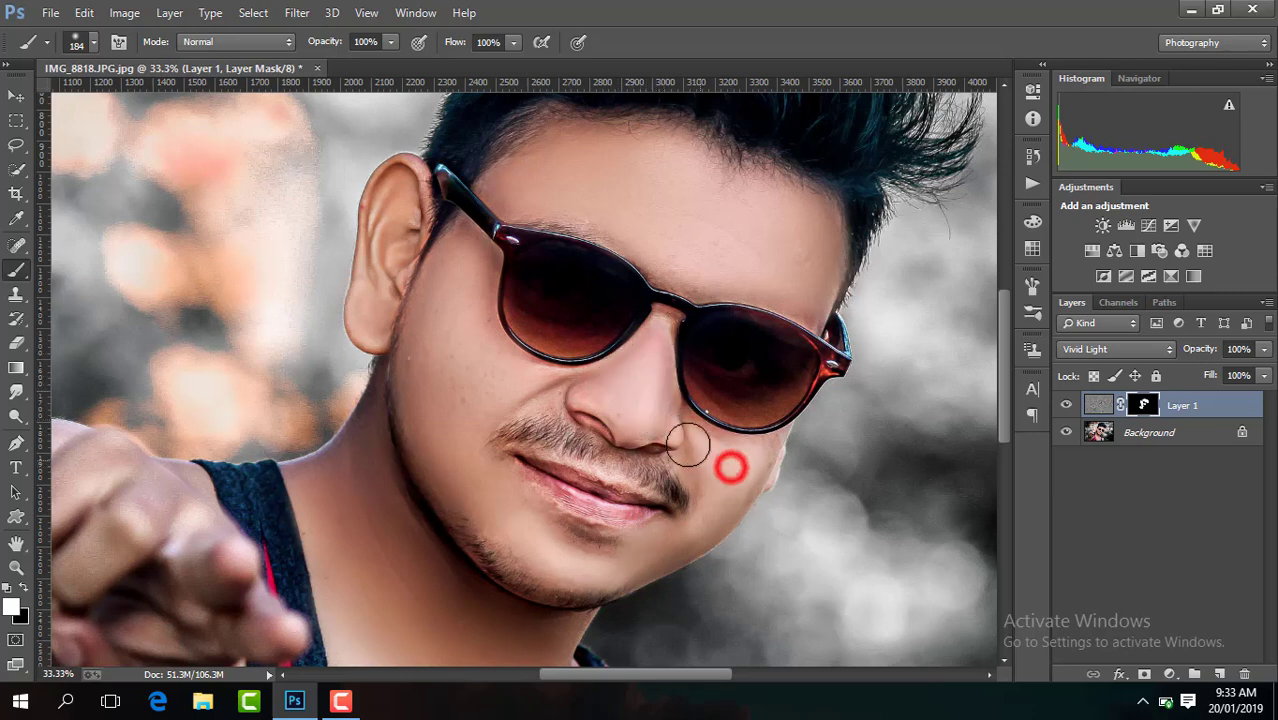
{"action": "mouse_move", "coordinate": [686, 428]}
{"action": "left_mouse_down"}
{"action": "mouse_move", "coordinate": [713, 499]}
{"action": "mouse_move", "coordinate": [707, 448]}
{"action": "left_mouse_up"}
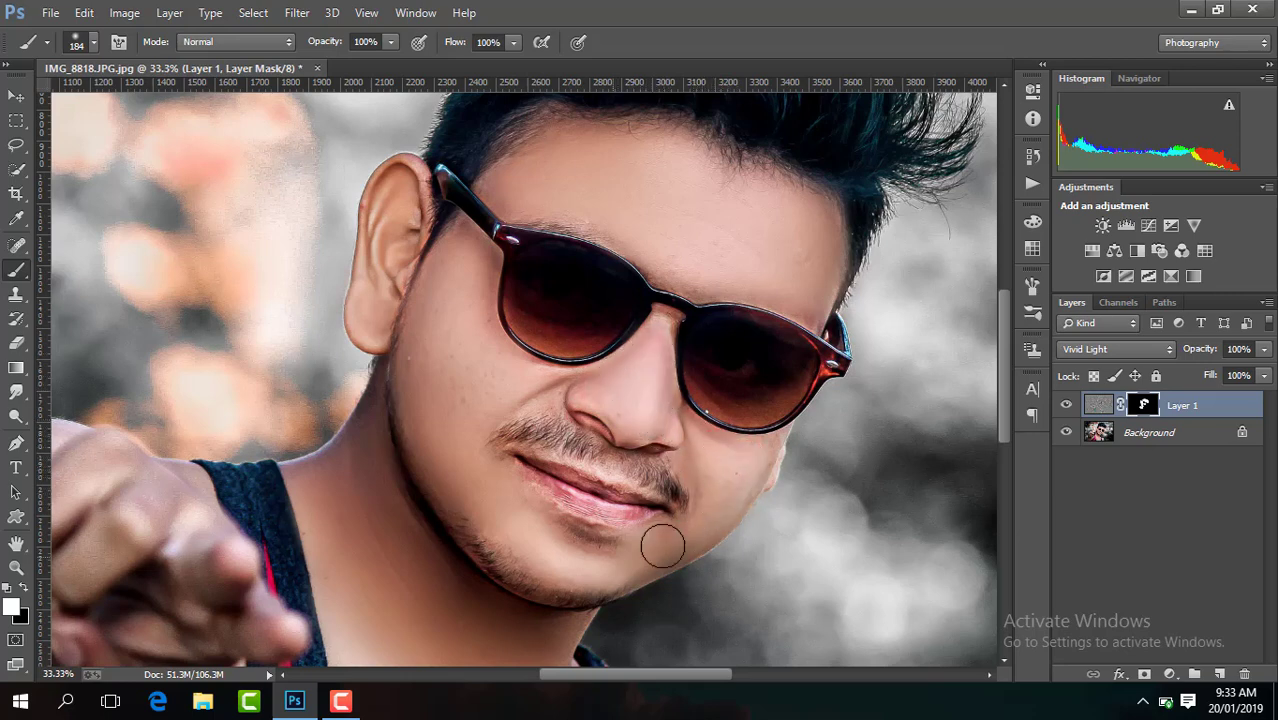
{"action": "left_click_drag", "start_coordinate": [536, 541], "coordinate": [507, 556]}
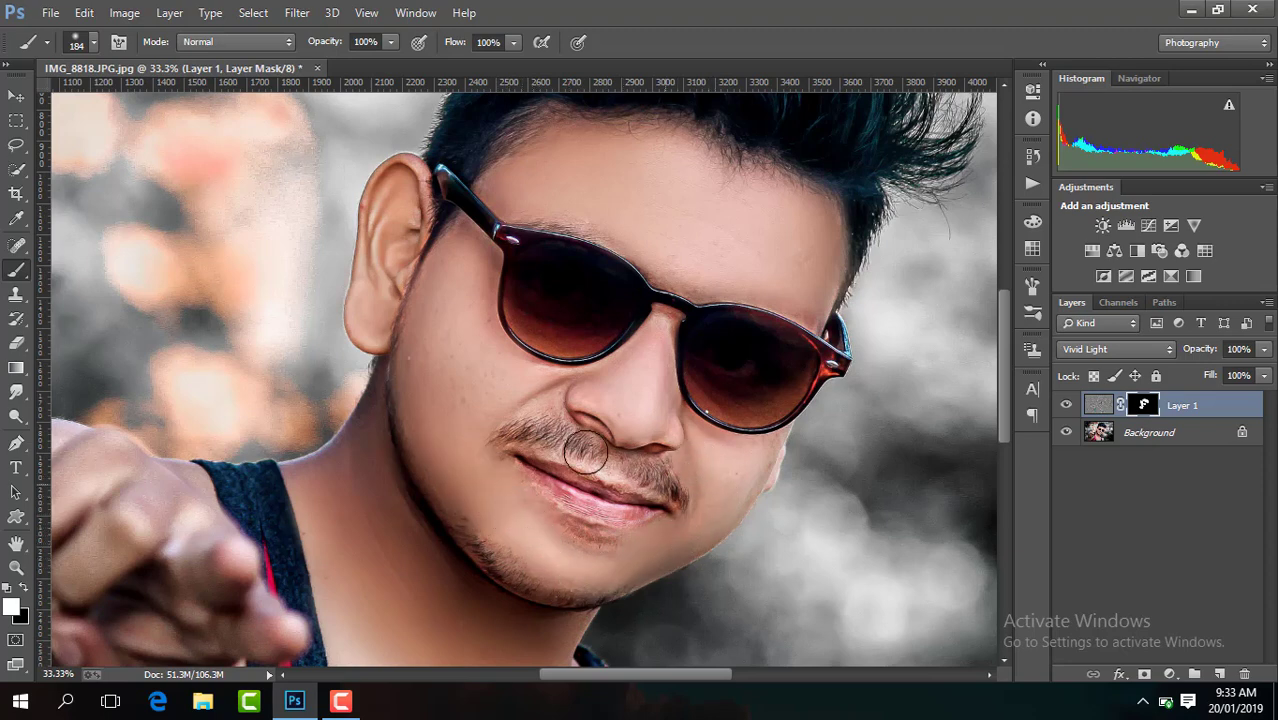
Step: Soften the left side of the neck, then the lower neck and chest with a 454 px brush
{"action": "left_click_drag", "start_coordinate": [1004, 340], "coordinate": [1003, 399]}
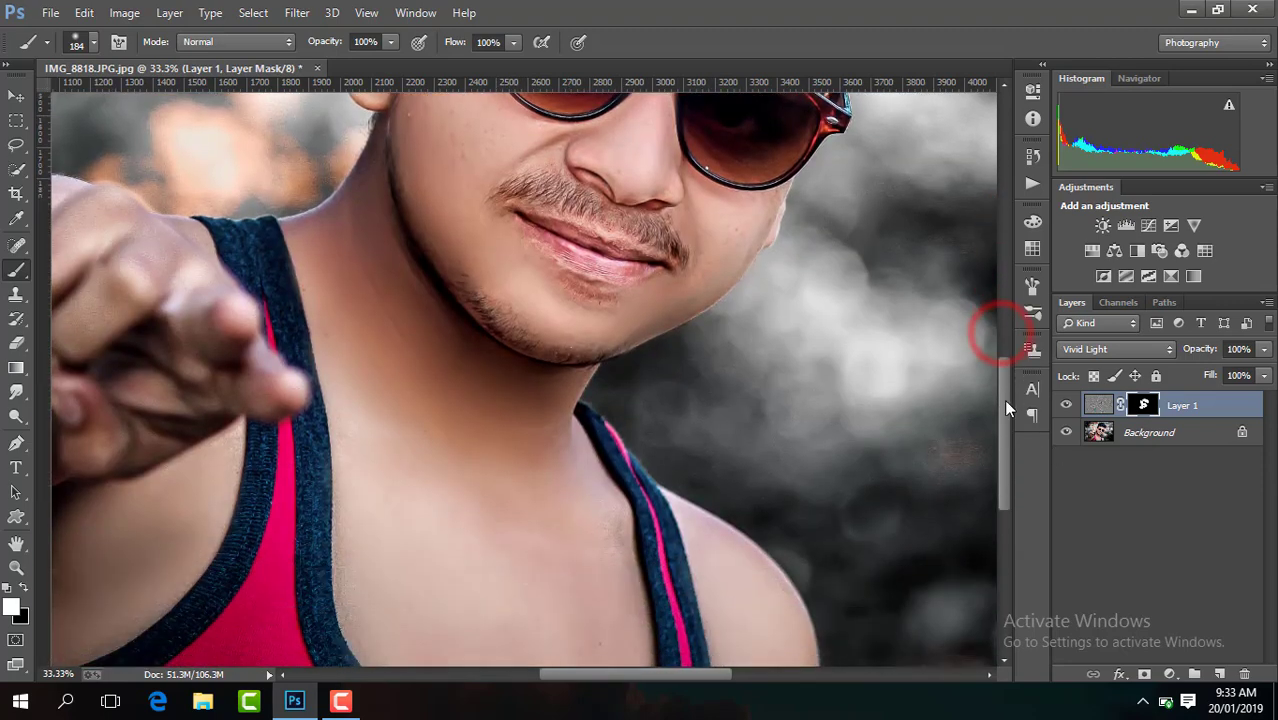
{"action": "left_click_drag", "start_coordinate": [378, 206], "coordinate": [311, 257]}
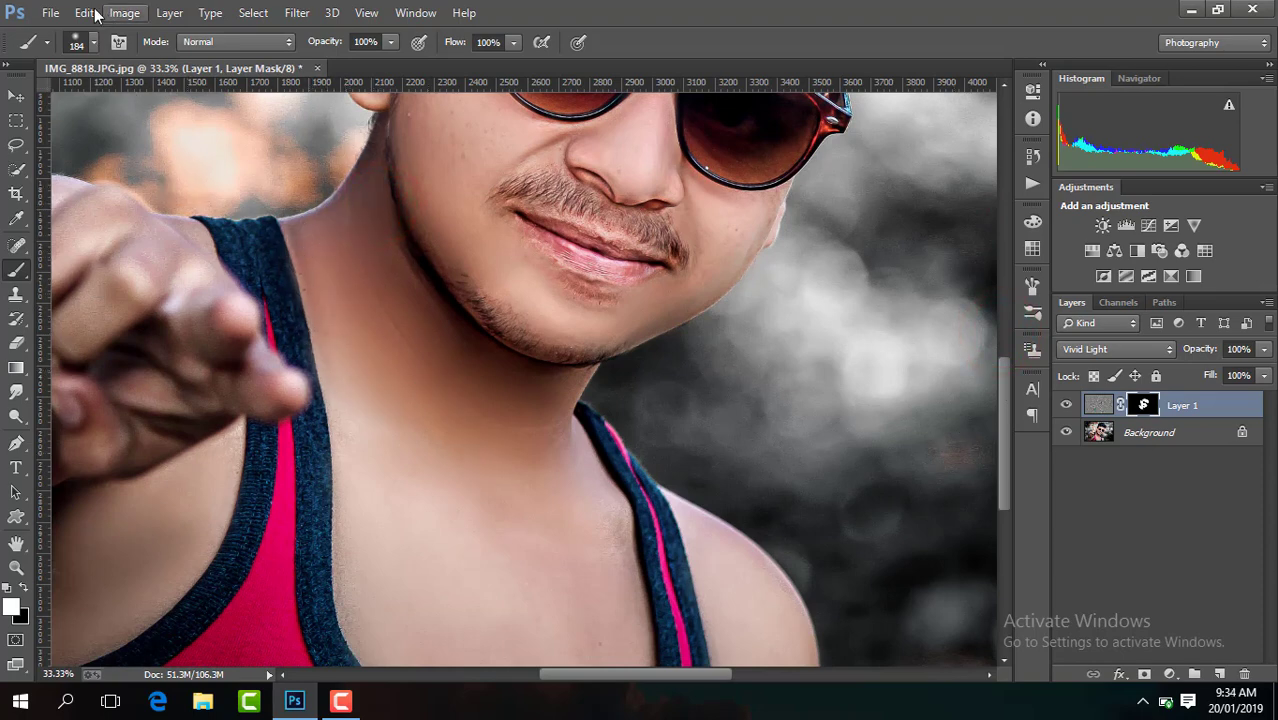
{"action": "left_click", "coordinate": [94, 44]}
{"action": "left_click", "coordinate": [194, 100]}
{"action": "left_click", "coordinate": [499, 556]}
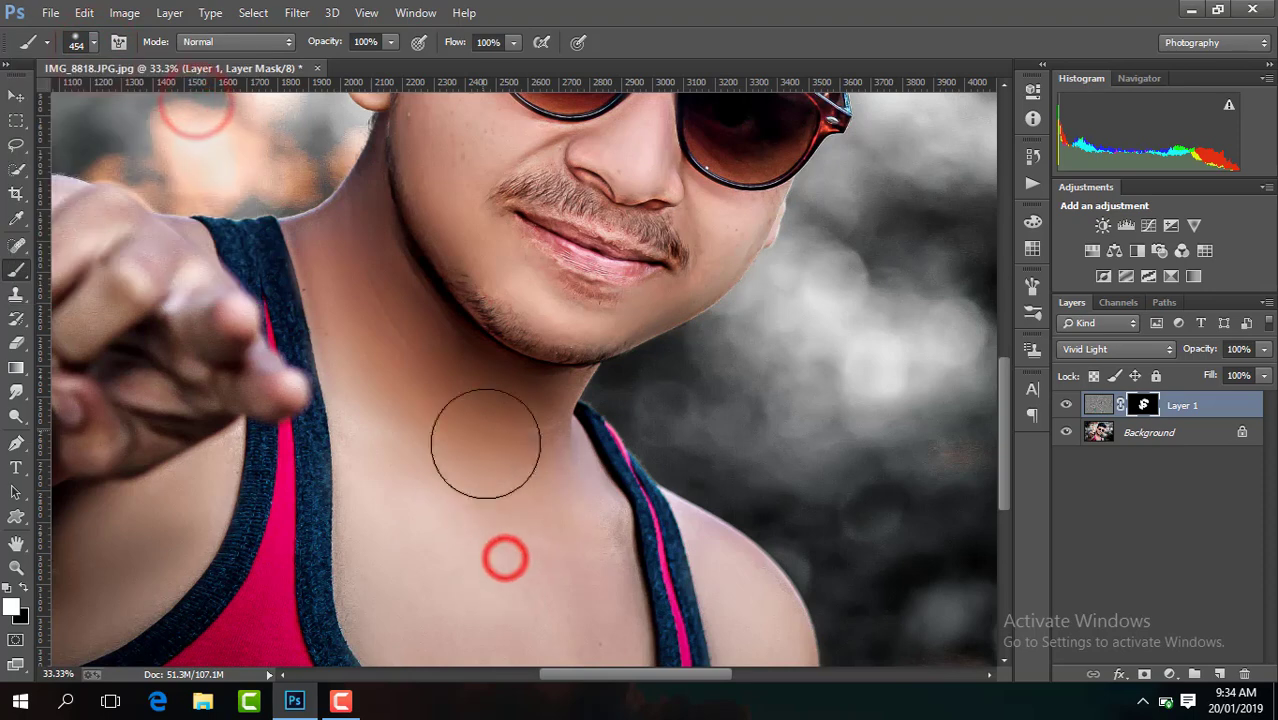
{"action": "mouse_move", "coordinate": [430, 635]}
{"action": "left_mouse_down"}
{"action": "mouse_move", "coordinate": [585, 605]}
{"action": "mouse_move", "coordinate": [442, 471]}
{"action": "mouse_move", "coordinate": [536, 627]}
{"action": "left_mouse_up"}
{"action": "scroll", "coordinate": [536, 627], "scroll_direction": "down", "scroll_amount": 3}
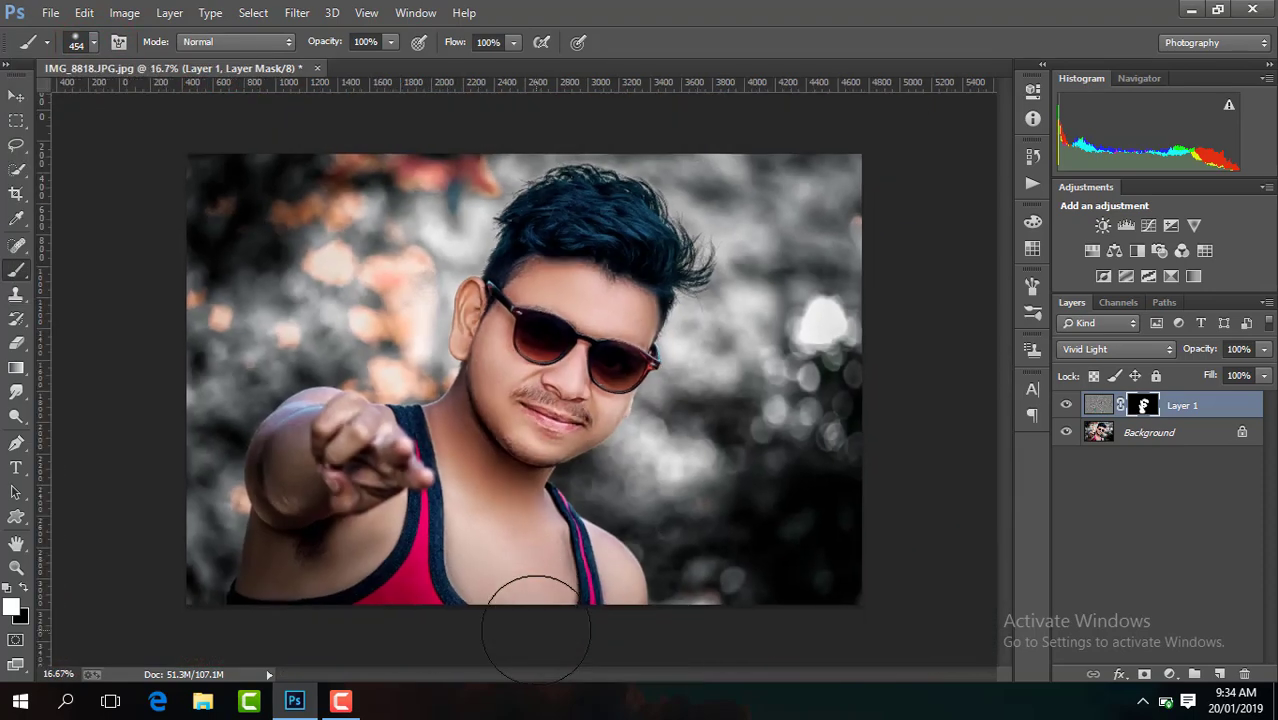
Step: Paint the mask over the outstretched arm with a 261 px brush
{"action": "left_click", "coordinate": [93, 42]}
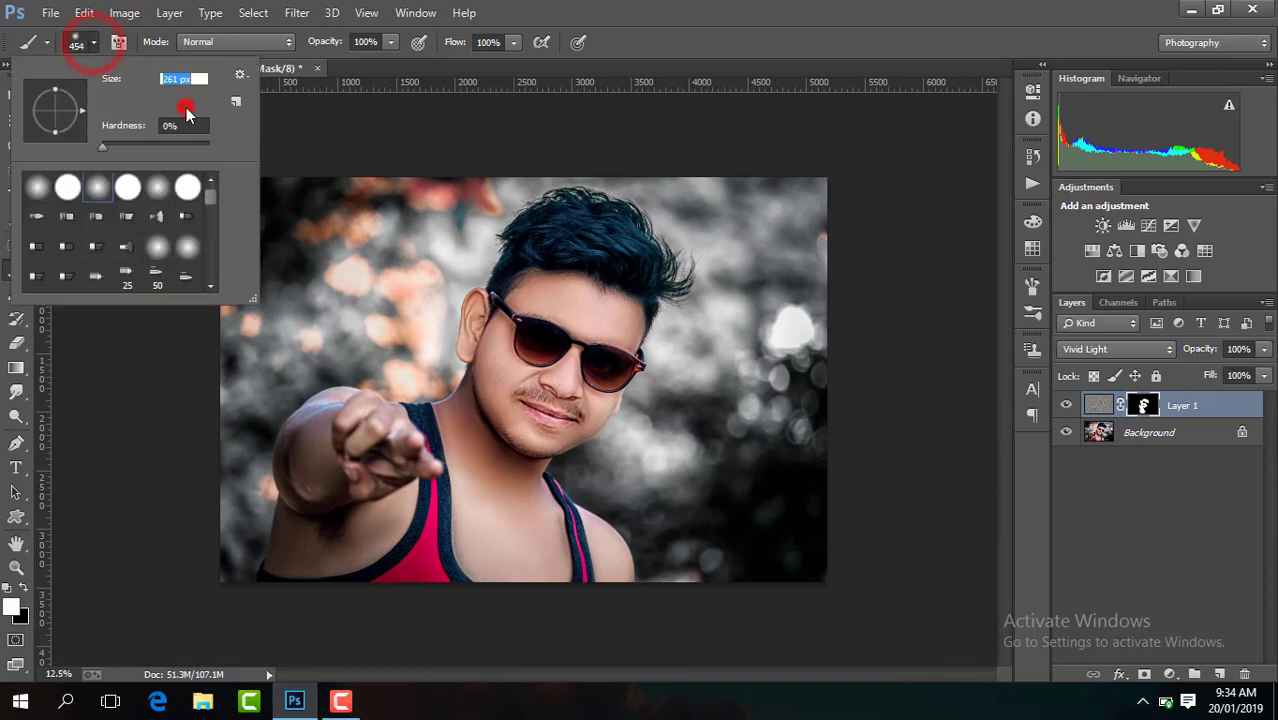
{"action": "key", "text": "Return"}
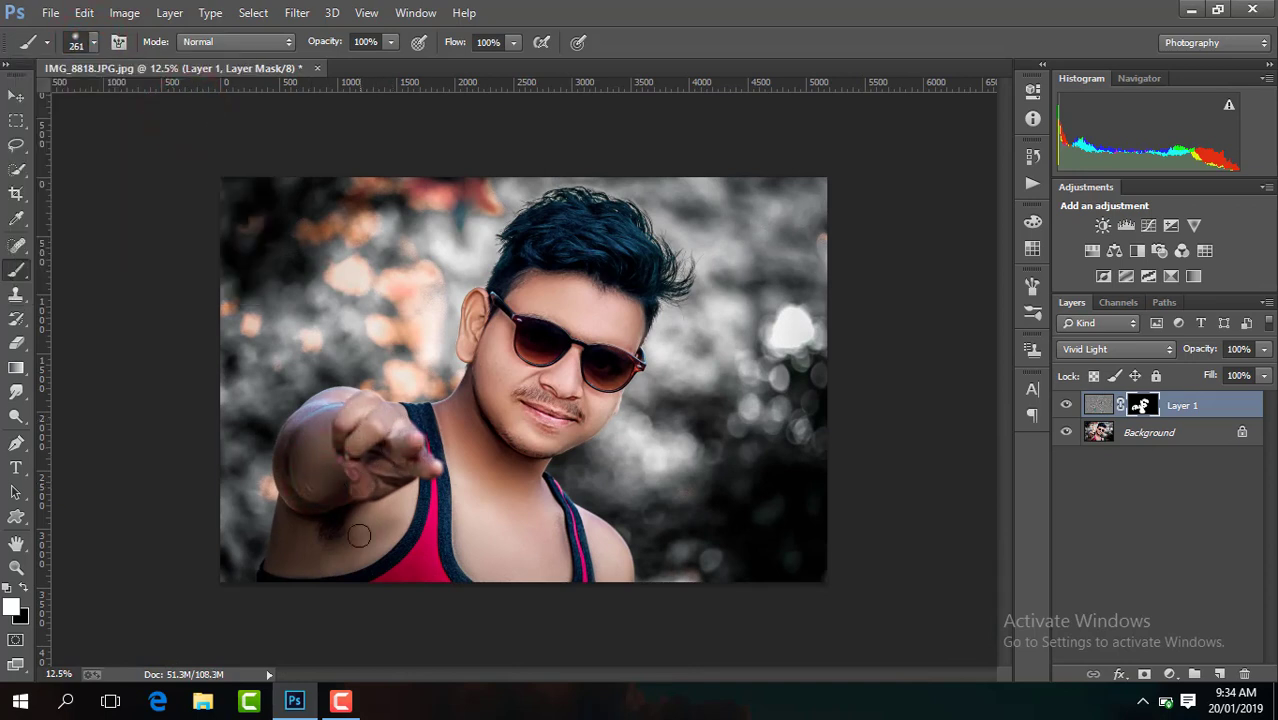
{"action": "left_click", "coordinate": [319, 566]}
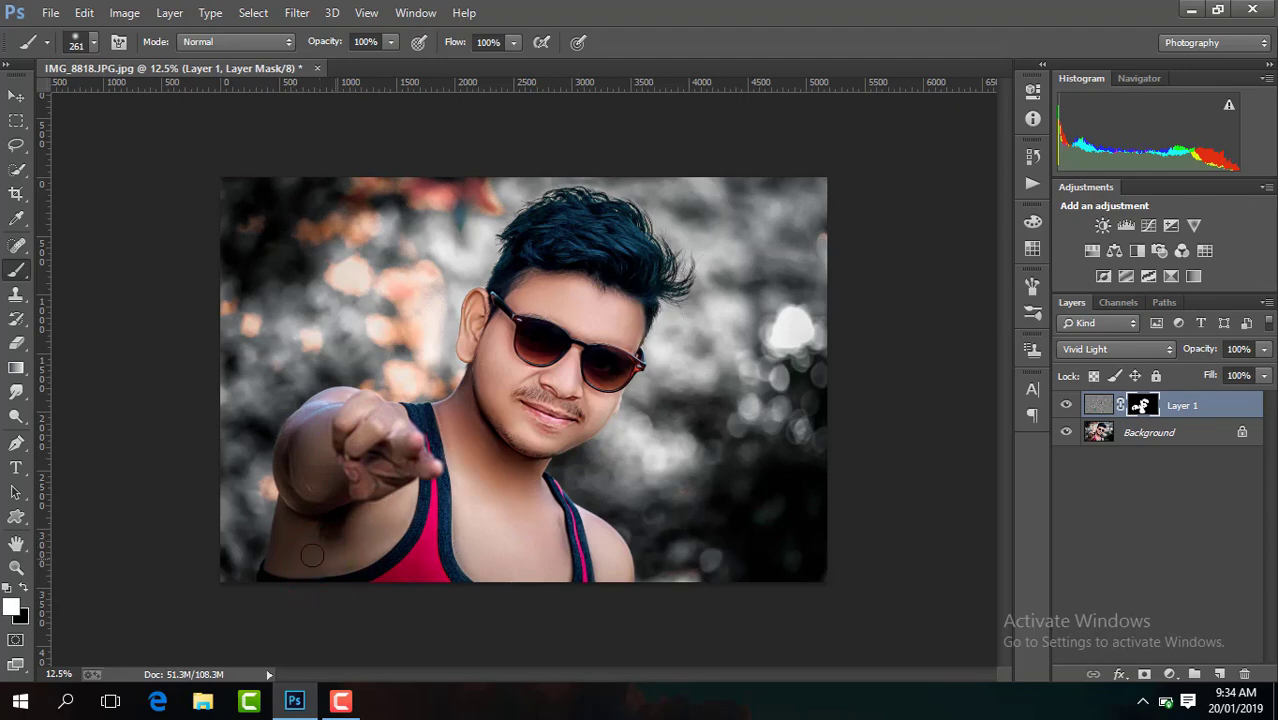
Step: Zoom to view the whole photo and toggle Layer 1 off and on to compare
{"action": "key", "text": "ctrl+minus"}
{"action": "key", "text": "ctrl+minus"}
{"action": "key", "text": "ctrl+plus"}
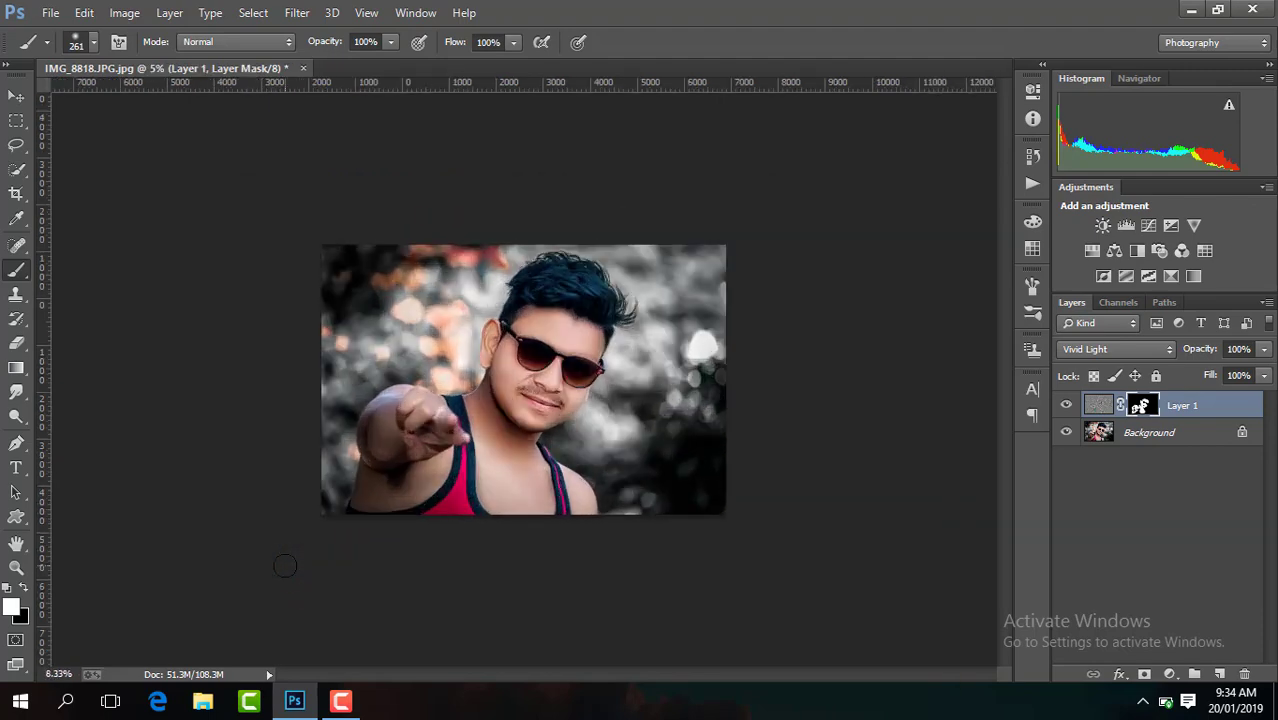
{"action": "key", "text": "ctrl+plus"}
{"action": "left_click", "coordinate": [1065, 406]}
{"action": "left_click", "coordinate": [1065, 406]}
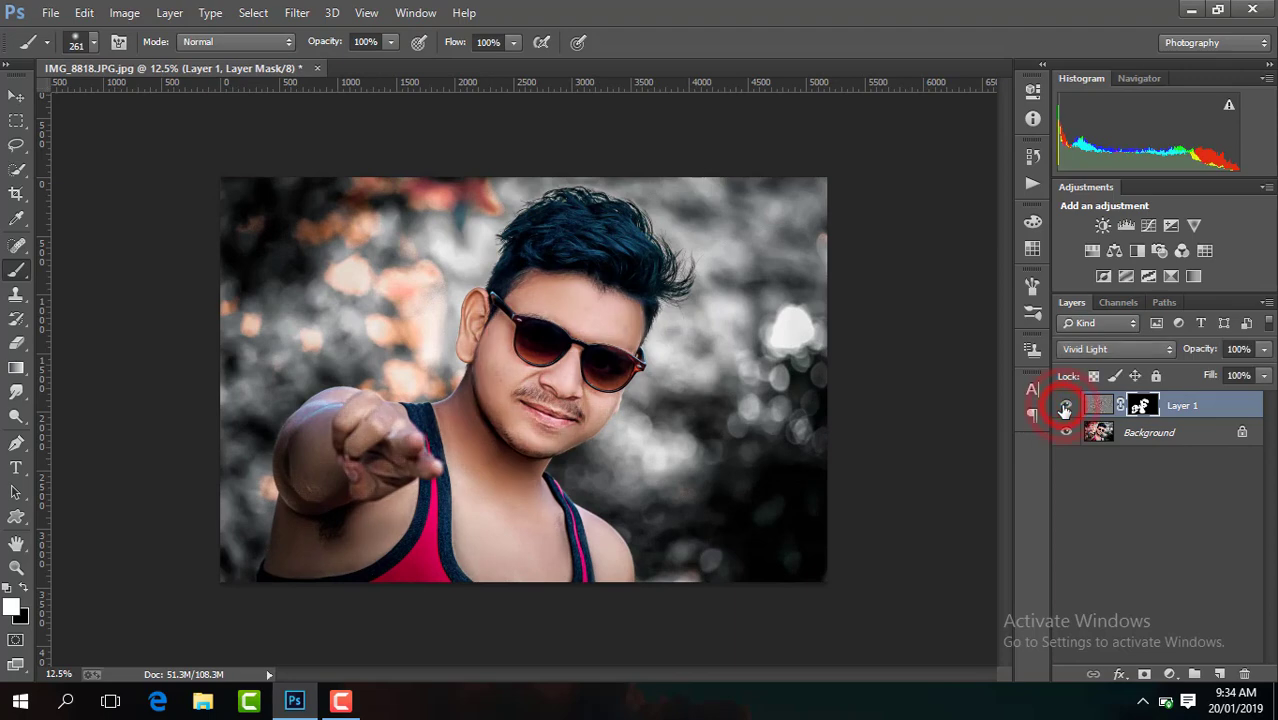
Step: Merge Layer 1 down, add a new empty layer, and set the foreground colour to bright red
{"action": "right_click", "coordinate": [1192, 413]}
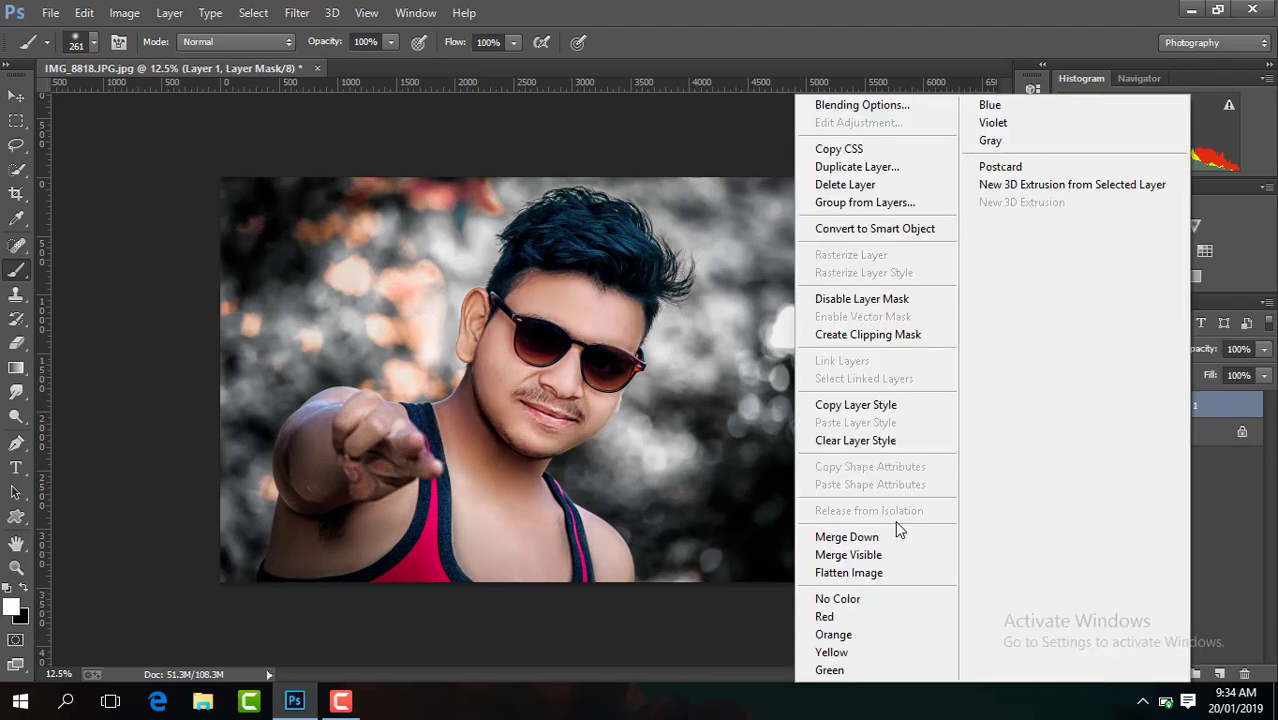
{"action": "left_click", "coordinate": [892, 534]}
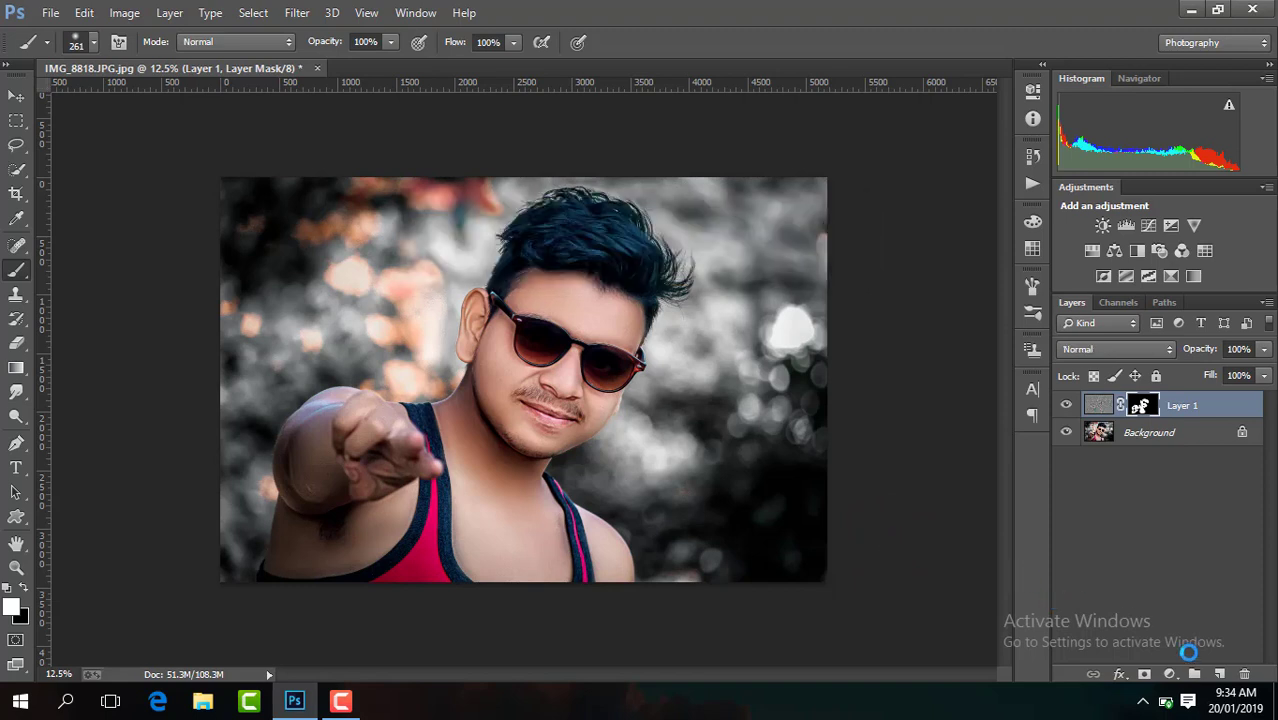
{"action": "left_click", "coordinate": [1219, 677]}
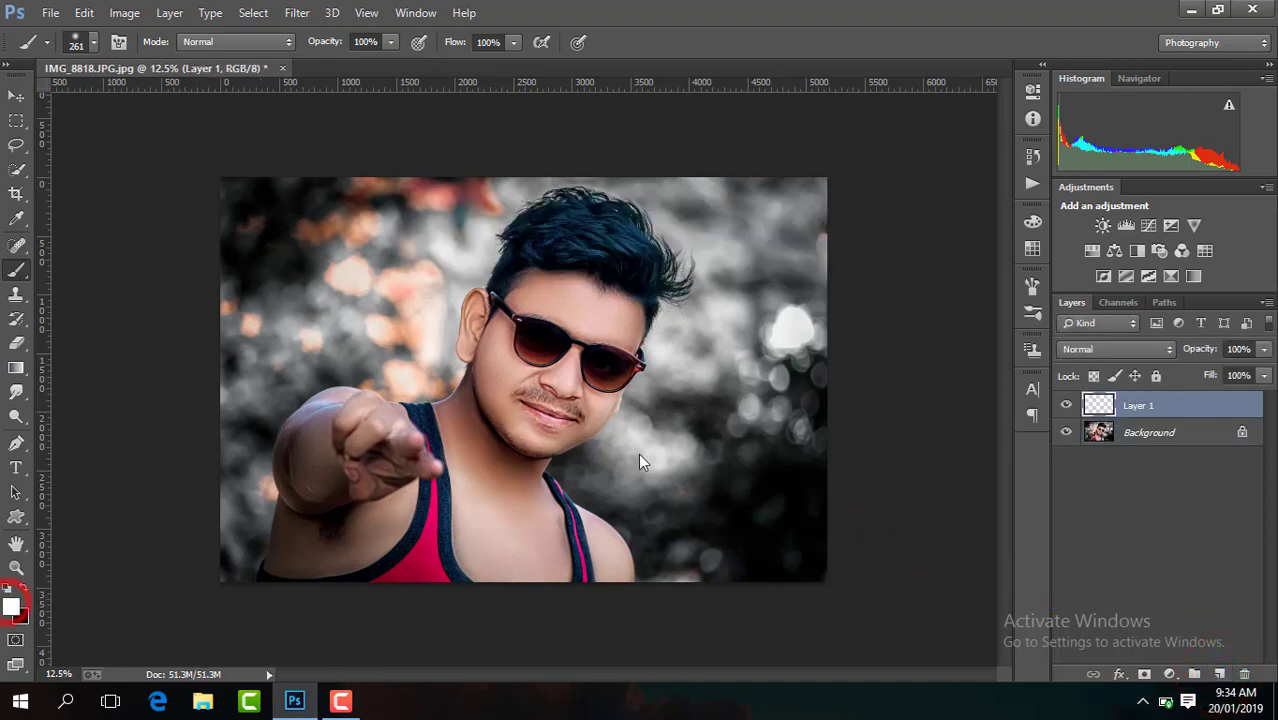
{"action": "left_click", "coordinate": [12, 604]}
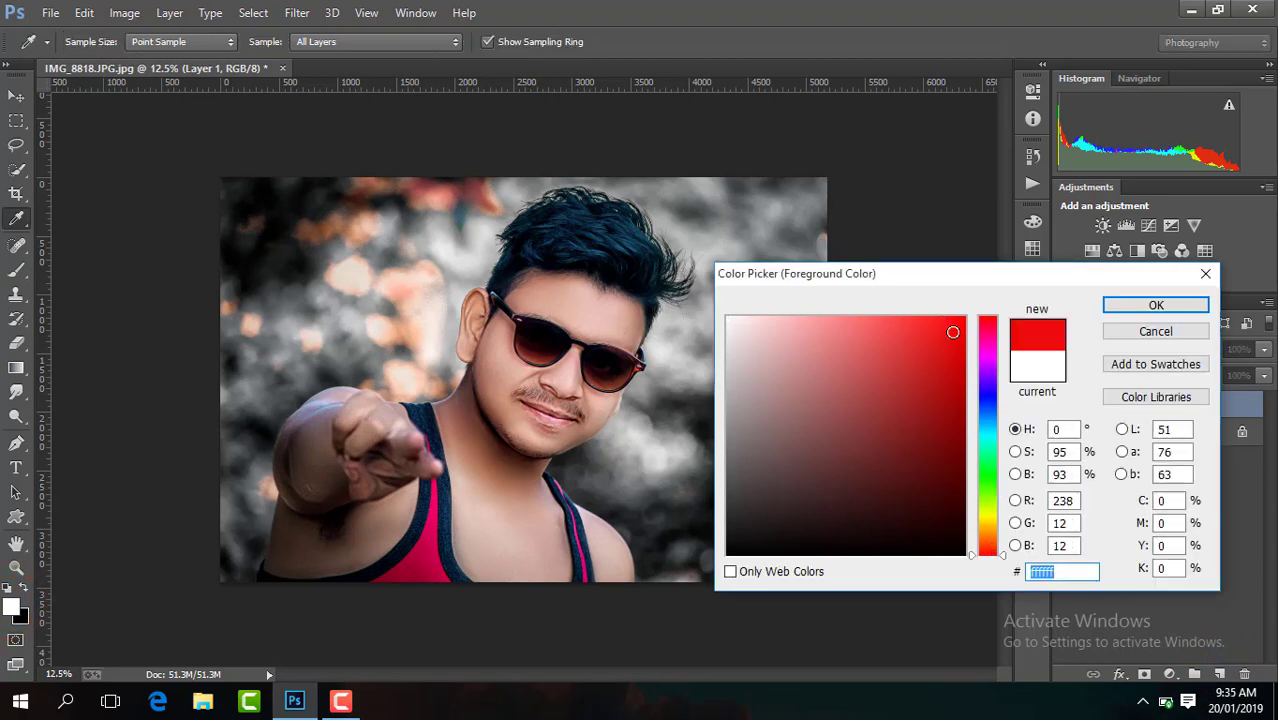
{"action": "left_click_drag", "start_coordinate": [949, 322], "coordinate": [965, 316]}
{"action": "left_click", "coordinate": [1140, 305]}
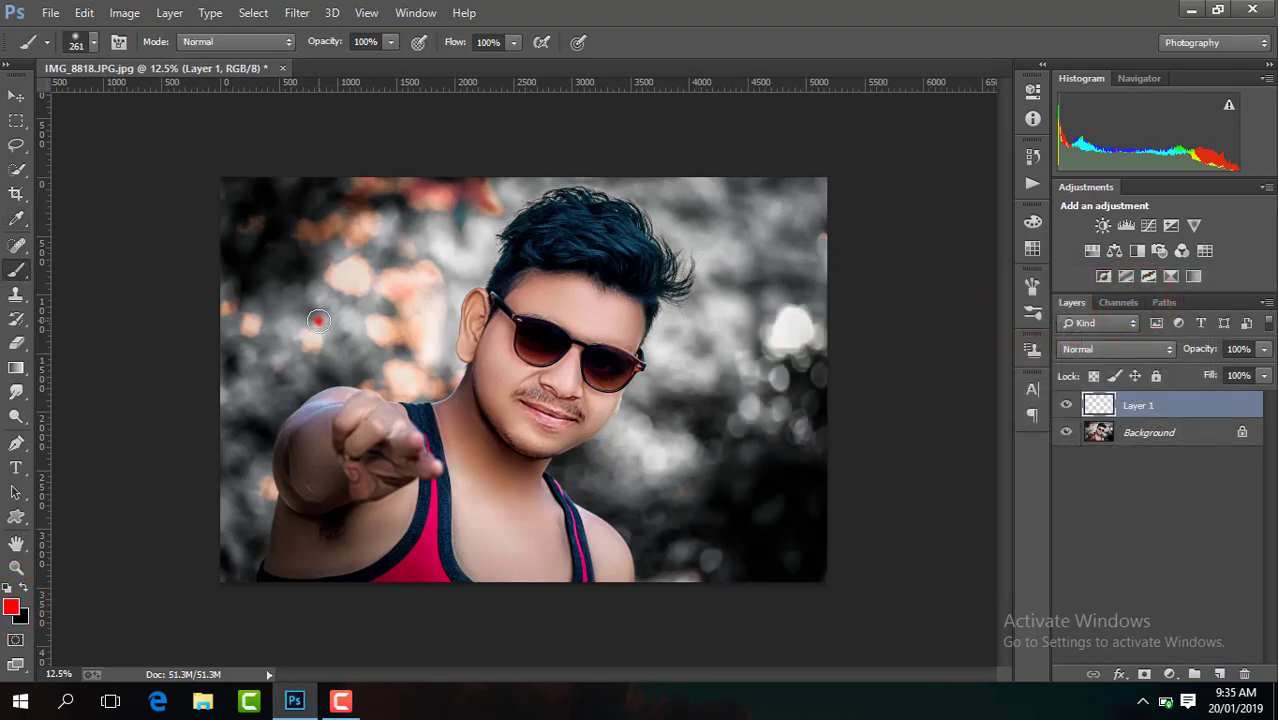
Step: Paint a red dab on the upper-left background and set the layer's blend mode to Screen
{"action": "left_click", "coordinate": [317, 320]}
{"action": "left_click", "coordinate": [1099, 350]}
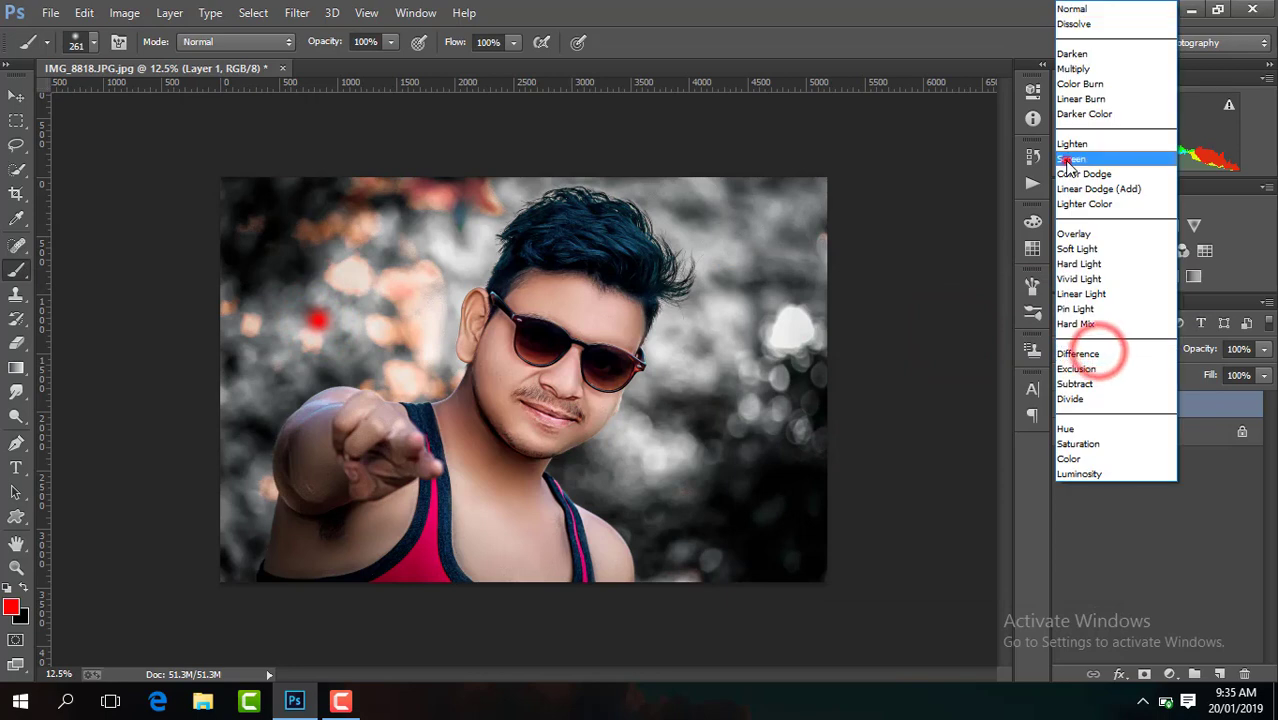
{"action": "left_click", "coordinate": [1066, 157]}
{"action": "left_click", "coordinate": [16, 97]}
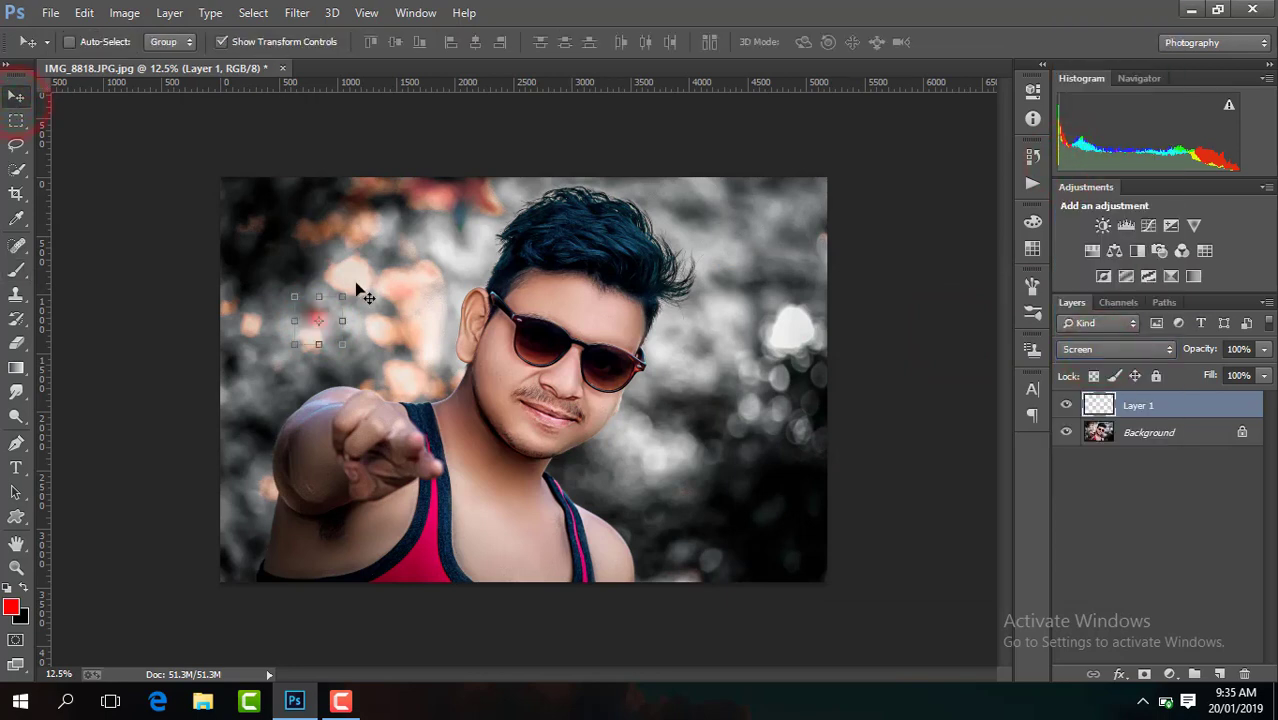
Step: Scale the red dab into a large soft glow and move it to the upper-right background
{"action": "left_click_drag", "start_coordinate": [345, 346], "coordinate": [501, 459]}
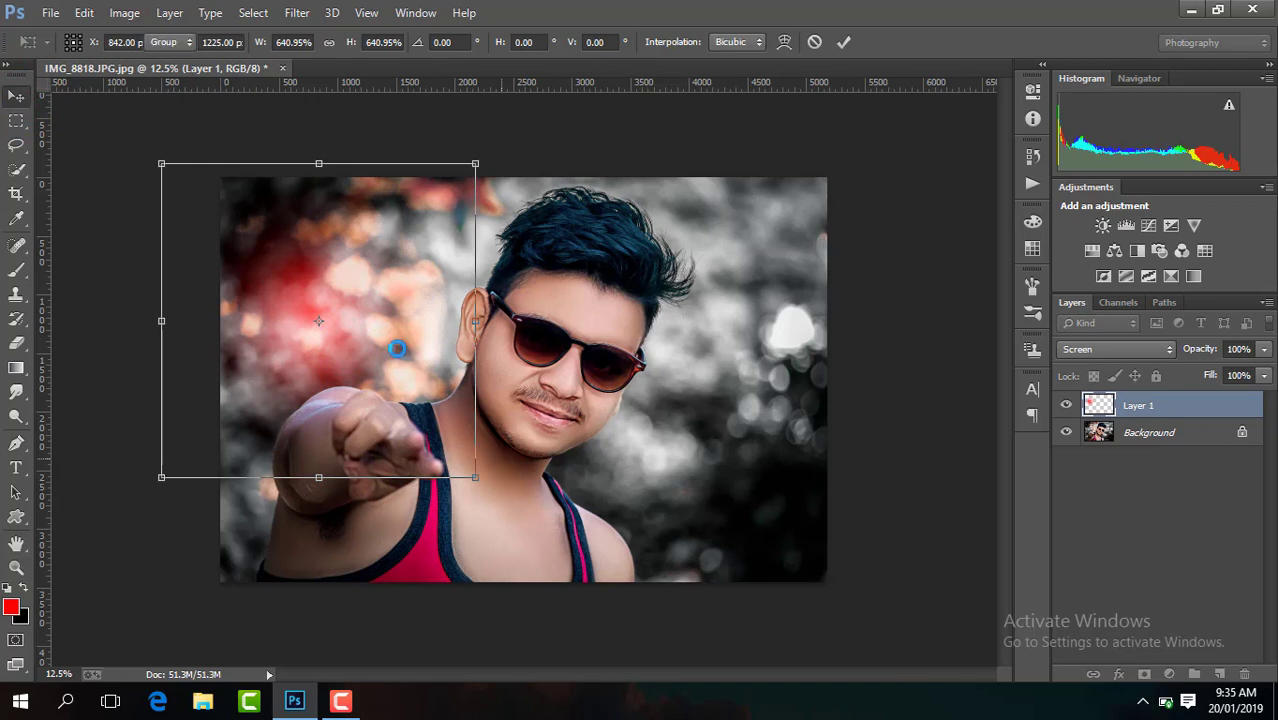
{"action": "key", "text": "Return"}
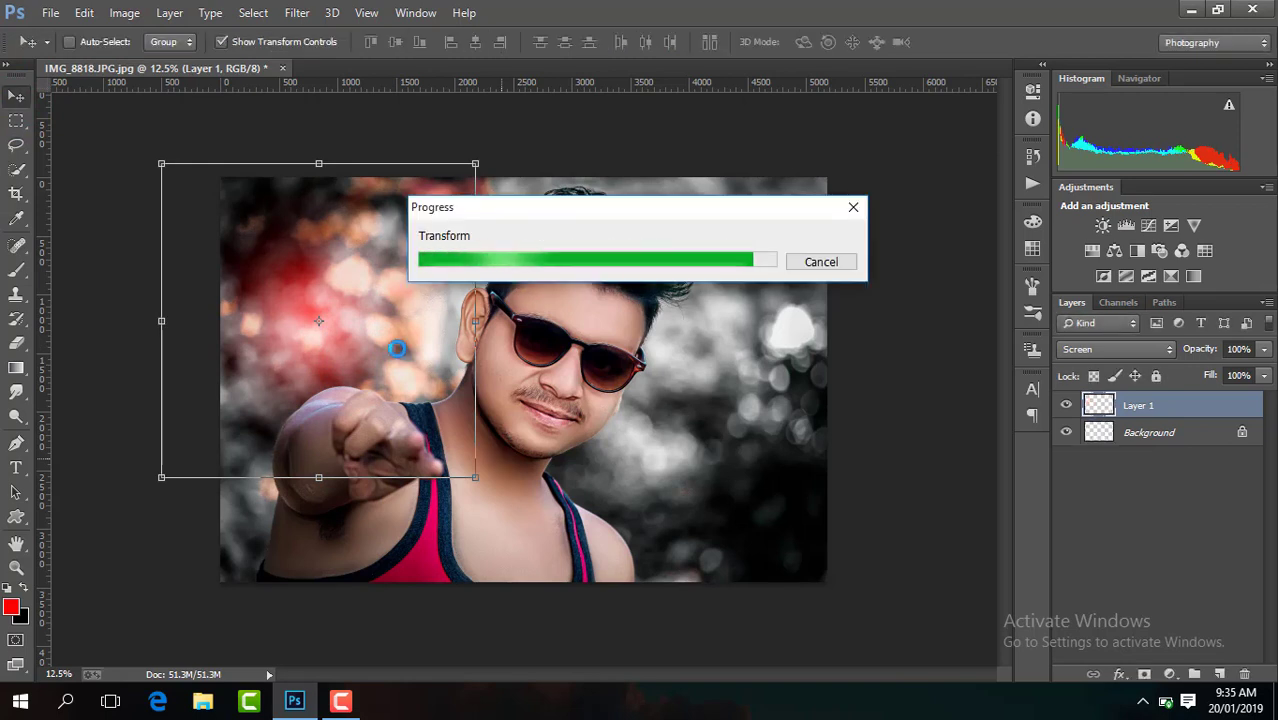
{"action": "mouse_move", "coordinate": [369, 359]}
{"action": "left_mouse_down"}
{"action": "mouse_move", "coordinate": [815, 310]}
{"action": "mouse_move", "coordinate": [418, 203]}
{"action": "mouse_move", "coordinate": [465, 228]}
{"action": "left_mouse_up"}
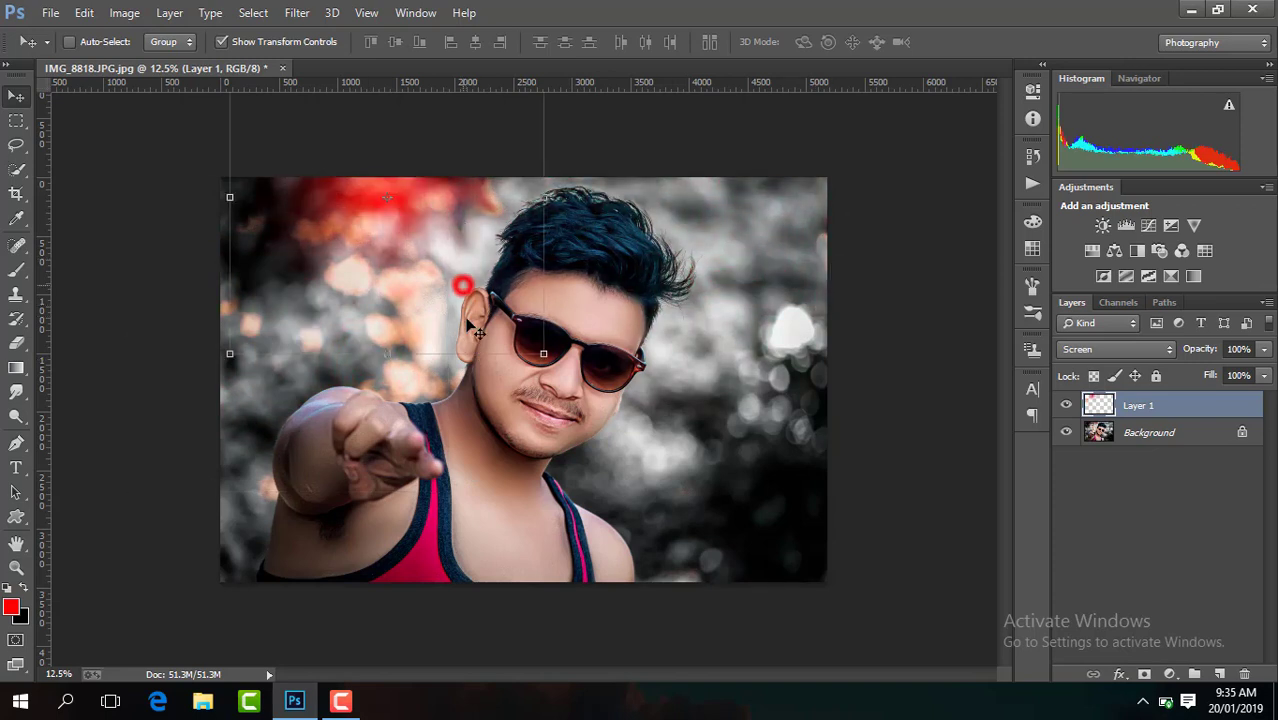
{"action": "left_click_drag", "start_coordinate": [468, 320], "coordinate": [812, 338]}
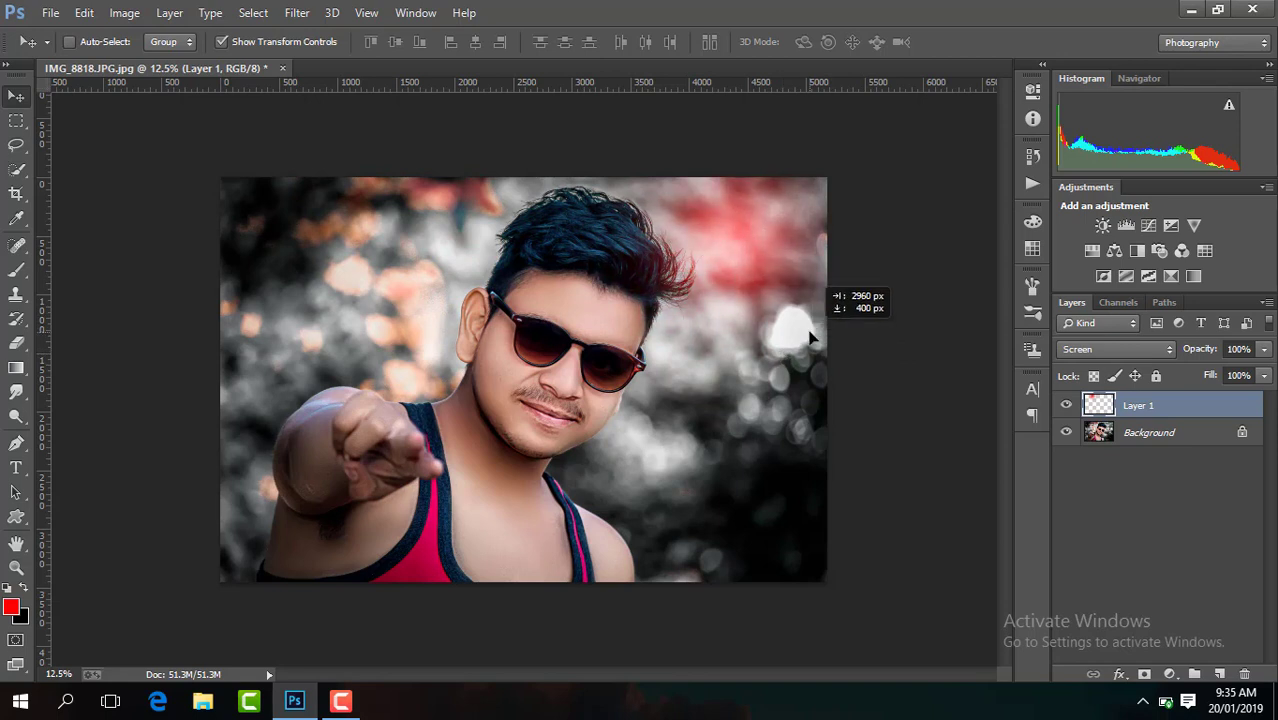
{"action": "left_click_drag", "start_coordinate": [812, 338], "coordinate": [770, 308]}
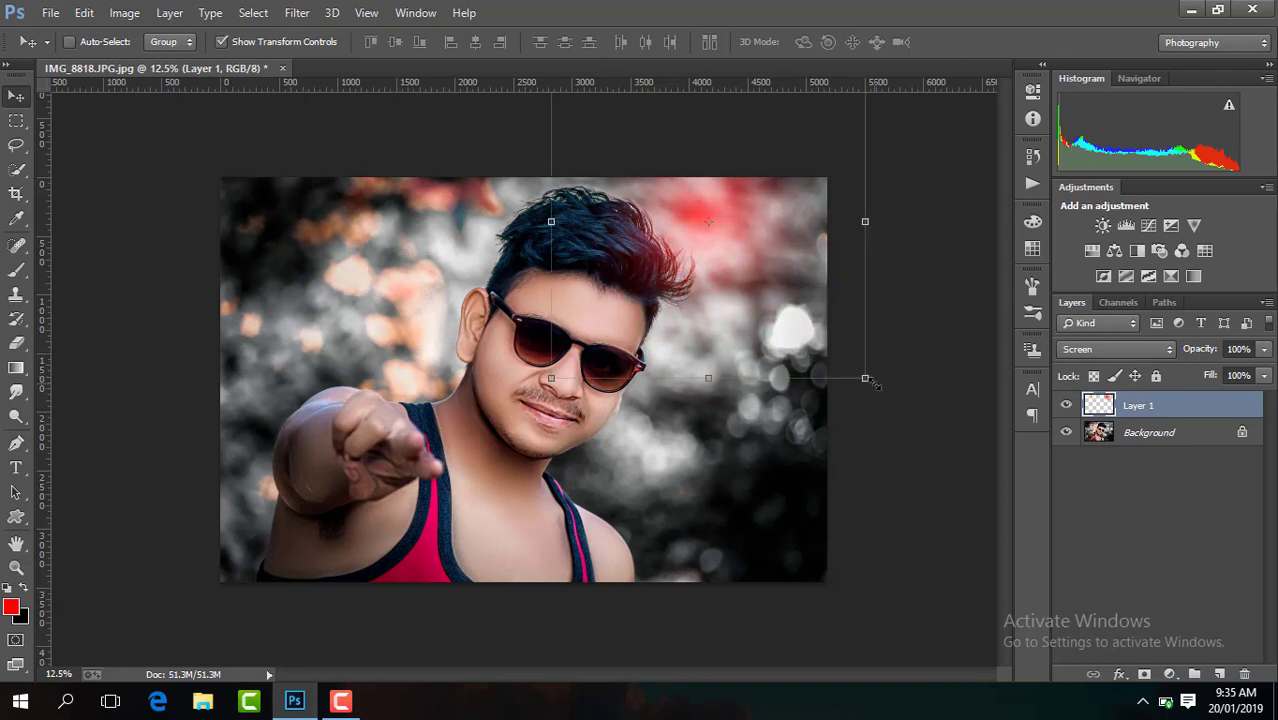
Step: Enlarge the red glow further to 134% and settle it behind the hair at upper right
{"action": "left_click_drag", "start_coordinate": [866, 379], "coordinate": [919, 432]}
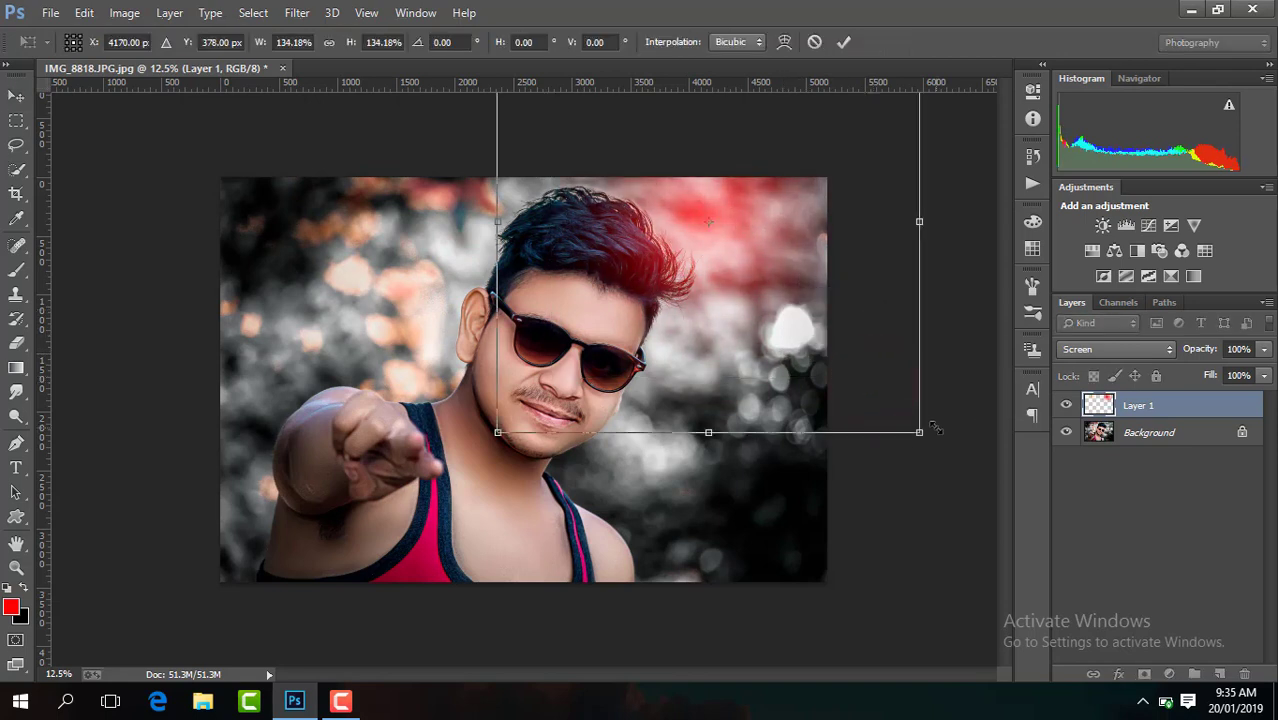
{"action": "key", "text": "Return"}
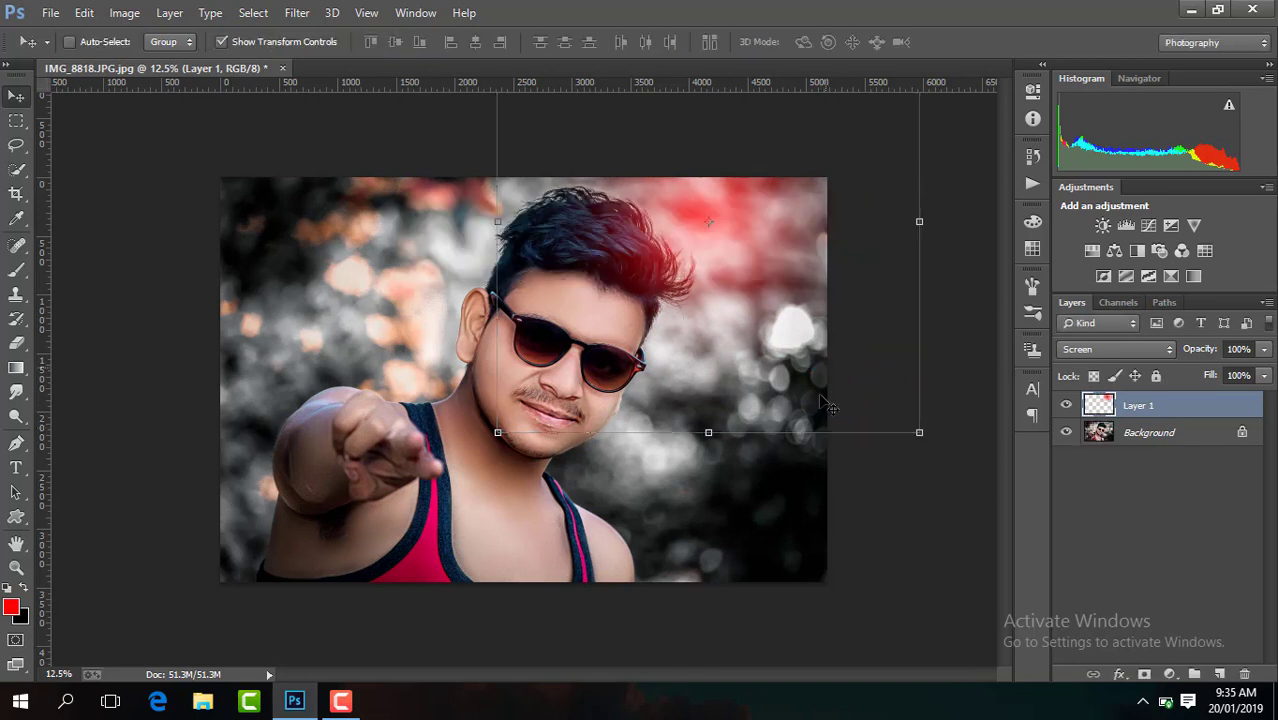
{"action": "left_click_drag", "start_coordinate": [829, 342], "coordinate": [531, 371]}
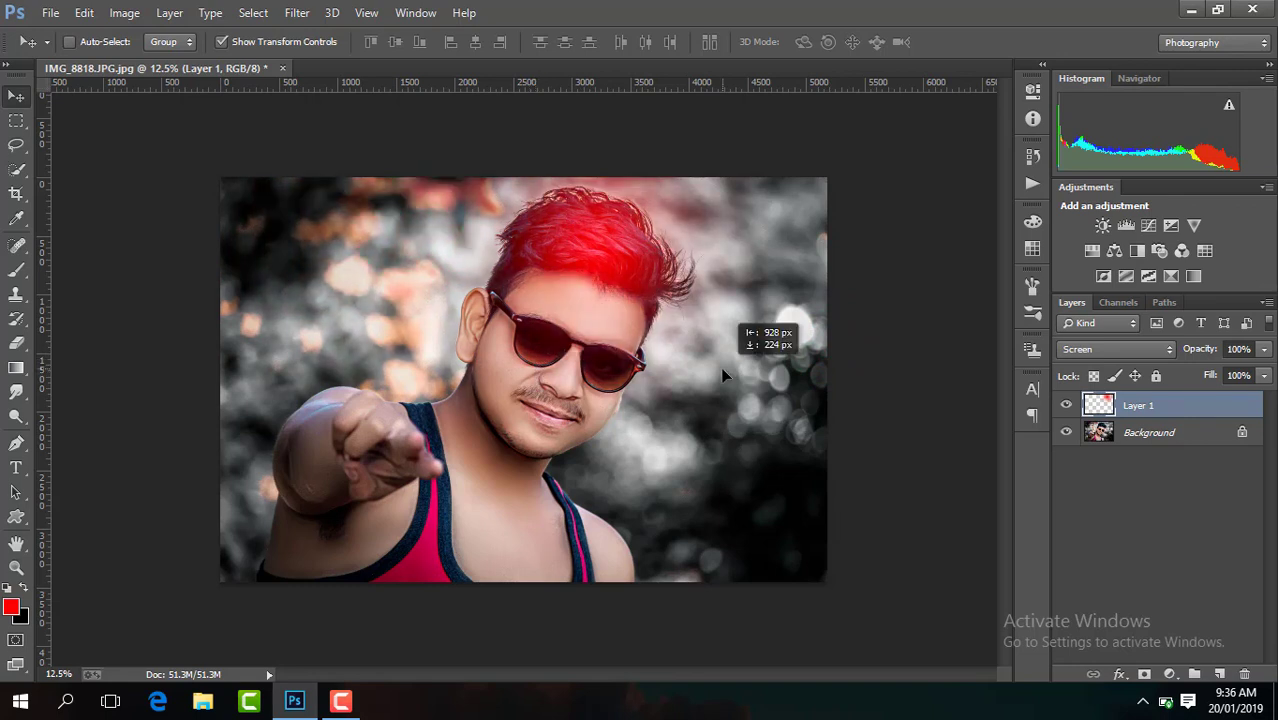
{"action": "mouse_move", "coordinate": [531, 371]}
{"action": "left_mouse_down"}
{"action": "mouse_move", "coordinate": [688, 343]}
{"action": "mouse_move", "coordinate": [806, 291]}
{"action": "left_mouse_up"}
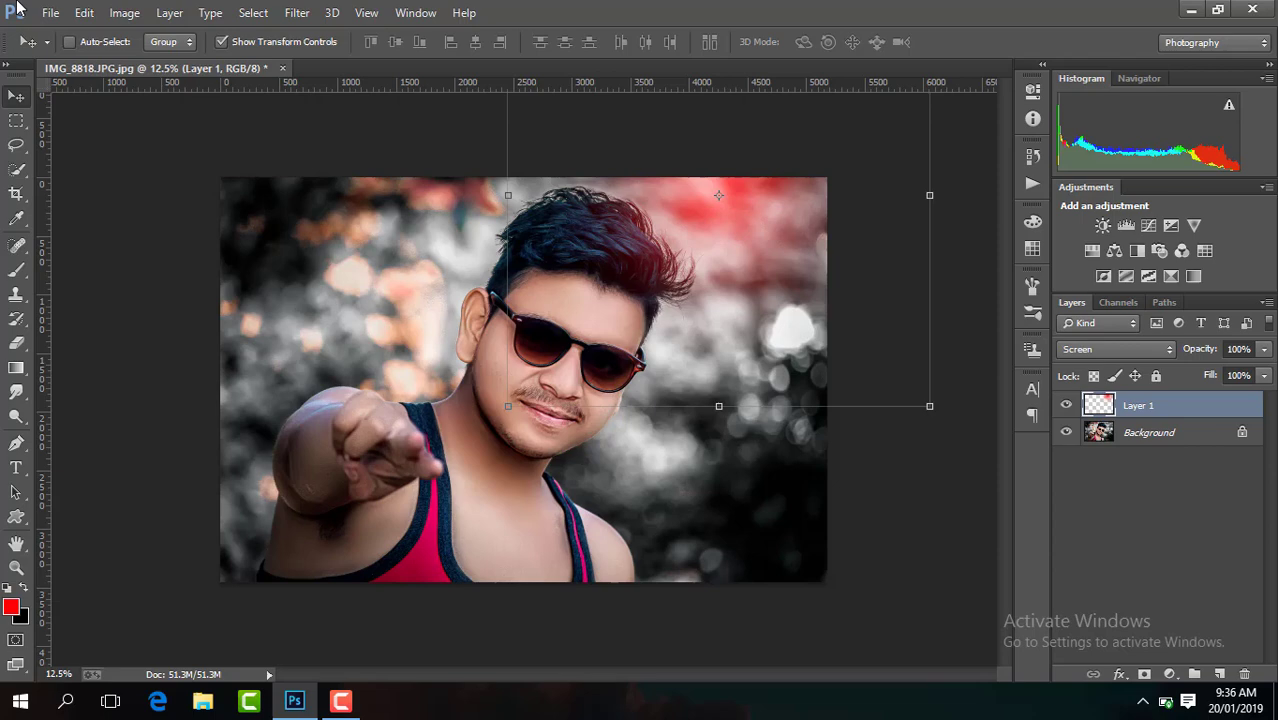
Step: Apply Hue/Saturation to the Screen glow on Layer 1: Hue +17, Saturation +54, Lightness -21
{"action": "left_click", "coordinate": [141, 19]}
{"action": "mouse_move", "coordinate": [152, 60]}
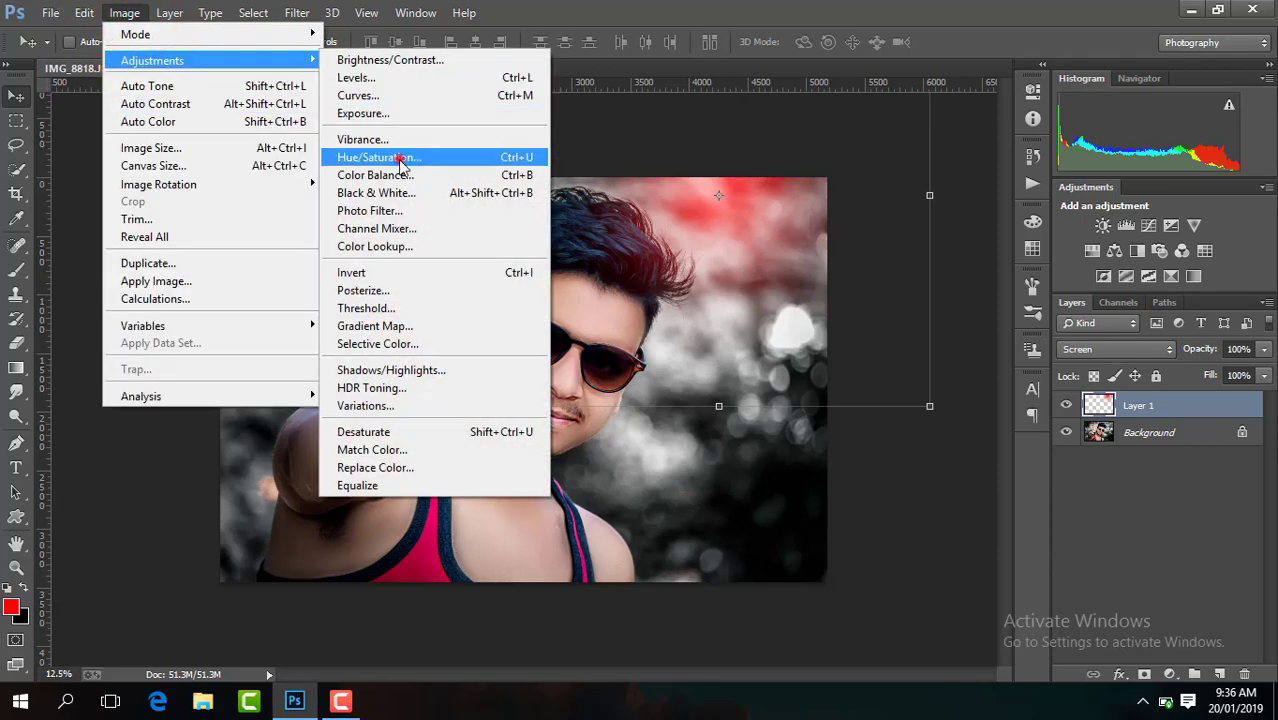
{"action": "left_click", "coordinate": [400, 160]}
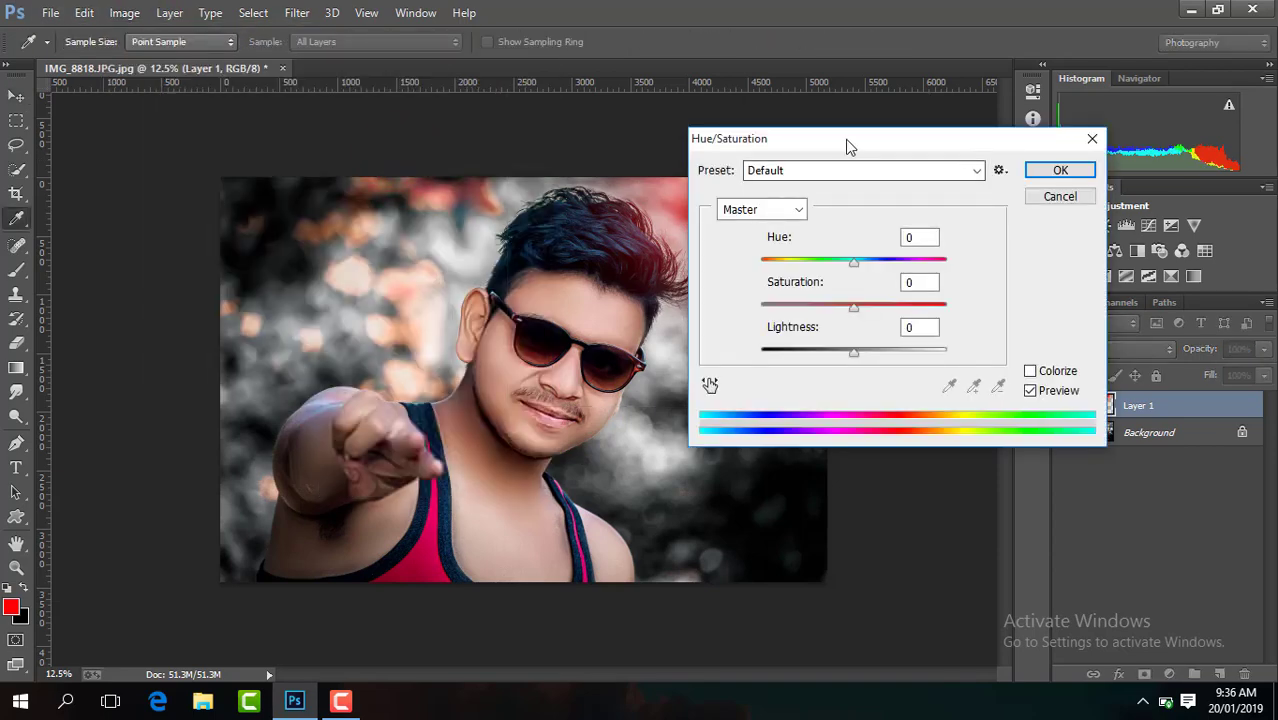
{"action": "left_click_drag", "start_coordinate": [848, 146], "coordinate": [333, 278]}
{"action": "mouse_move", "coordinate": [338, 392]}
{"action": "left_mouse_down"}
{"action": "mouse_move", "coordinate": [305, 397]}
{"action": "mouse_move", "coordinate": [440, 416]}
{"action": "mouse_move", "coordinate": [212, 405]}
{"action": "mouse_move", "coordinate": [280, 399]}
{"action": "mouse_move", "coordinate": [388, 445]}
{"action": "left_mouse_up"}
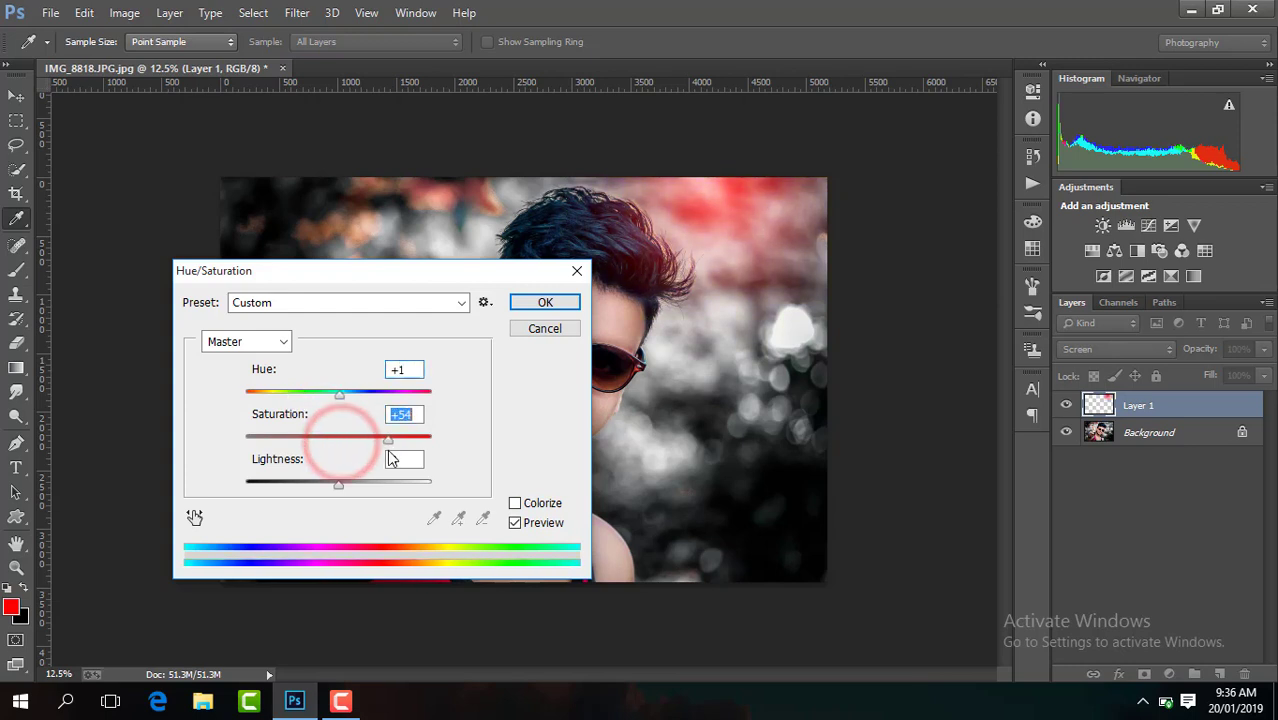
{"action": "left_click_drag", "start_coordinate": [338, 485], "coordinate": [318, 489]}
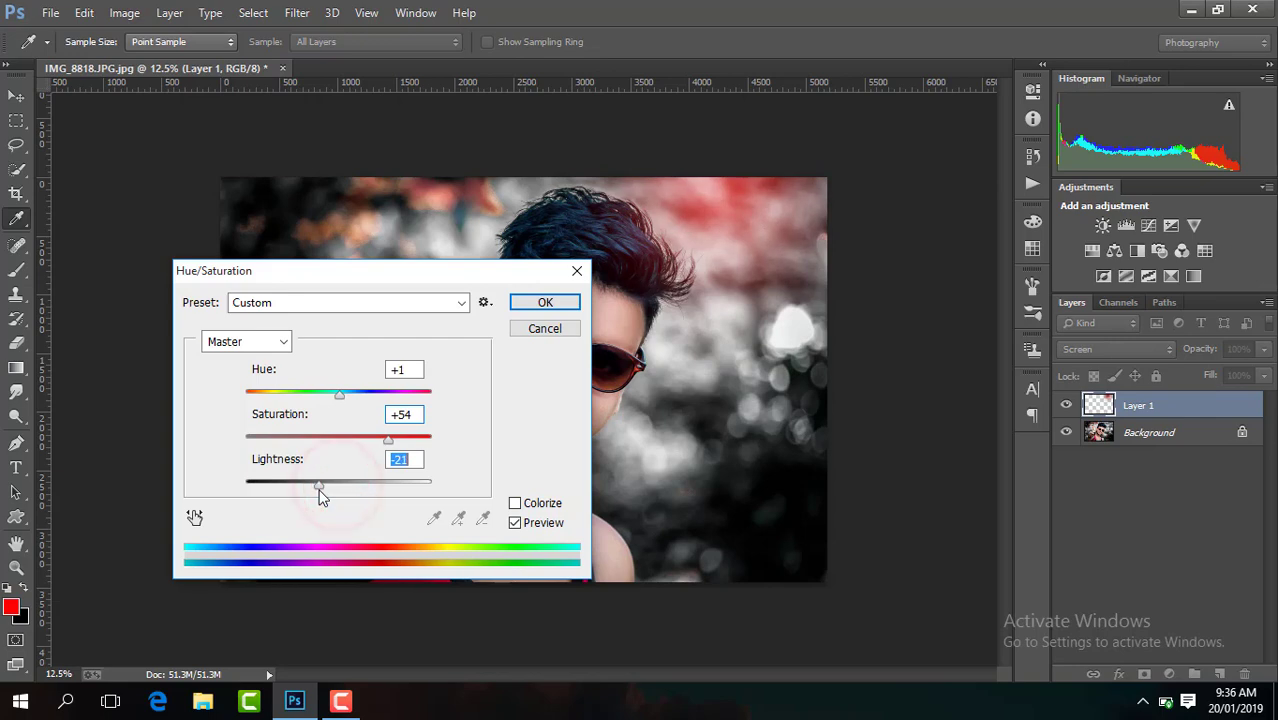
{"action": "left_click_drag", "start_coordinate": [340, 394], "coordinate": [354, 395]}
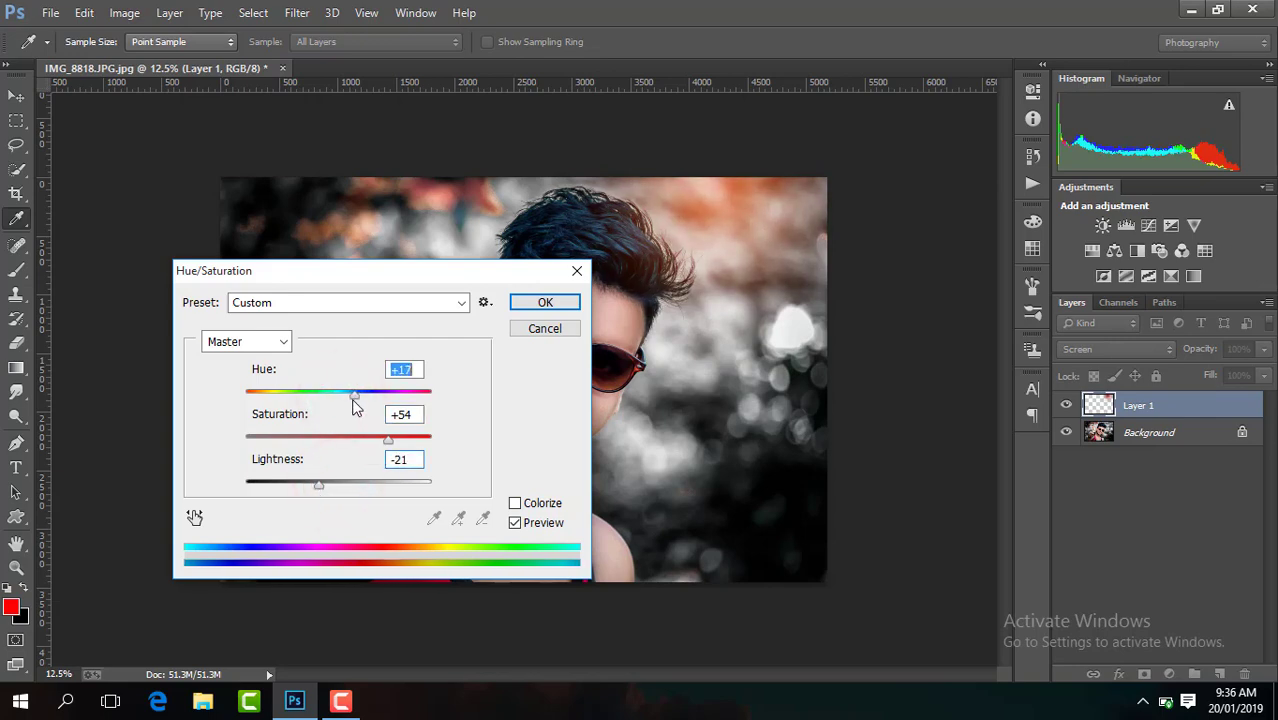
{"action": "left_click", "coordinate": [561, 305]}
Step: Nudge the glow slightly and toggle Layer 1's visibility to compare before and after
{"action": "key", "text": "v"}
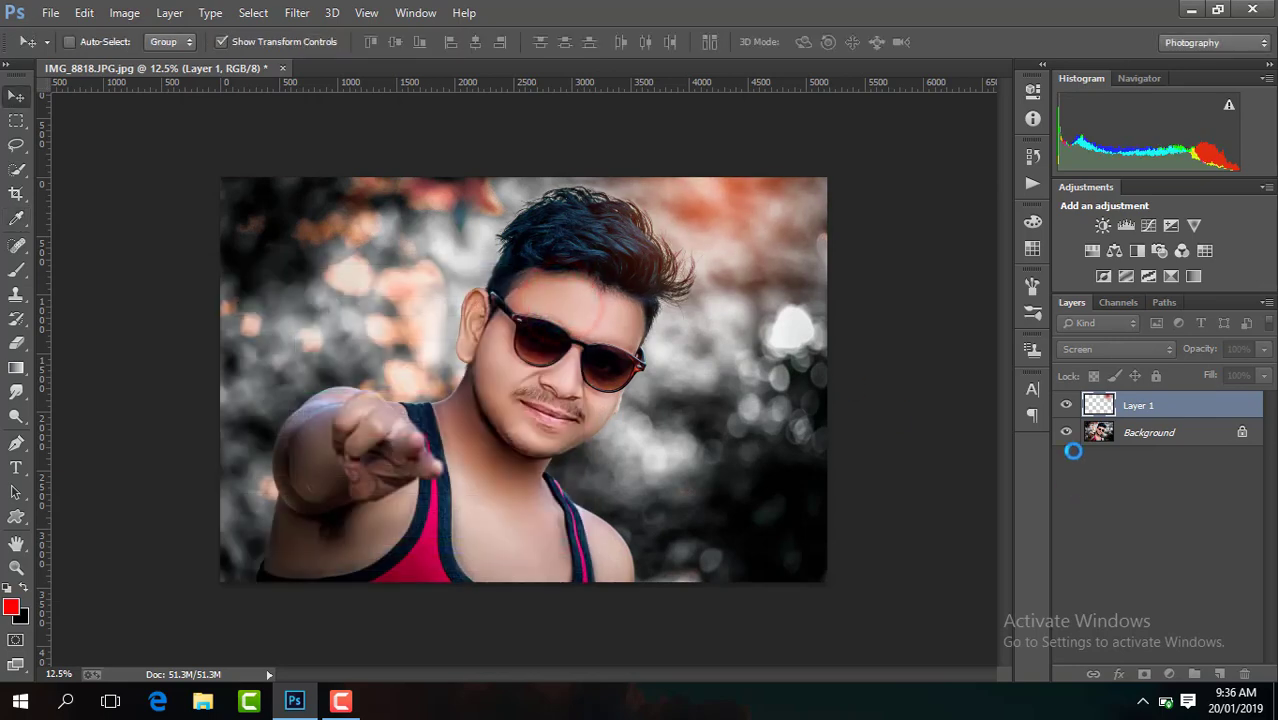
{"action": "mouse_move", "coordinate": [840, 294]}
{"action": "left_mouse_down"}
{"action": "mouse_move", "coordinate": [843, 338]}
{"action": "mouse_move", "coordinate": [856, 326]}
{"action": "left_mouse_up"}
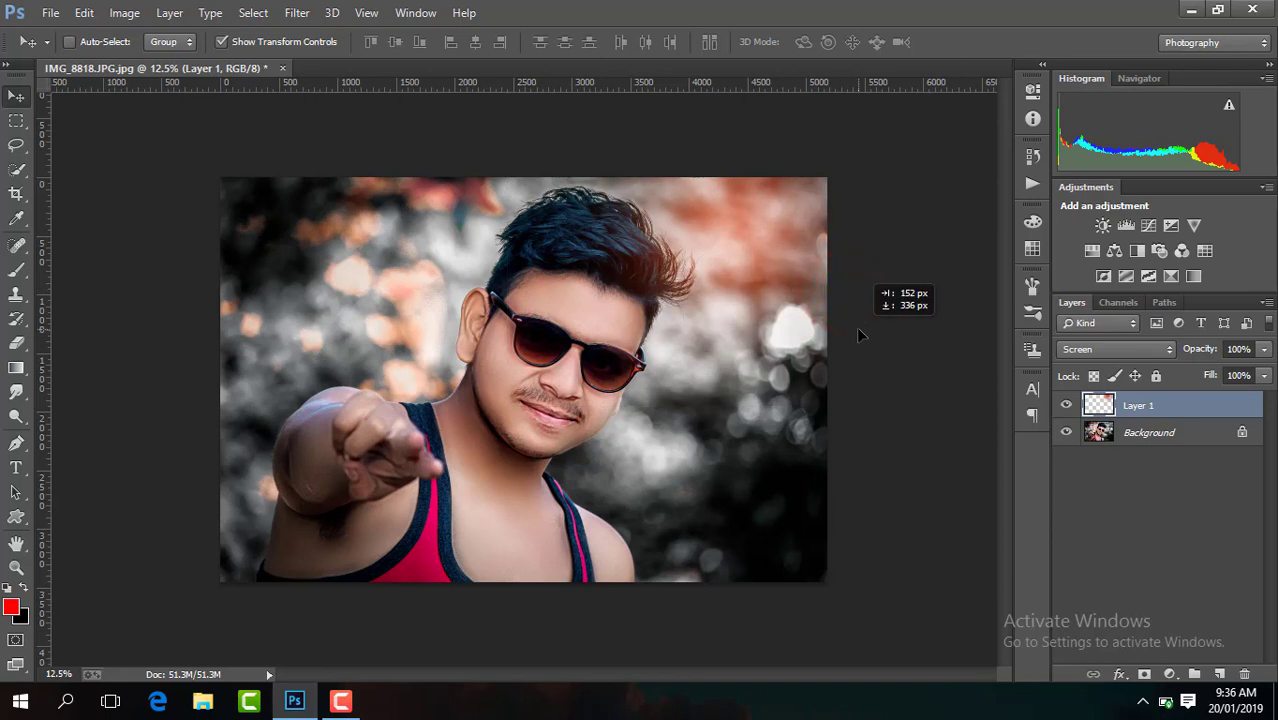
{"action": "left_click", "coordinate": [1066, 403]}
{"action": "left_click", "coordinate": [1066, 403]}
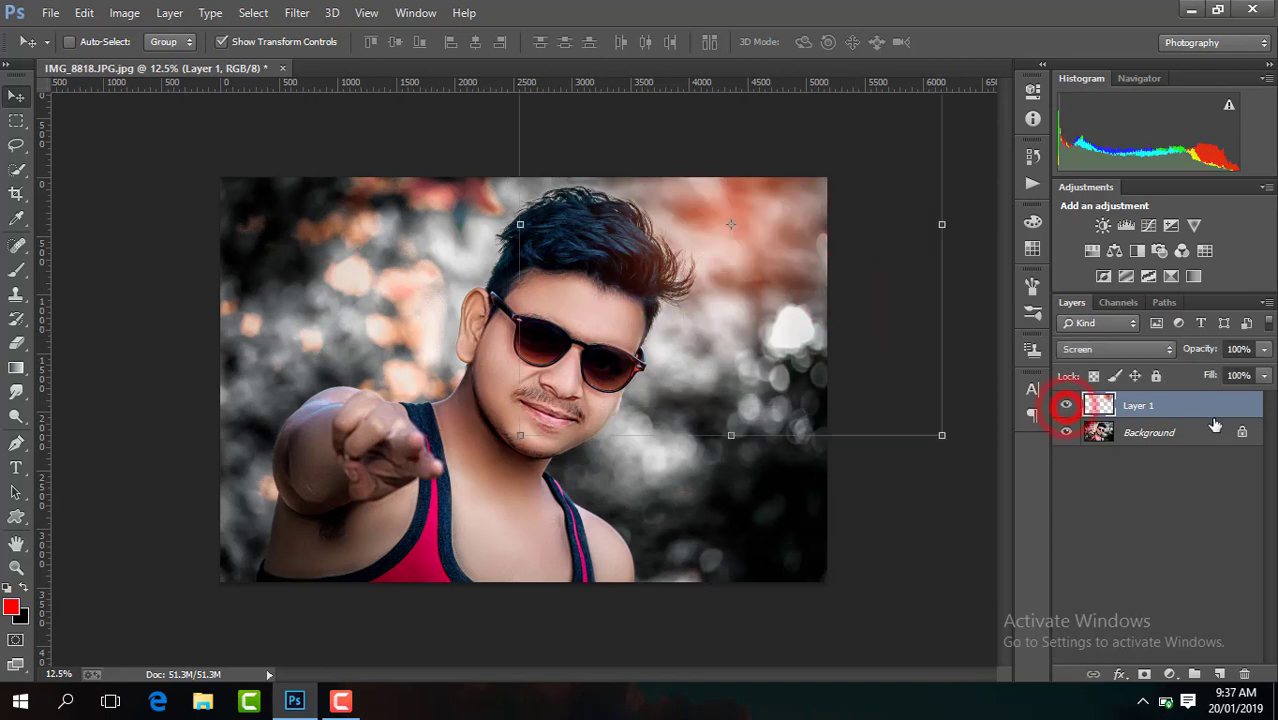
Step: Flatten the image into the Background and duplicate it as a new Layer 1
{"action": "right_click", "coordinate": [1068, 428]}
{"action": "left_click", "coordinate": [1077, 578]}
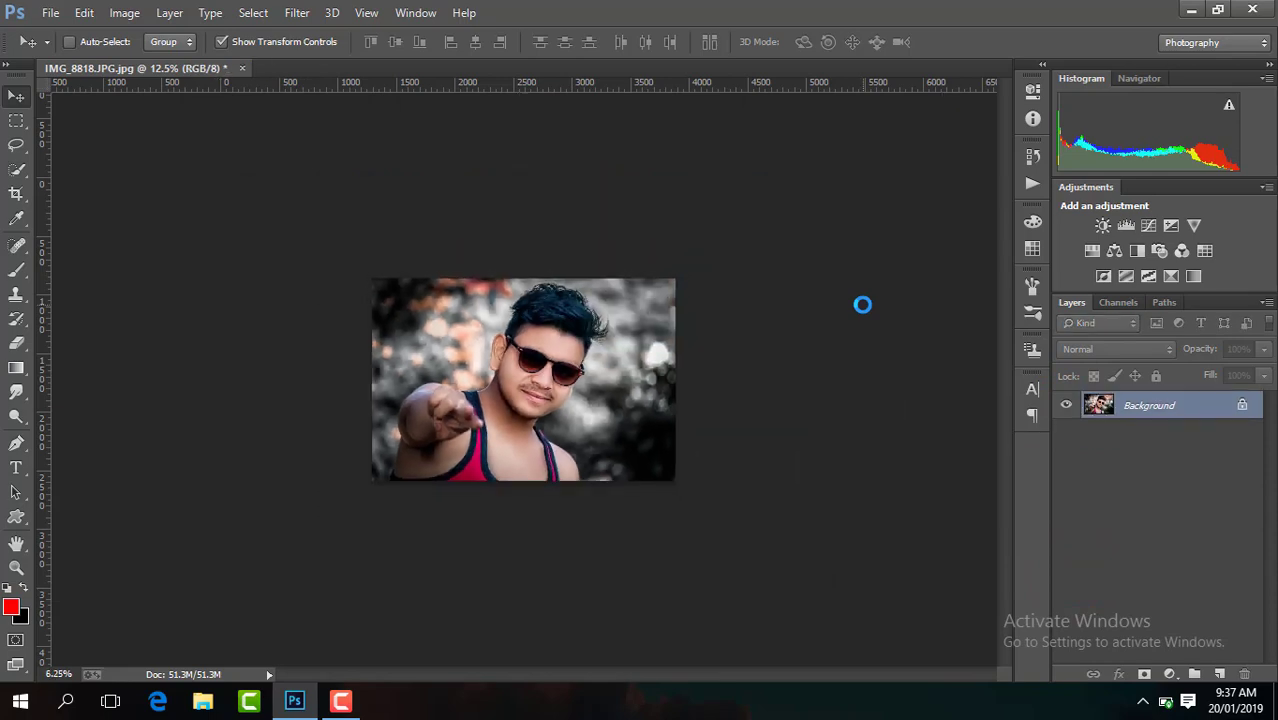
{"action": "key", "text": "ctrl+j"}
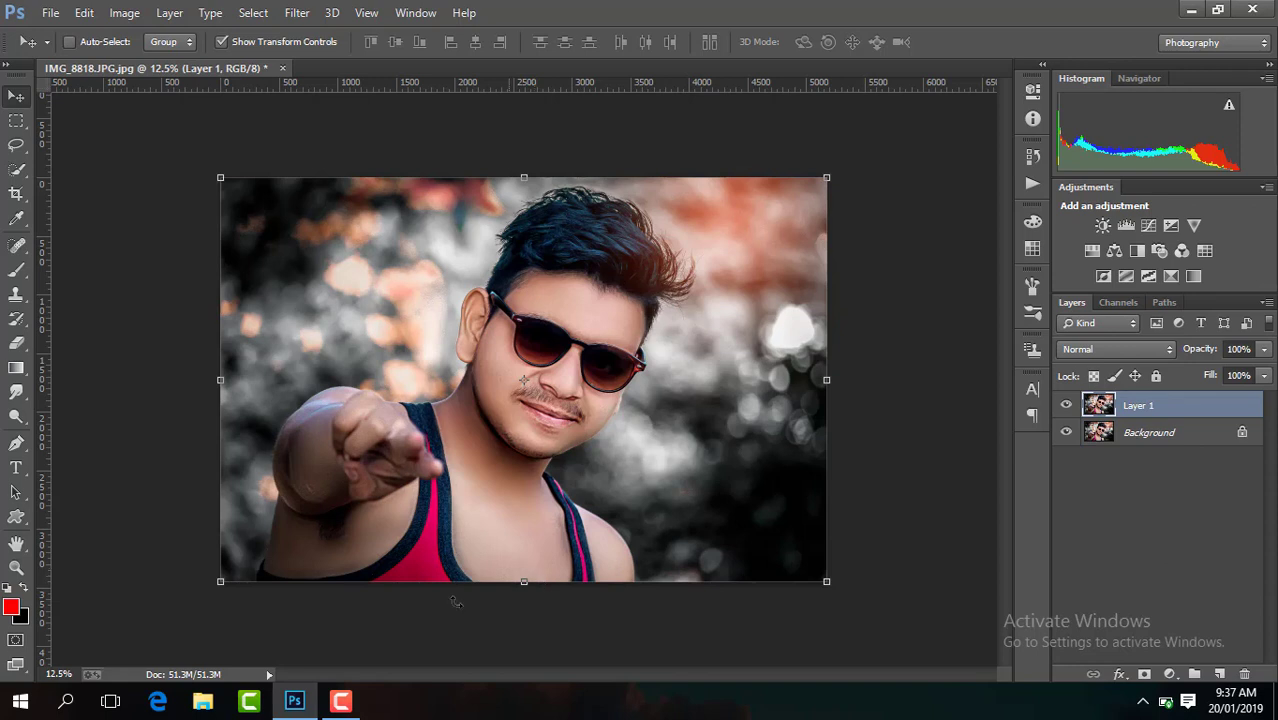
{"action": "left_click", "coordinate": [348, 712]}
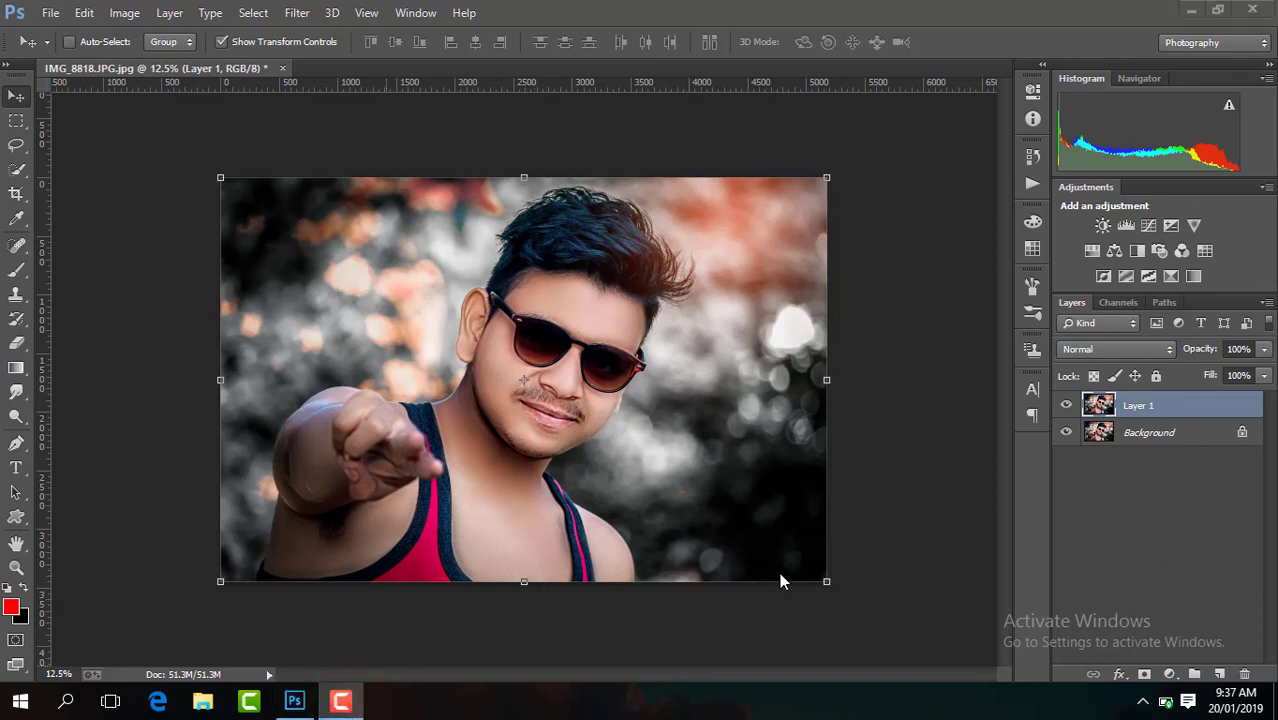